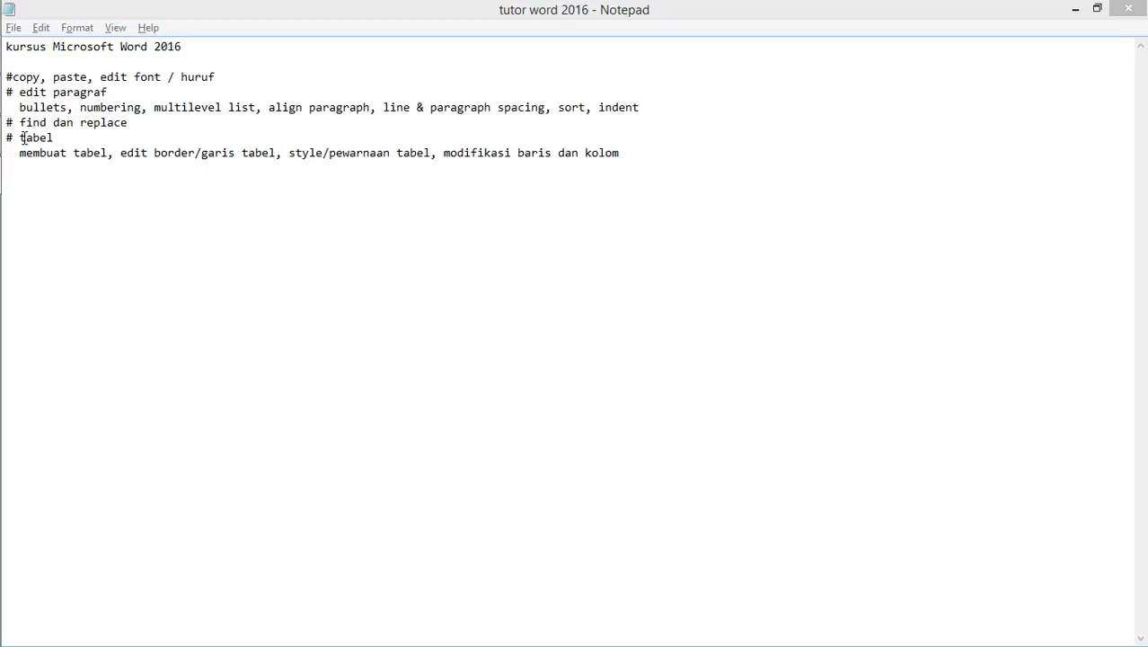
Add ", formula dalam tabel" to the end of the topic line under the tabel heading
drag(21, 138, 56, 137)
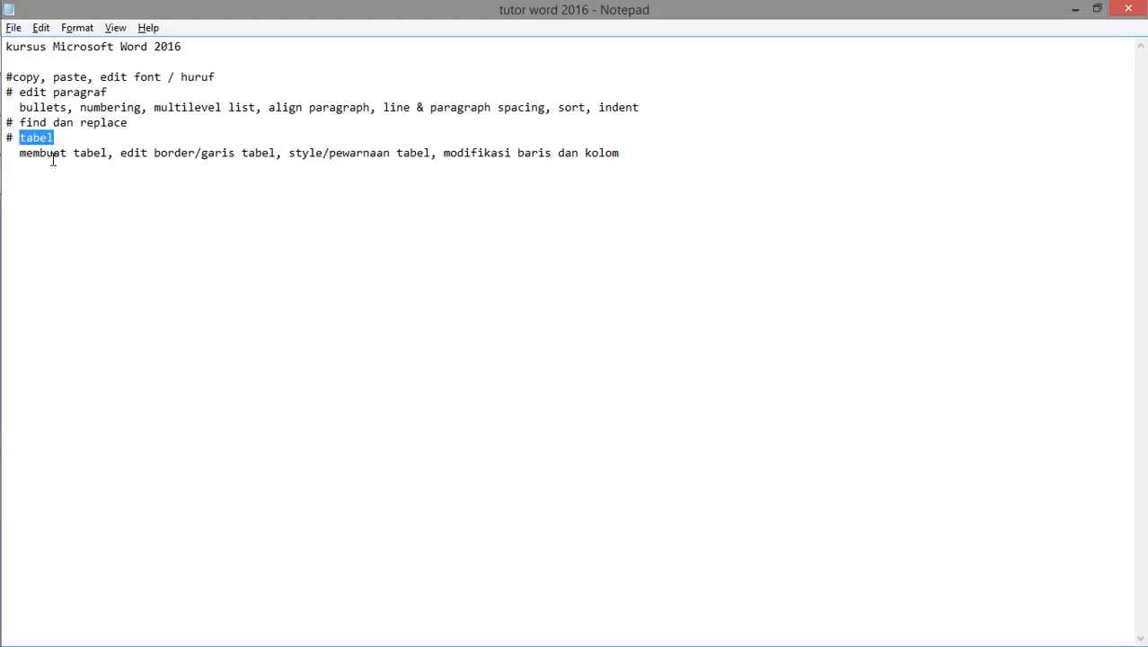
click(21, 153)
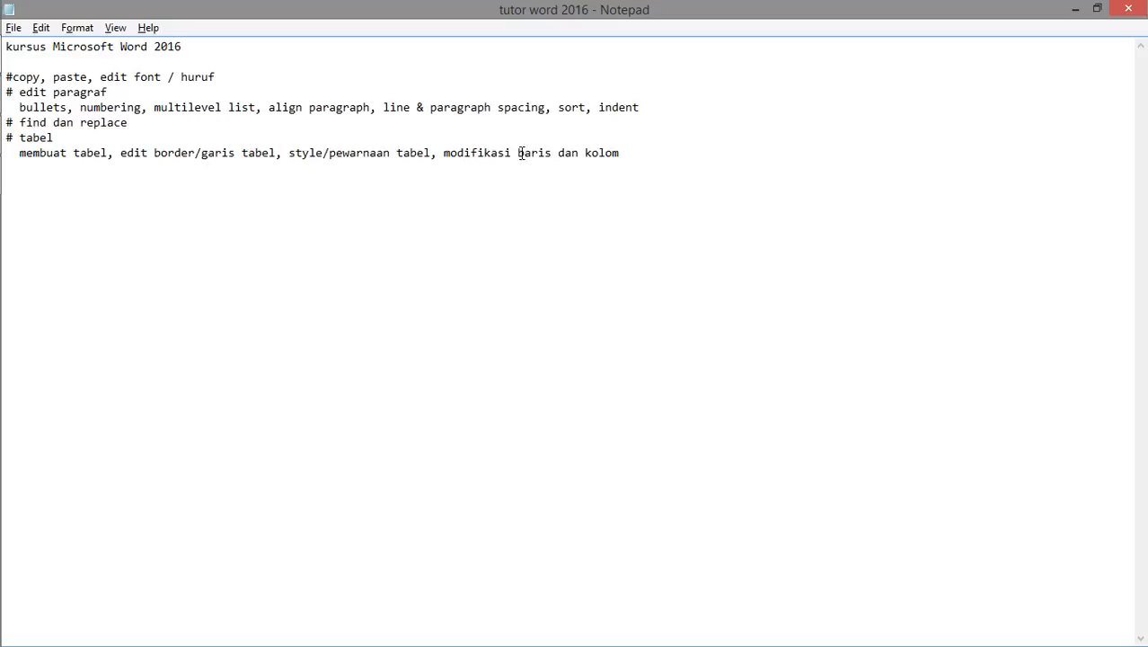
click(637, 158)
text(, formua)
key(BackSpace)
key(BackSpace)
text(la dalam)
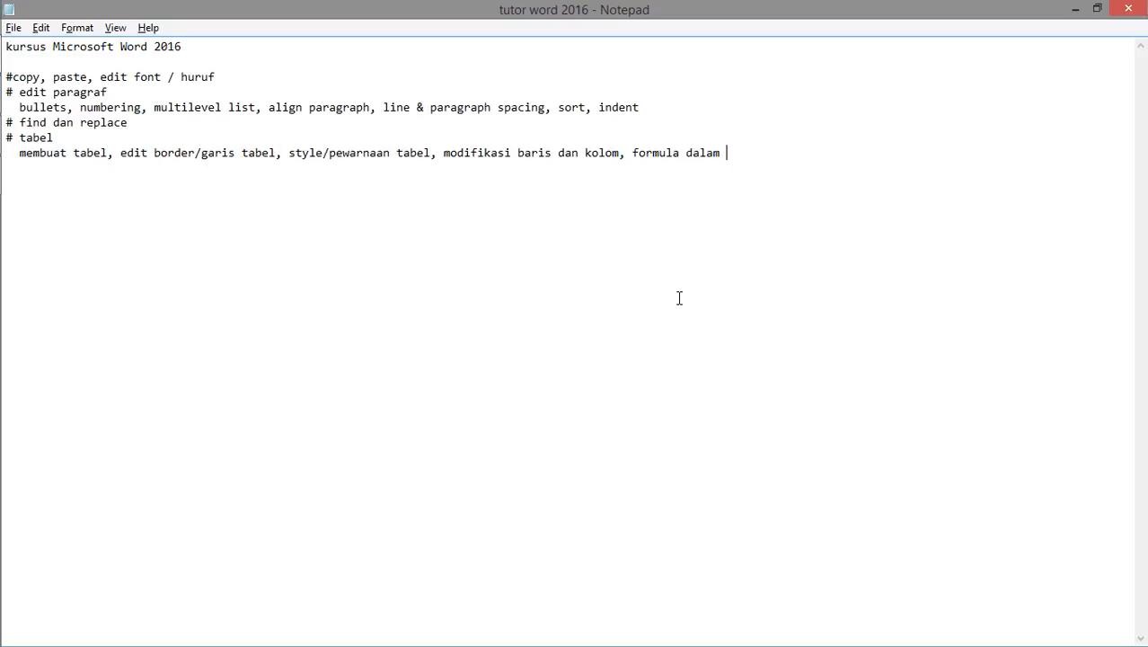
text( tabel)
Switch to Word and start a new line below the indscript.com text
mouse_move(5, 292)
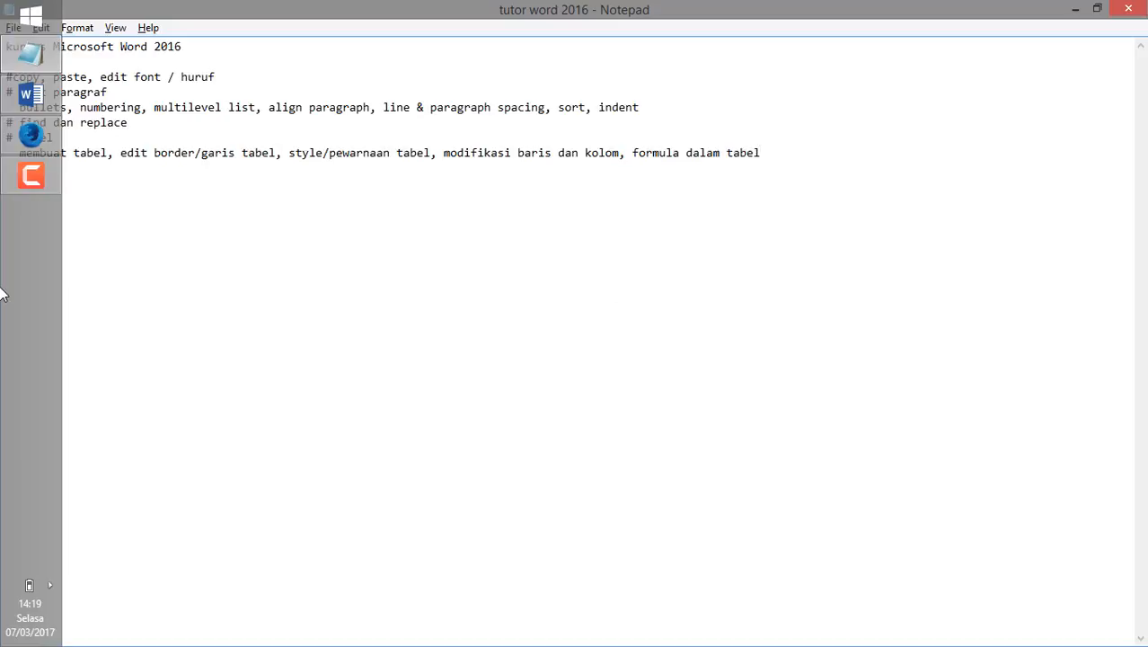
click(31, 95)
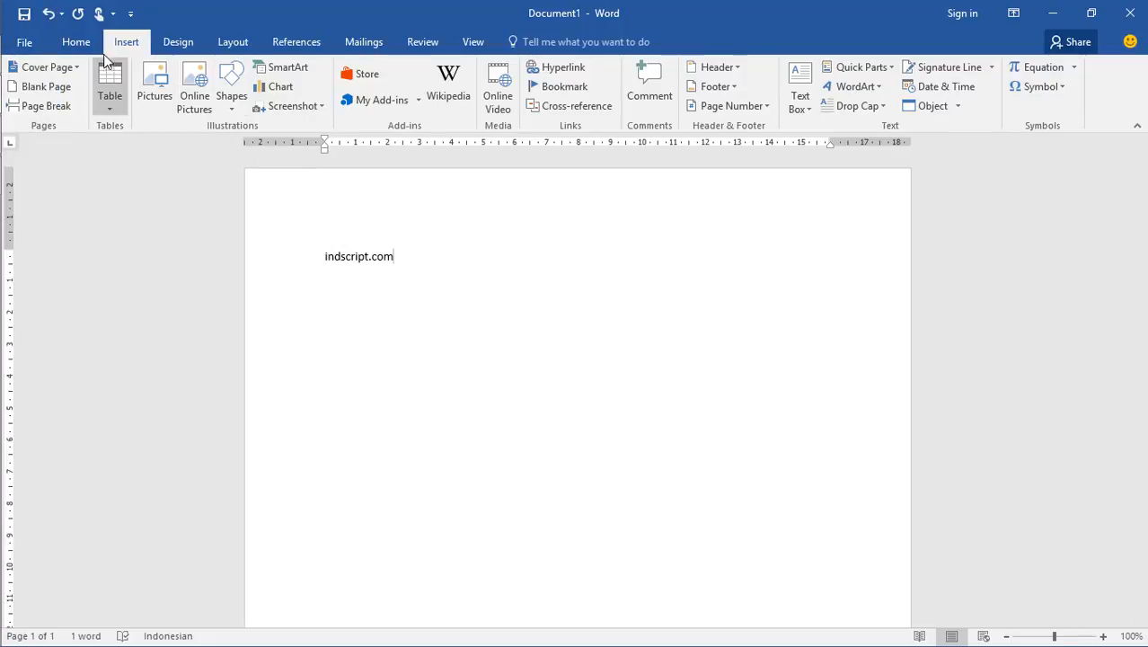
key(Return)
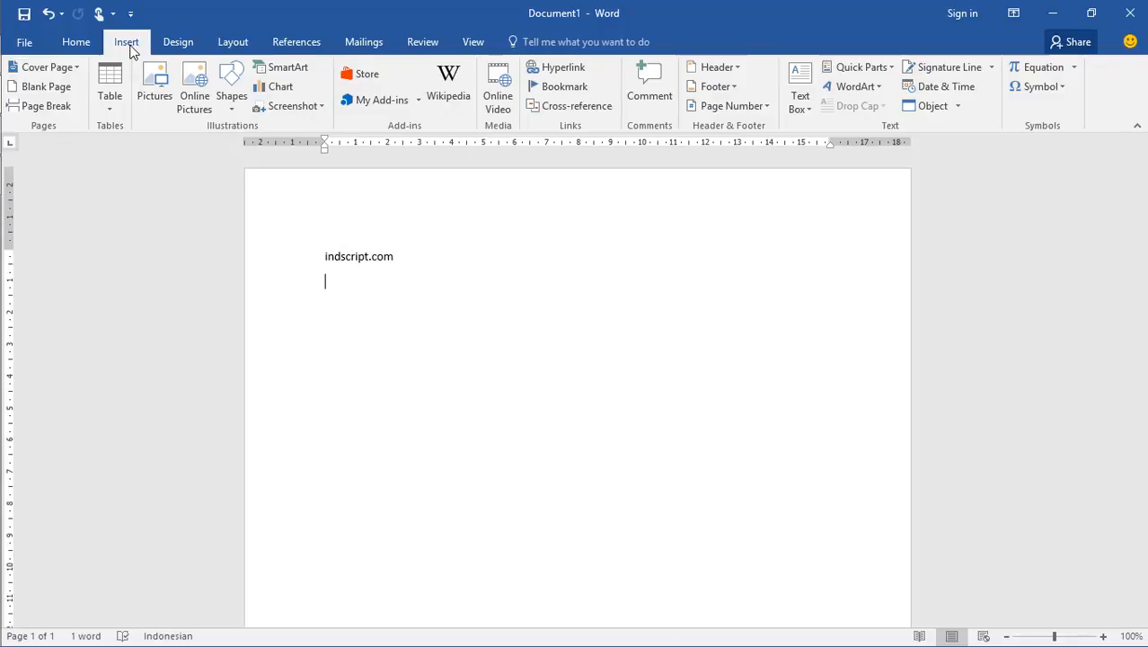
Insert a table of 6 columns and 3 rows below indscript.com and delete it again
click(115, 103)
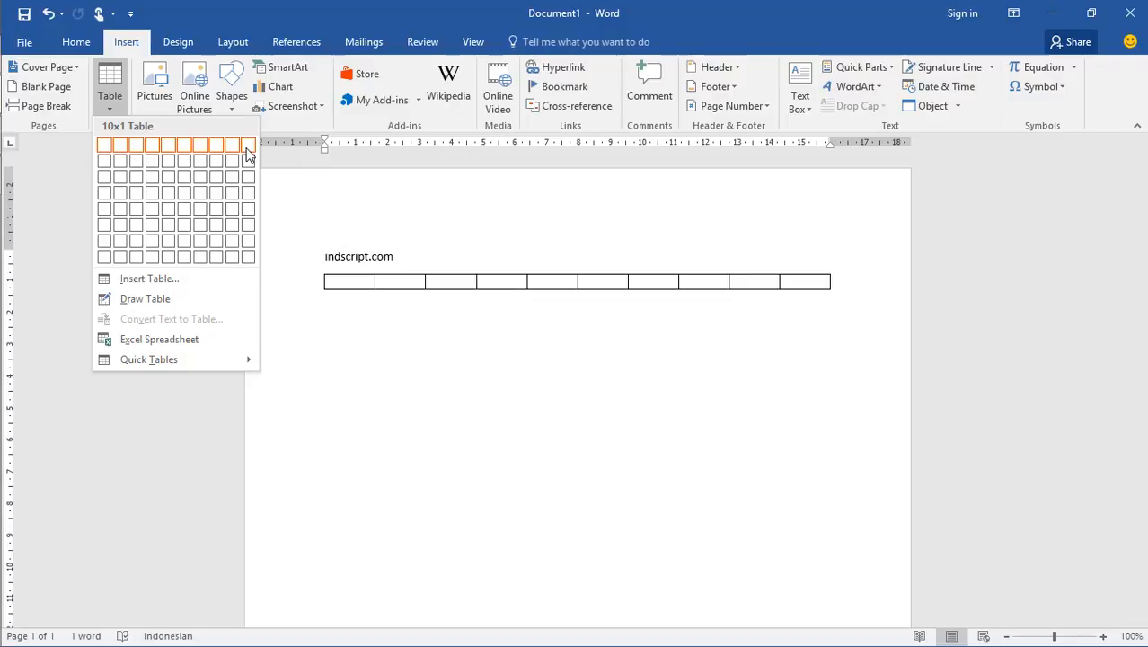
click(187, 176)
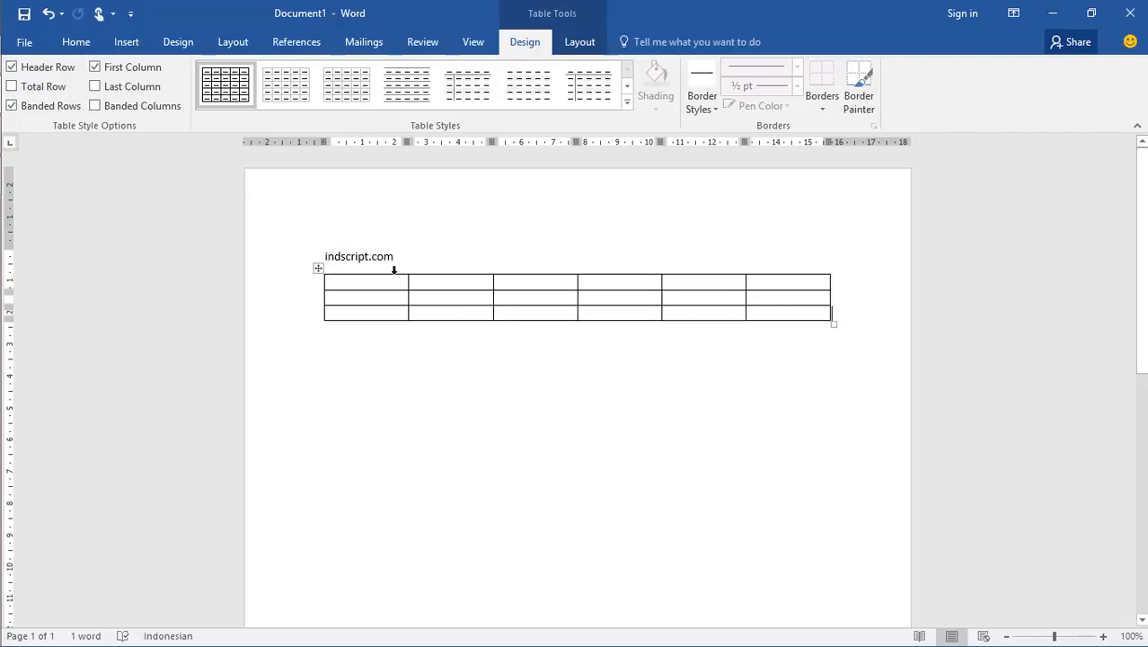
click(318, 268)
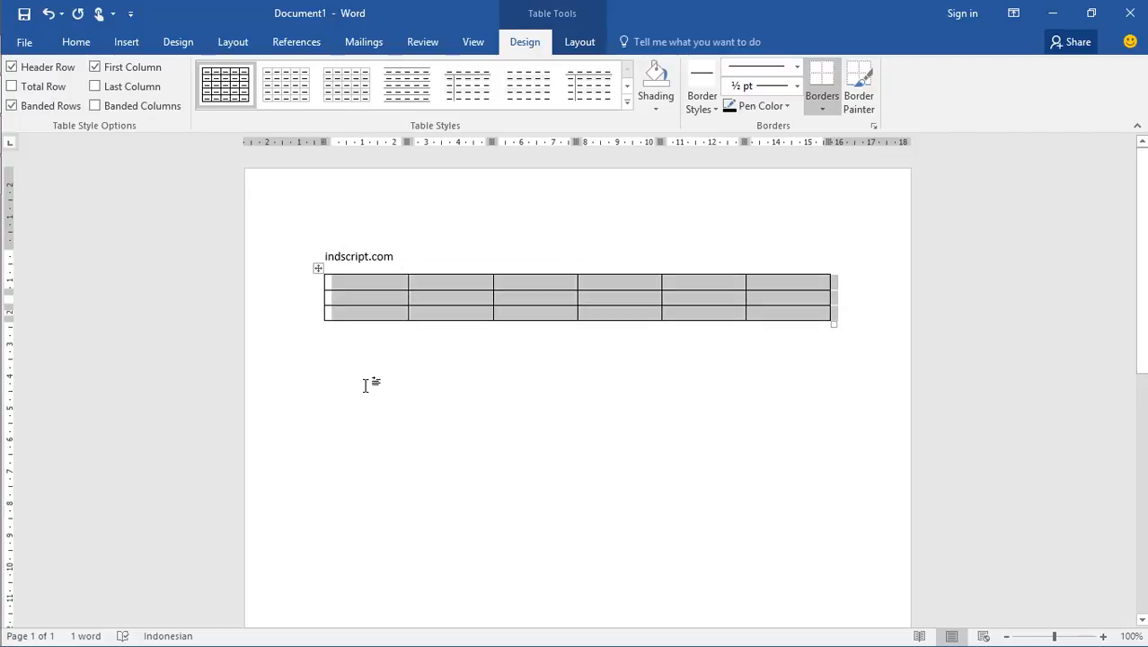
key(BackSpace)
Insert a table with 12 columns and 20 rows below indscript.com, specifying its dimensions numerically
click(126, 42)
click(155, 86)
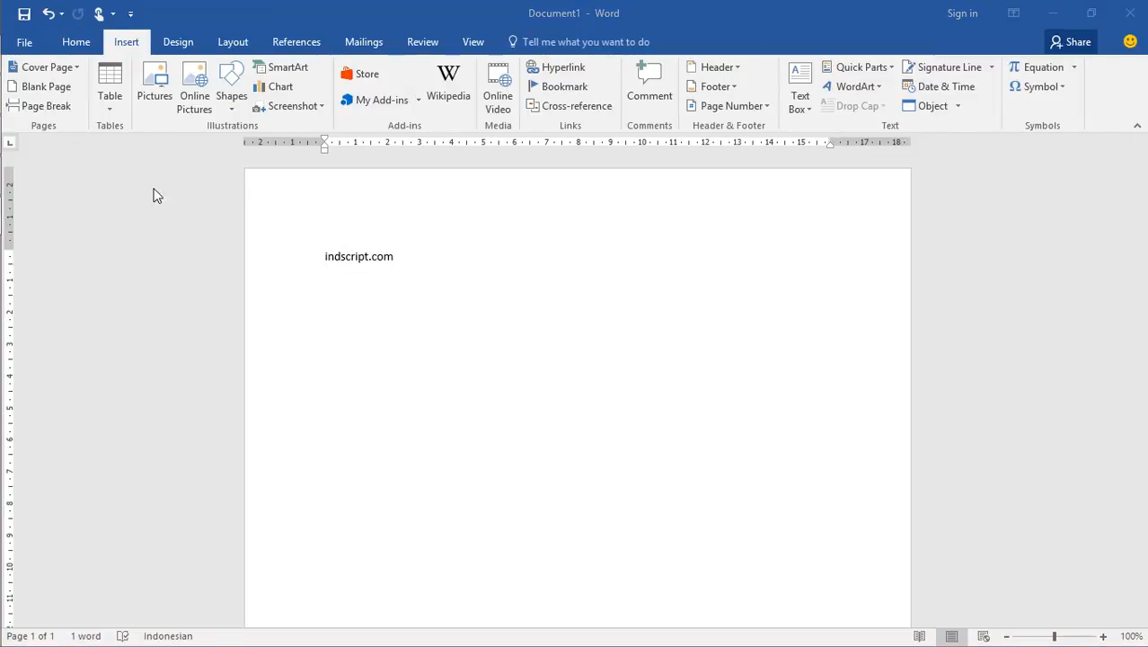
click(113, 110)
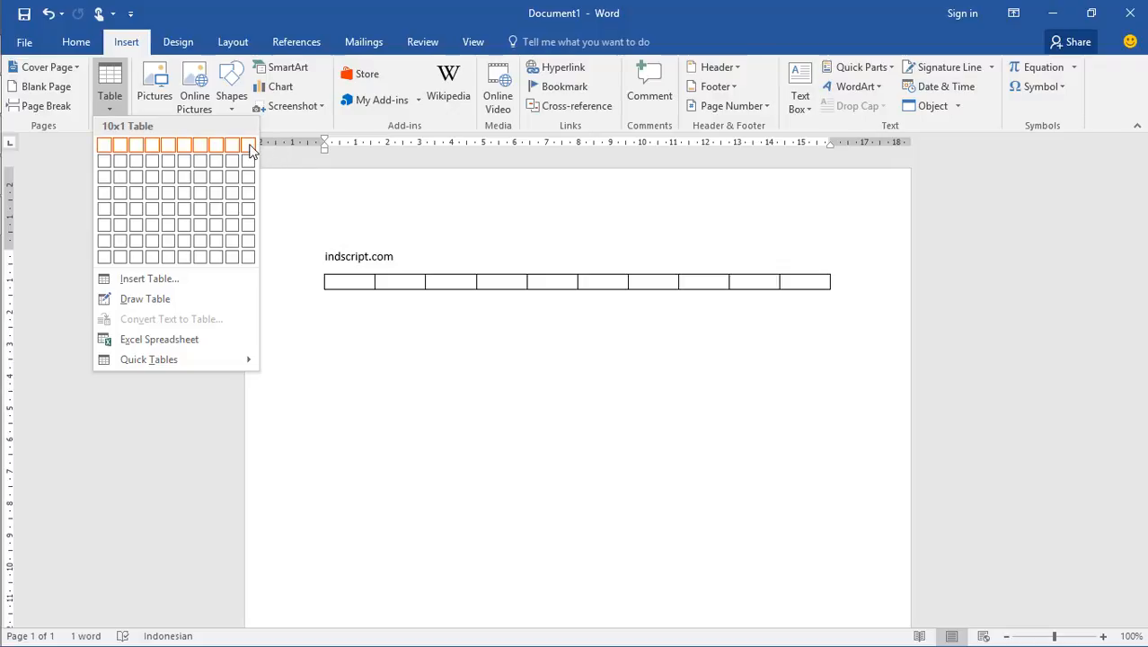
click(136, 280)
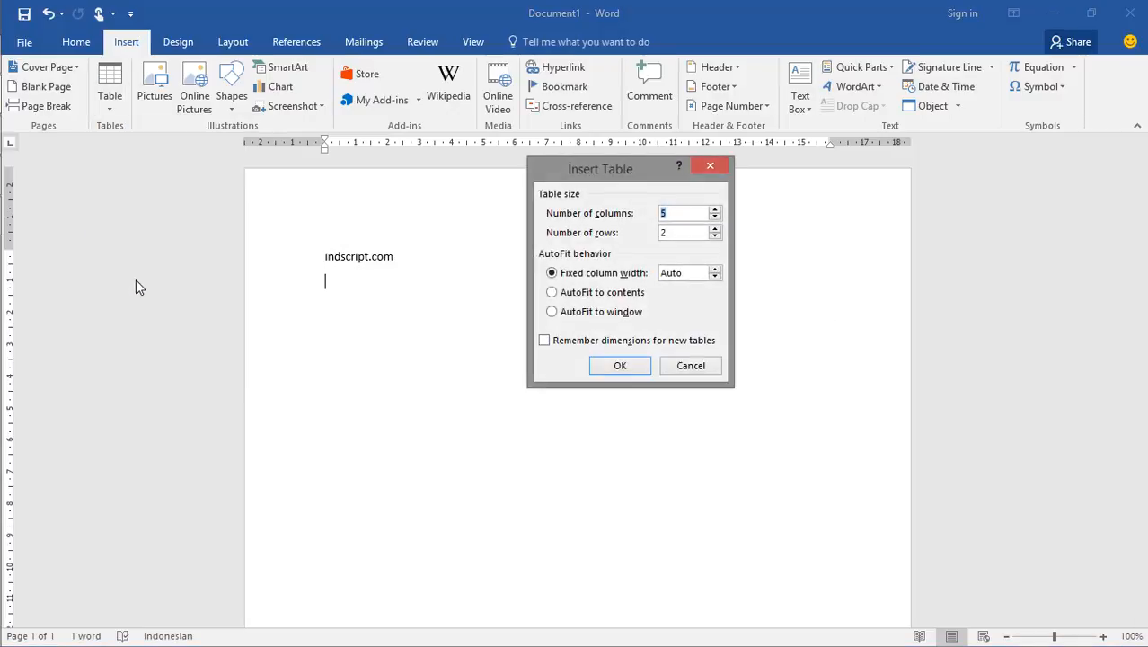
click(671, 216)
drag(671, 216, 660, 218)
drag(678, 232, 655, 216)
text(12)
key(Tab)
text(20)
click(630, 367)
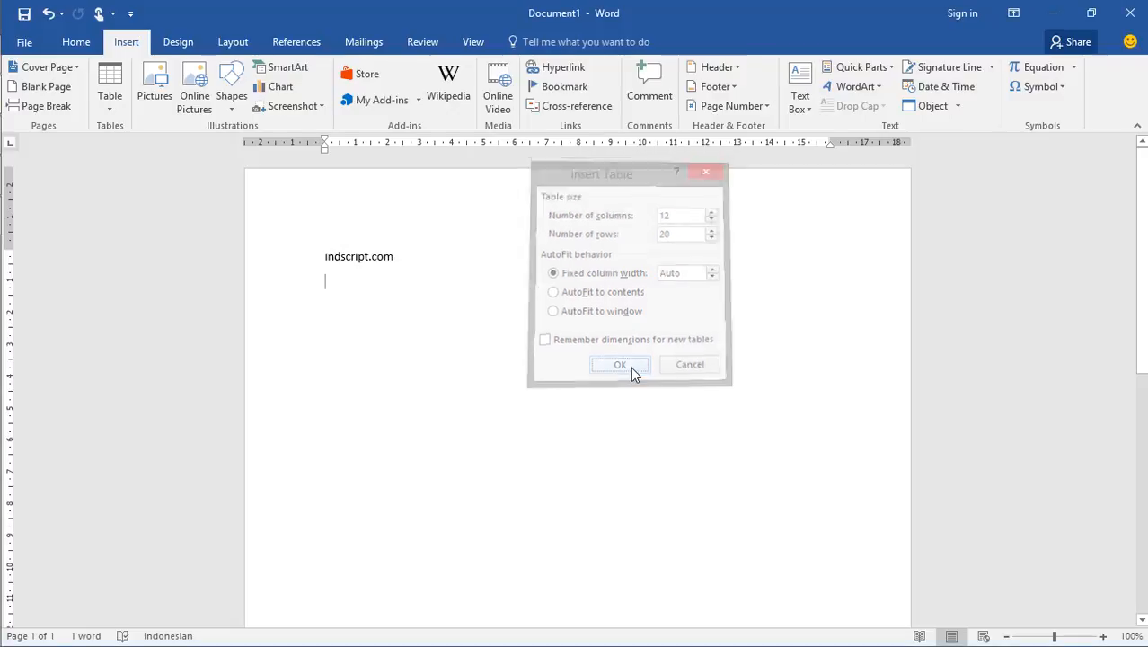
scroll(629, 375, down, 4)
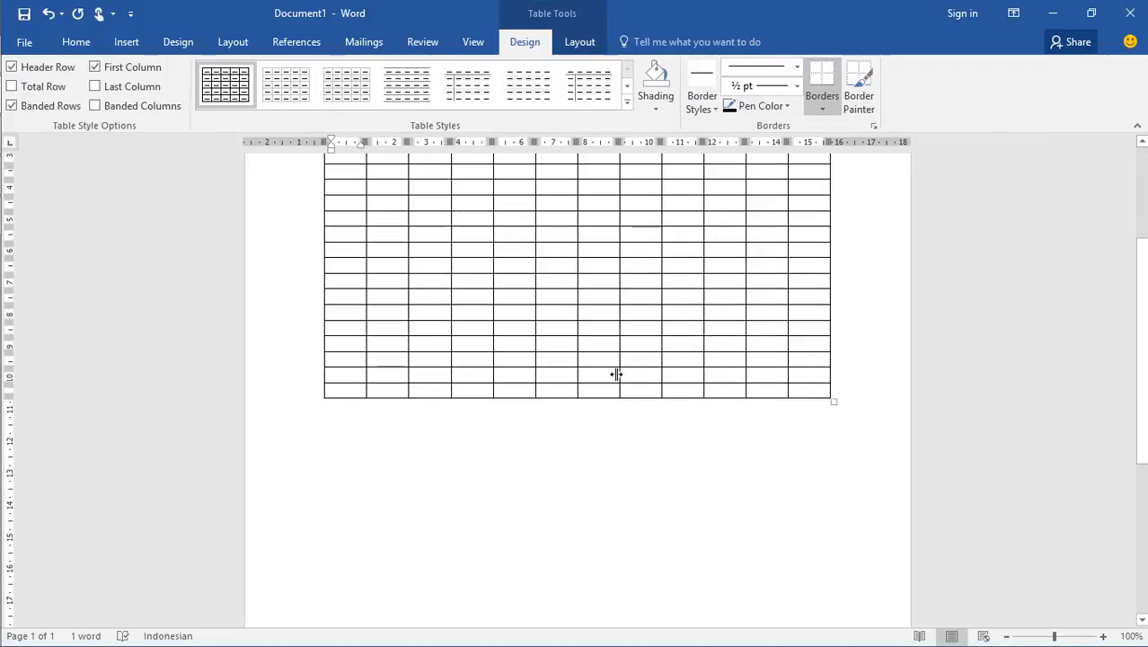
scroll(577, 366, up, 4)
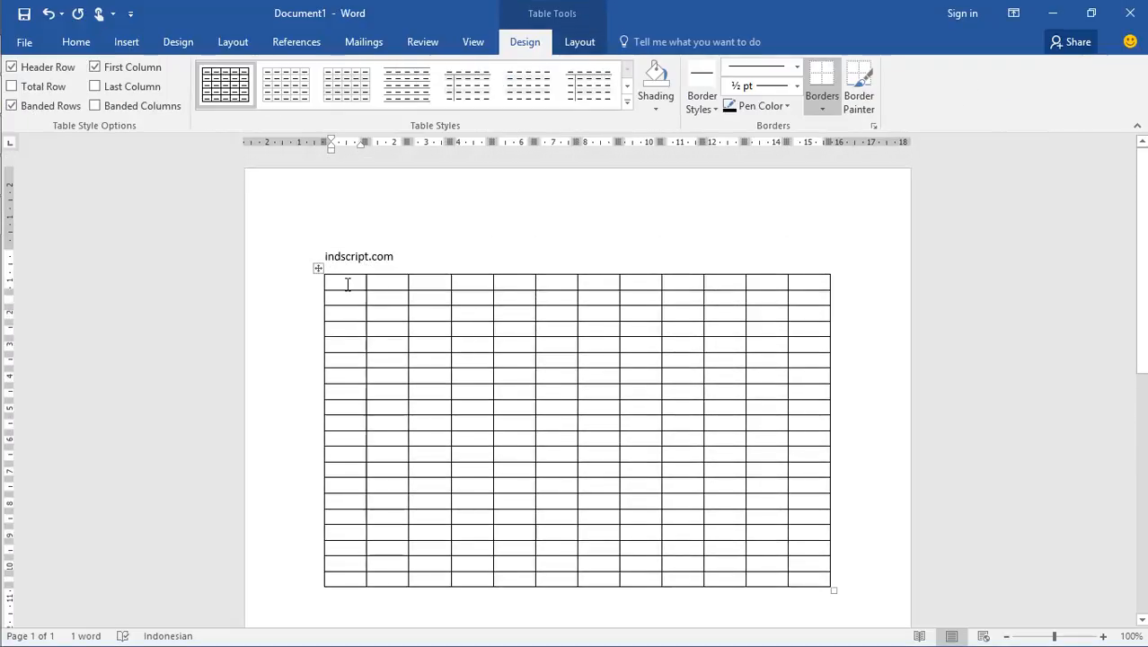
Select the table's entire first row and its entire first column in turn to show the row and column extents
click(815, 577)
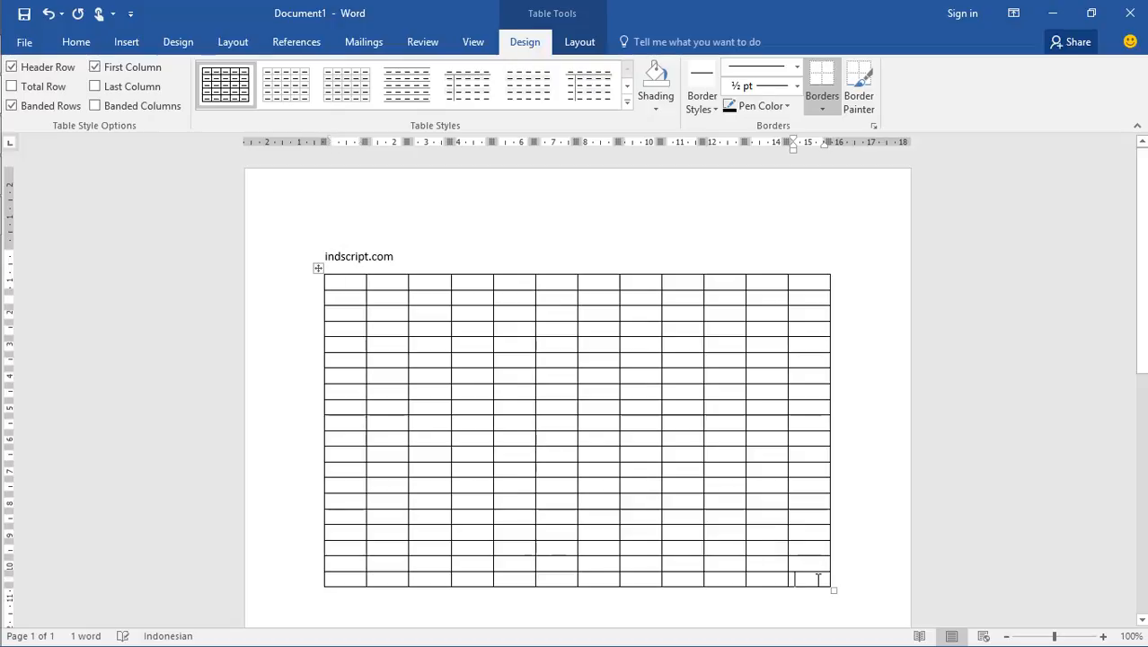
drag(349, 283, 815, 285)
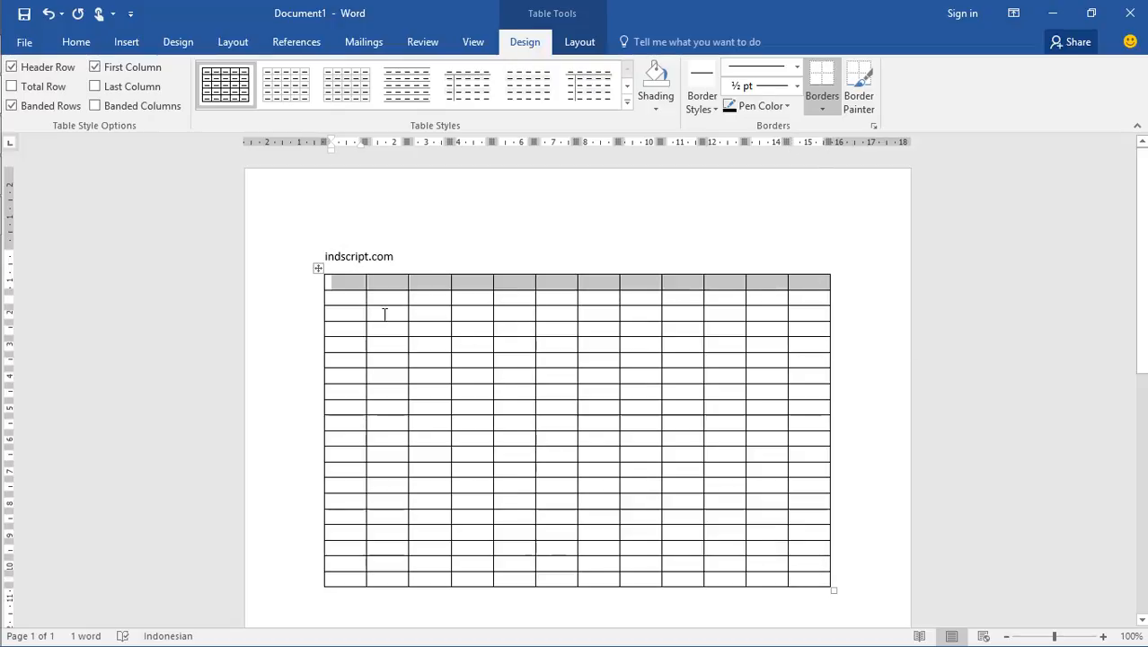
click(346, 285)
drag(351, 320, 343, 580)
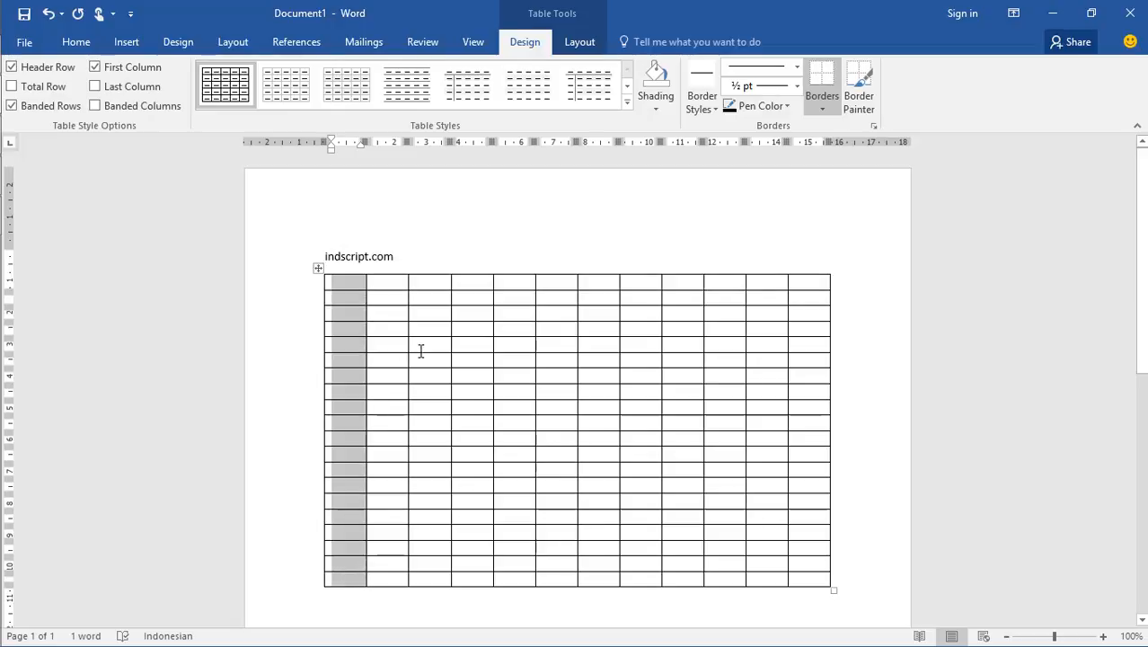
click(381, 283)
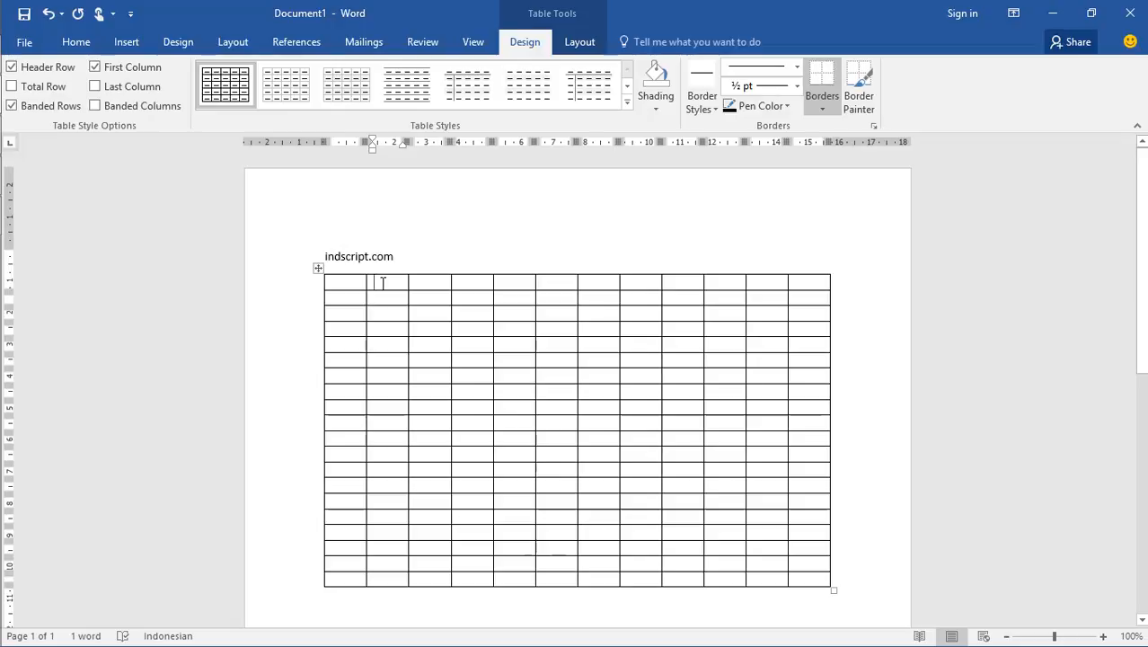
Check the "edit border/garis tabel" topic in the Notepad outline and return to Word
mouse_move(5, 89)
click(32, 56)
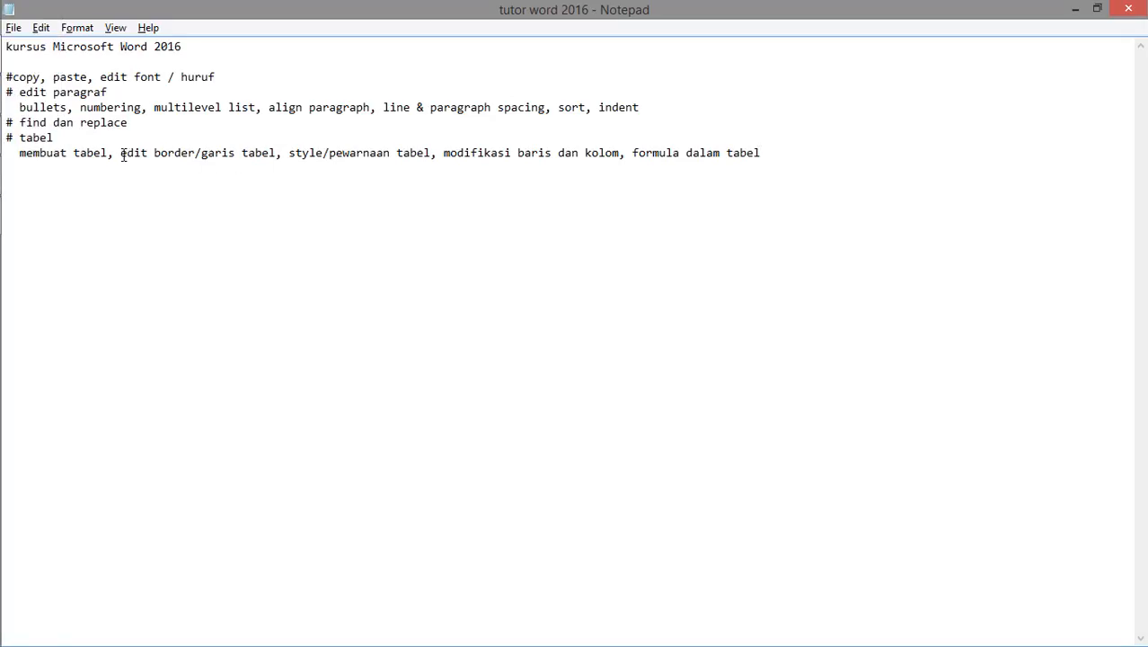
drag(121, 154, 235, 154)
click(256, 154)
key(alt+Tab)
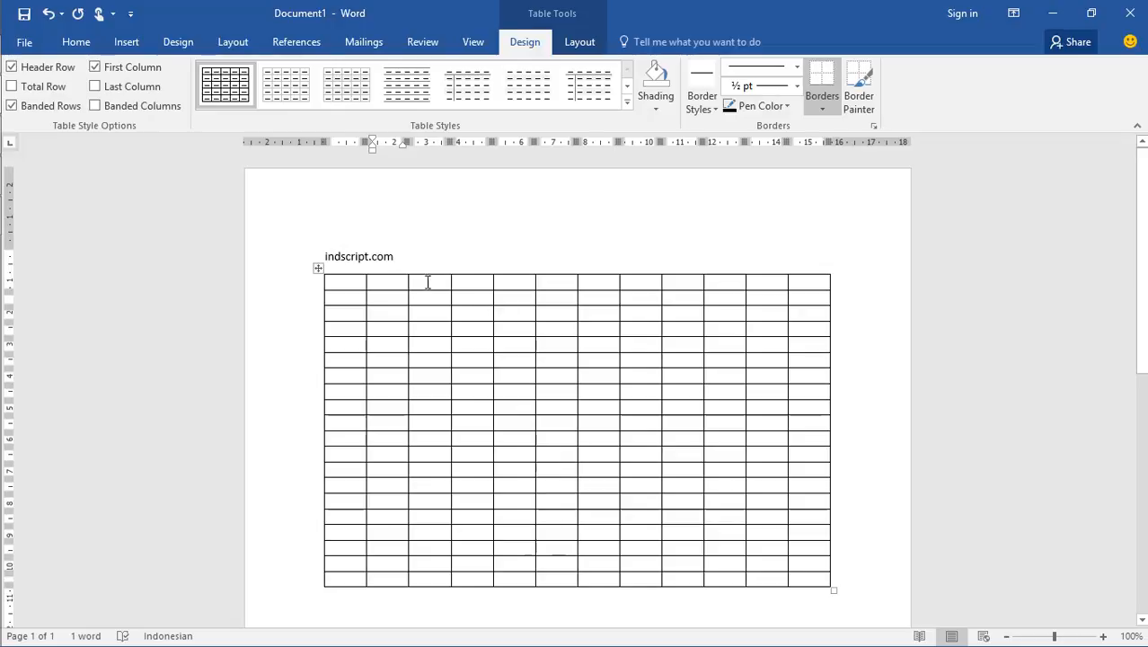
Replace the 12-column table with a table of 5 columns and 5 rows below indscript.com
click(318, 268)
key(BackSpace)
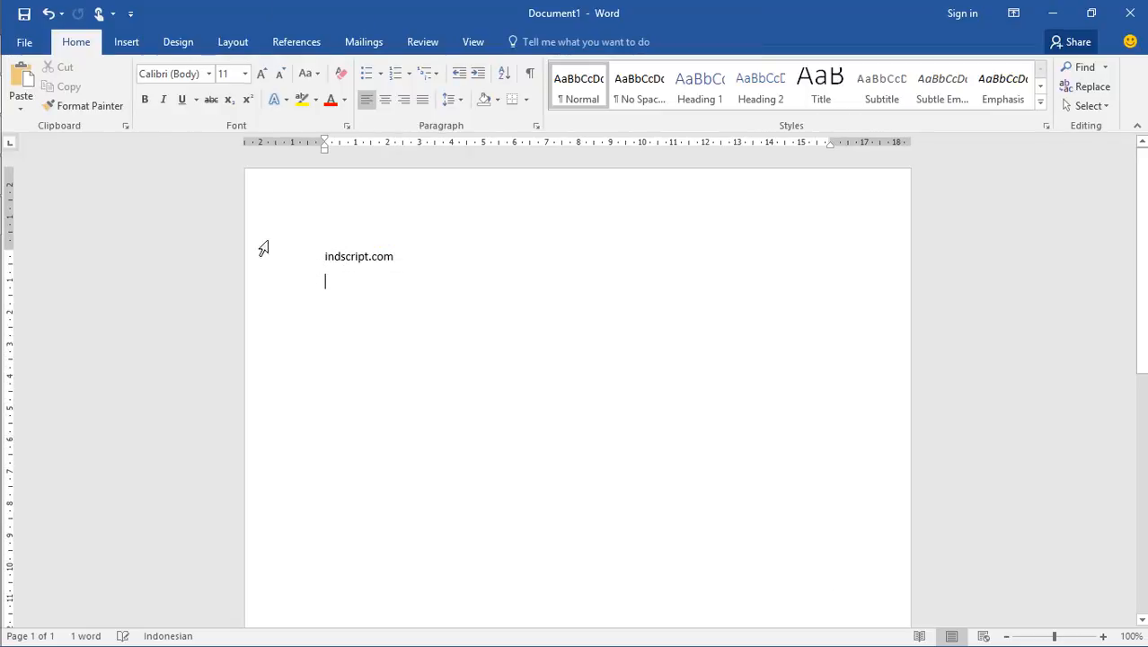
click(123, 42)
click(112, 86)
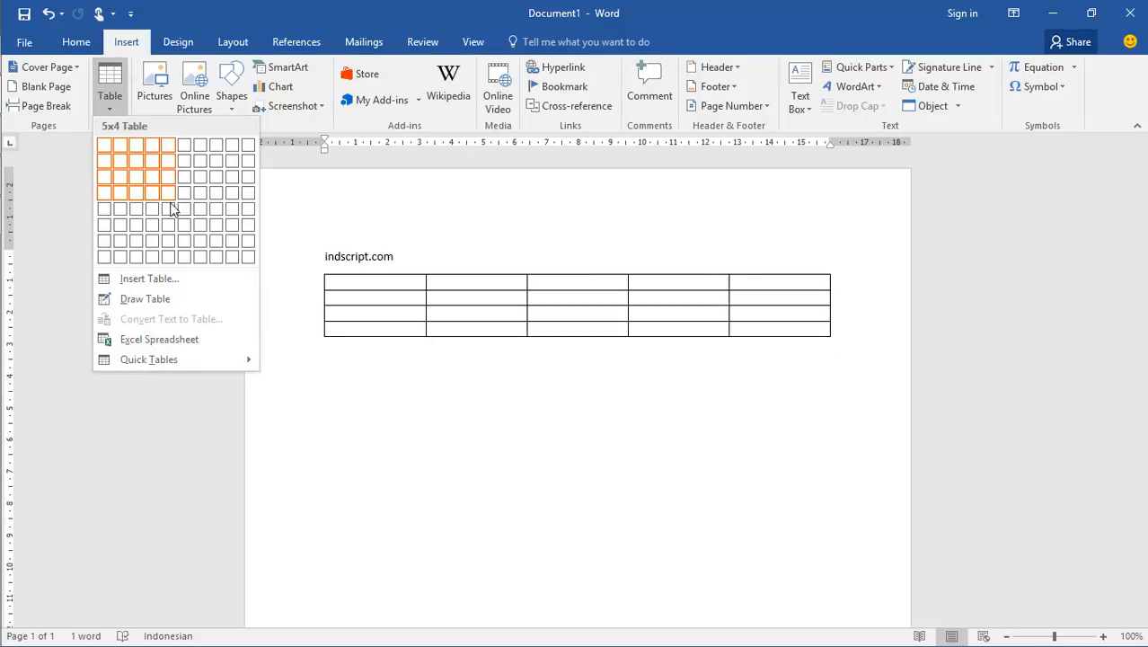
key(Escape)
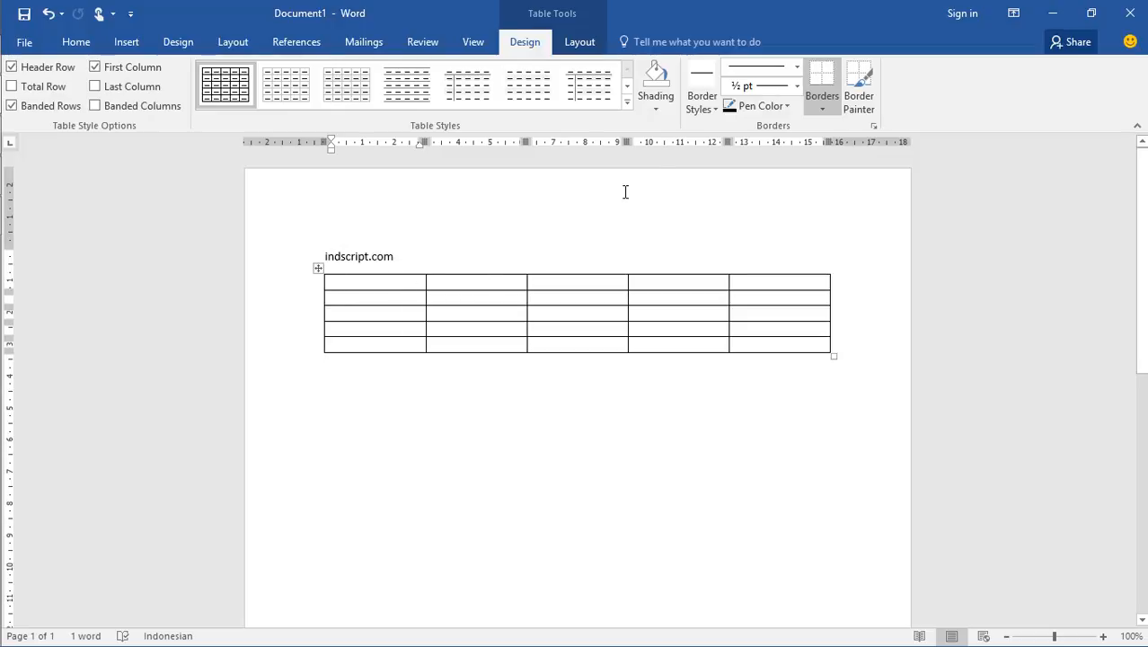
Examine the gallery of border styles and the list of border options available for the table
click(706, 107)
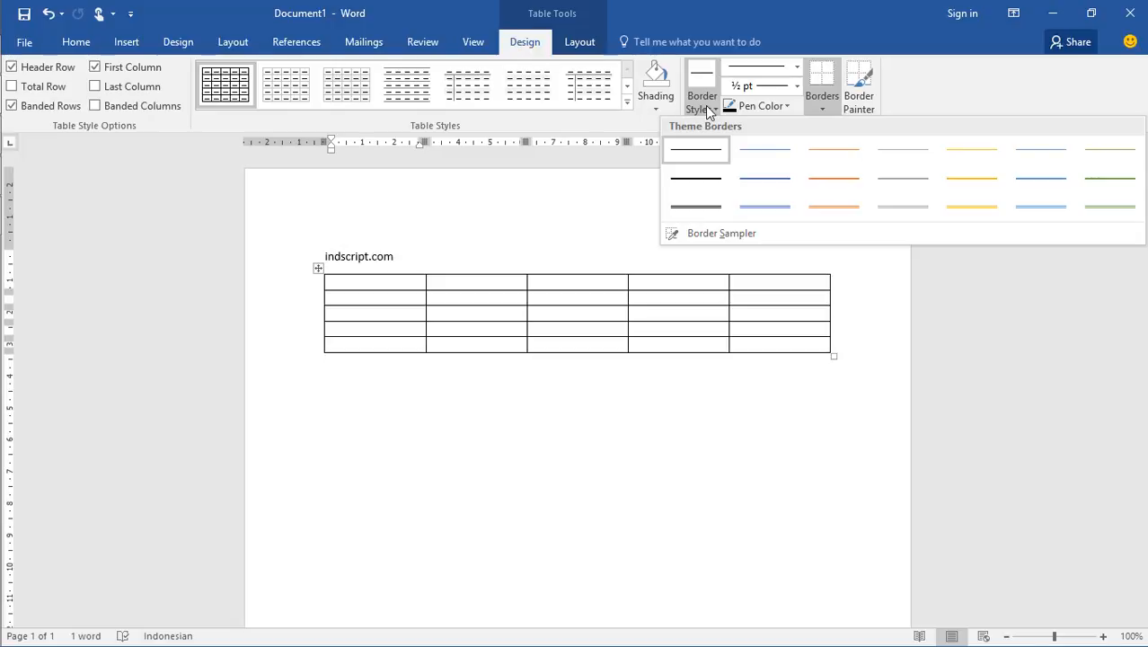
click(820, 109)
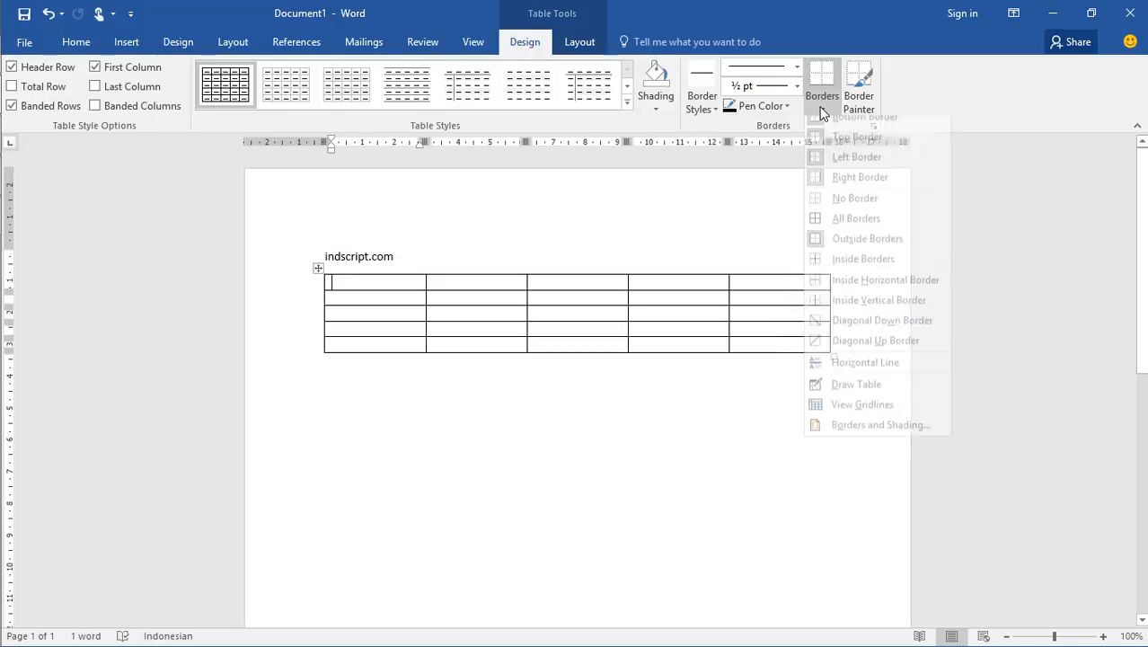
click(821, 108)
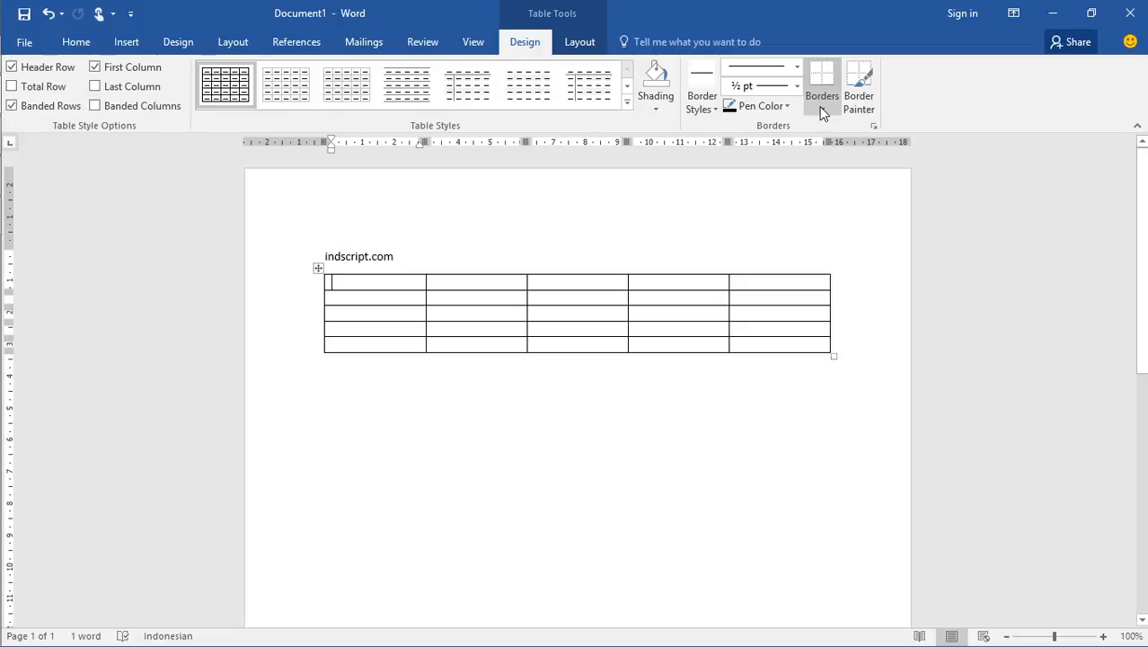
click(77, 43)
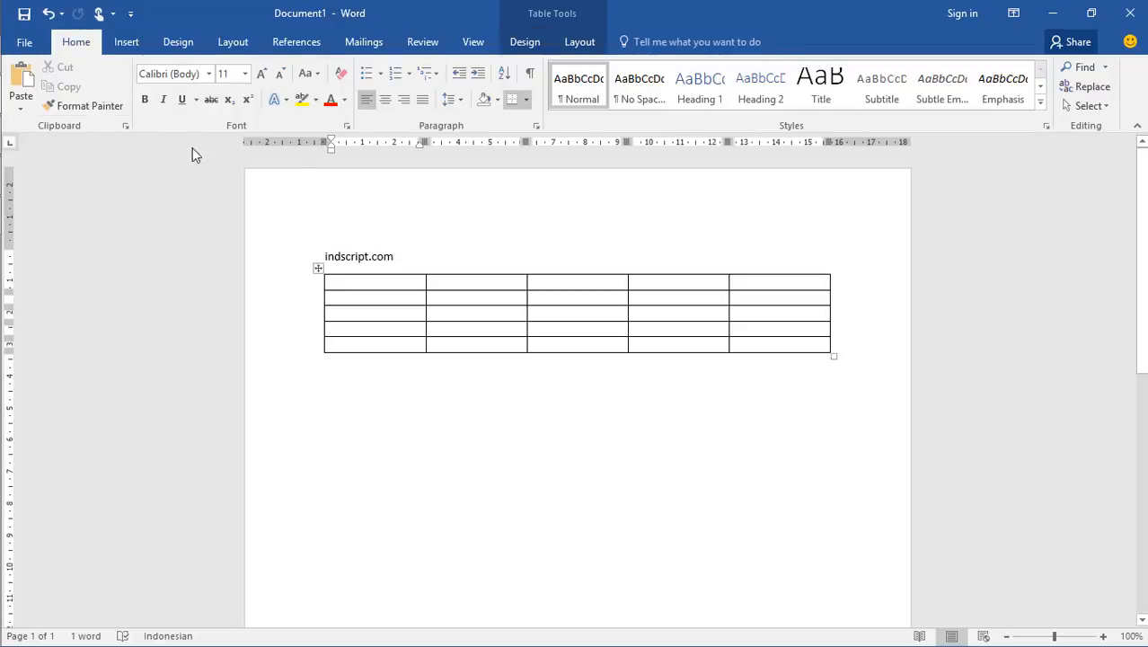
click(527, 99)
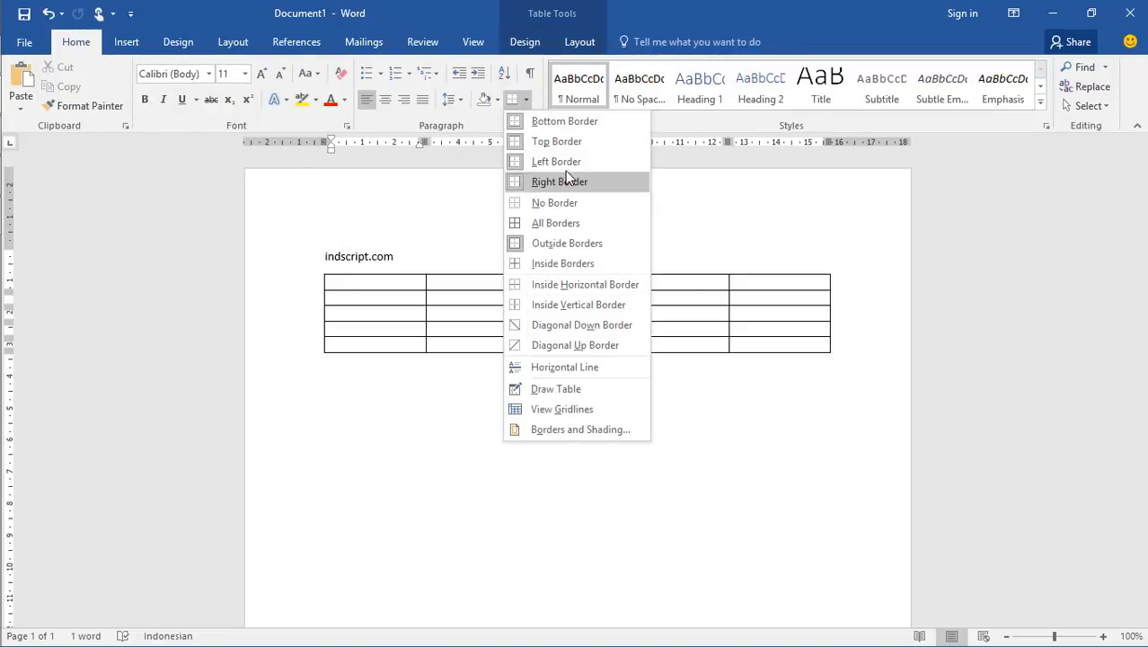
click(721, 391)
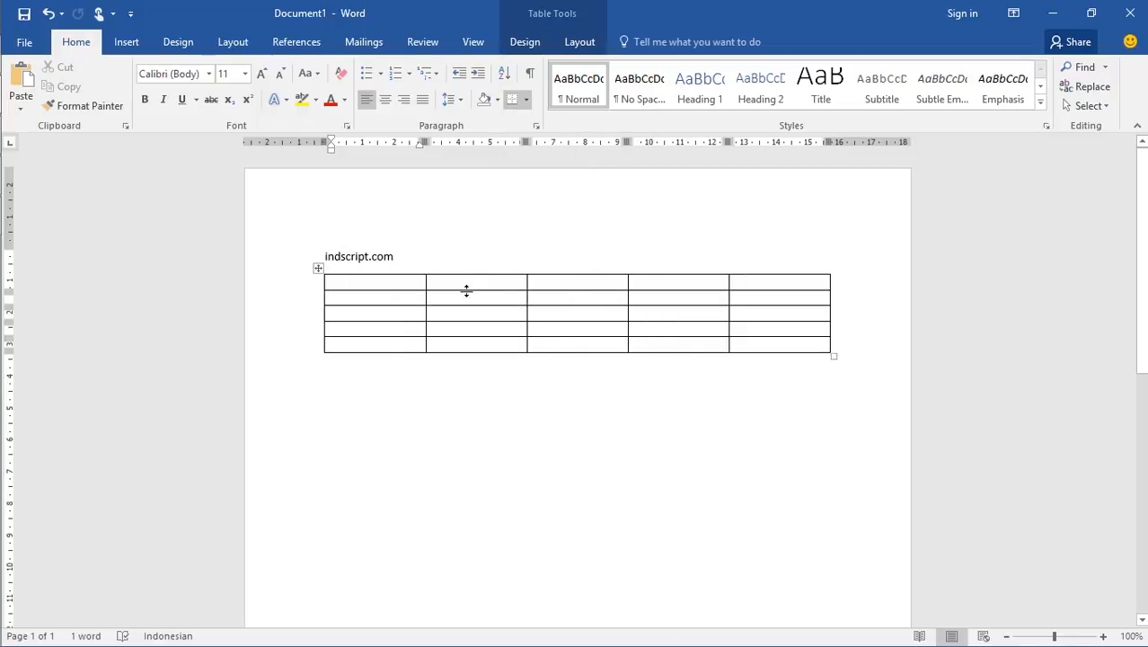
Remove the left border from the table's third and fourth rows
click(362, 312)
drag(427, 313, 793, 329)
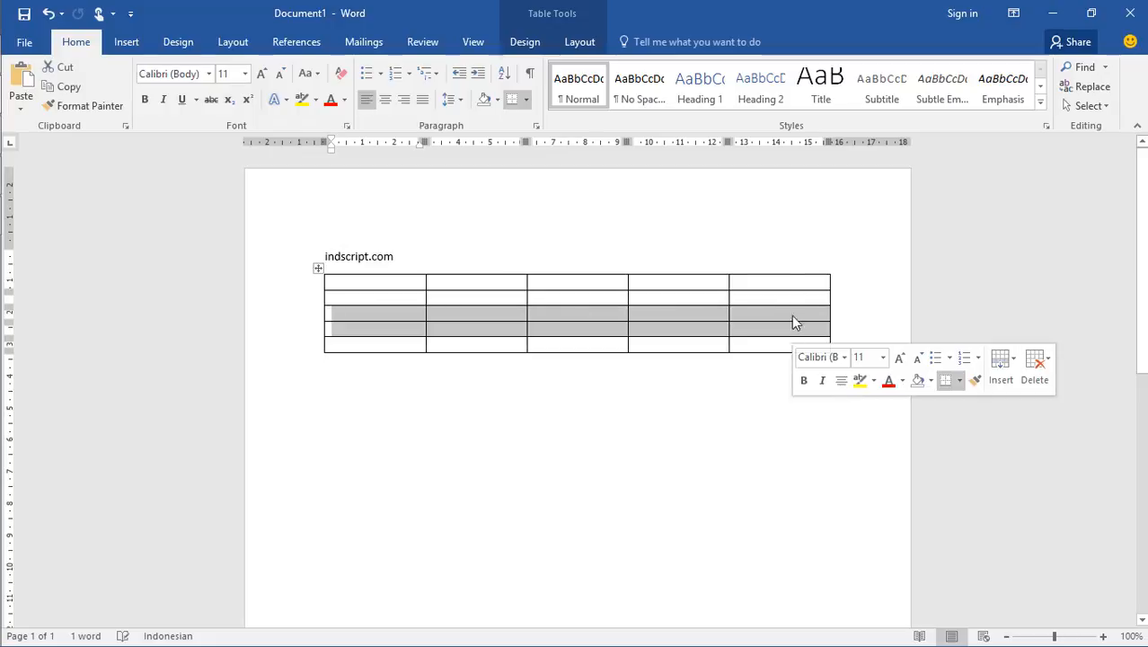
click(527, 45)
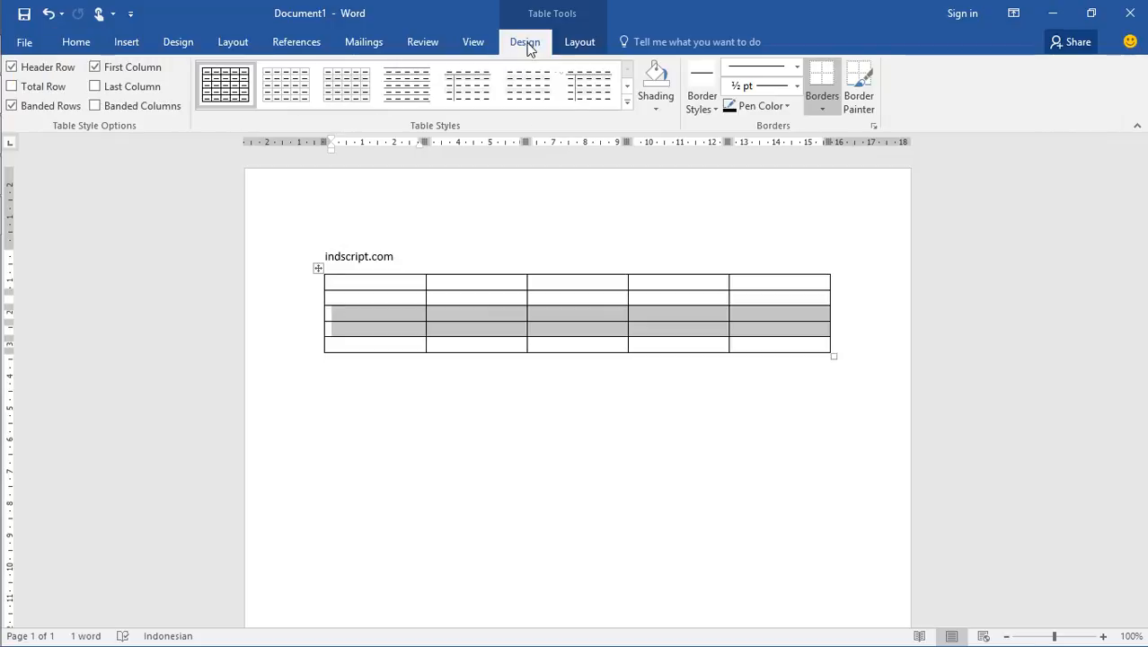
click(820, 110)
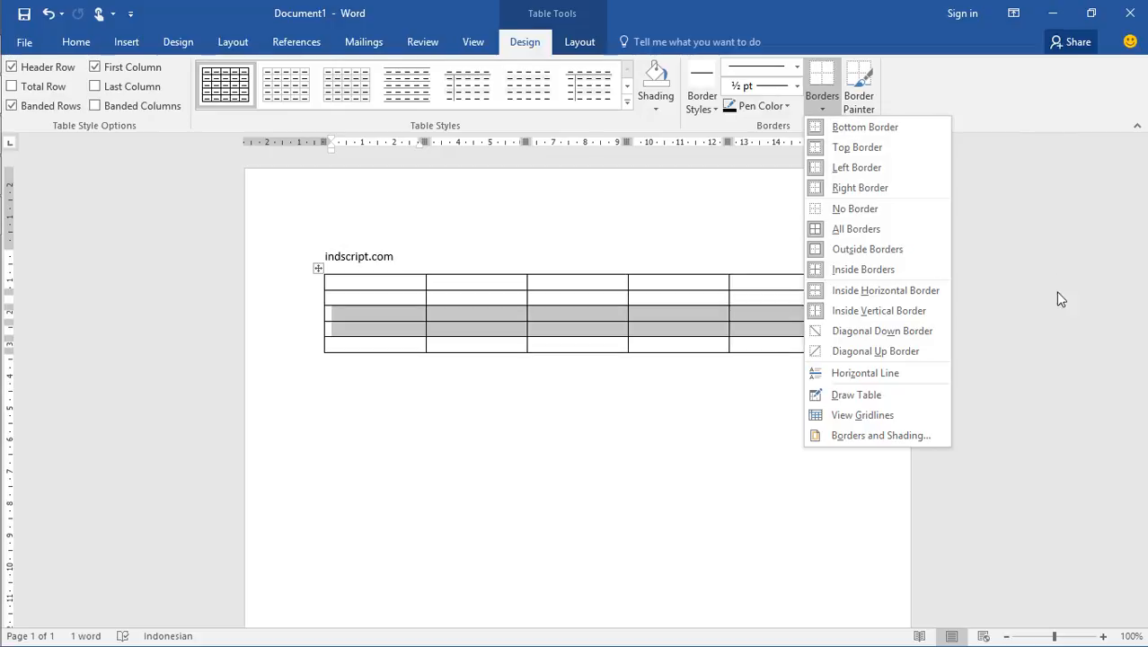
mouse_move(818, 629)
click(822, 169)
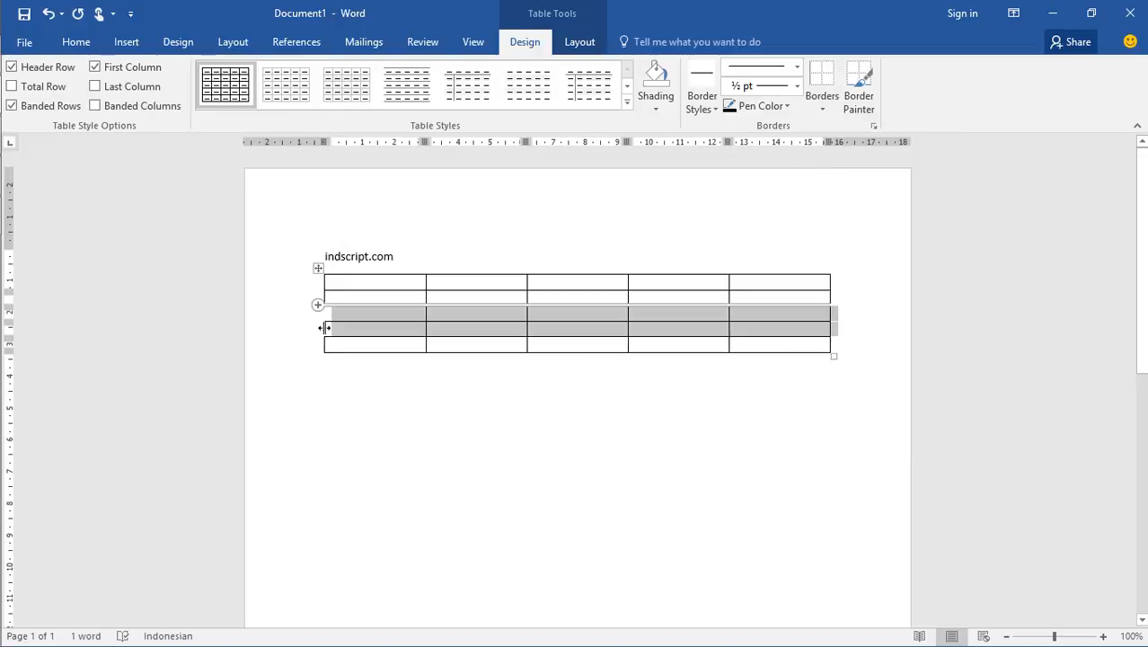
Remove the bottom border from the selected third and fourth rows and review the border options again
click(821, 110)
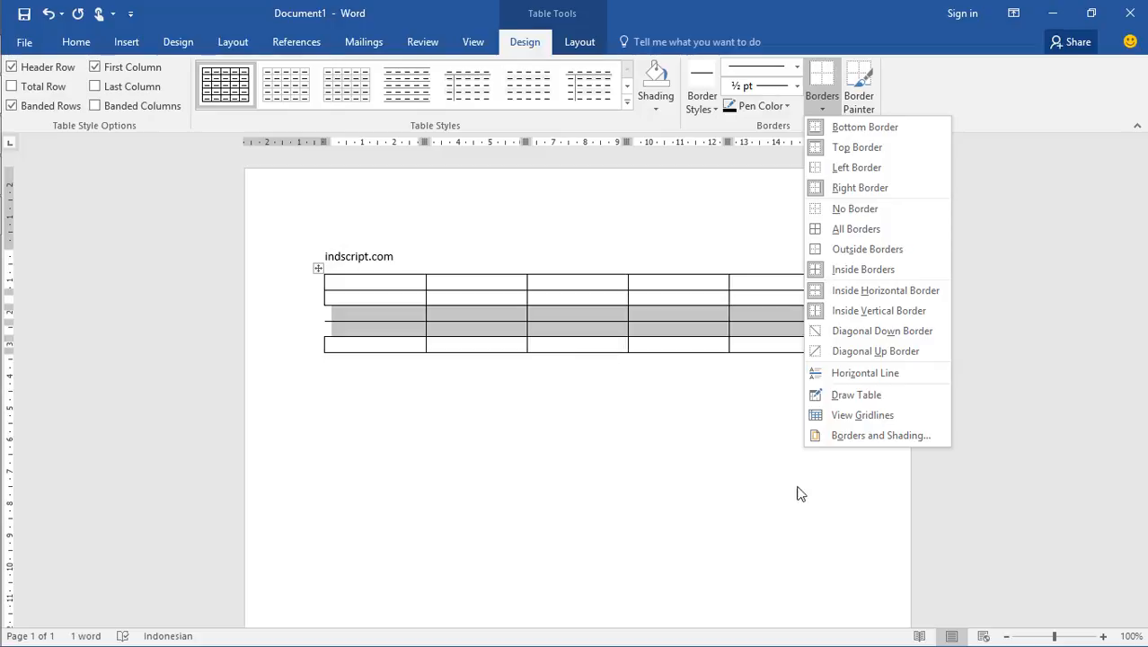
click(865, 127)
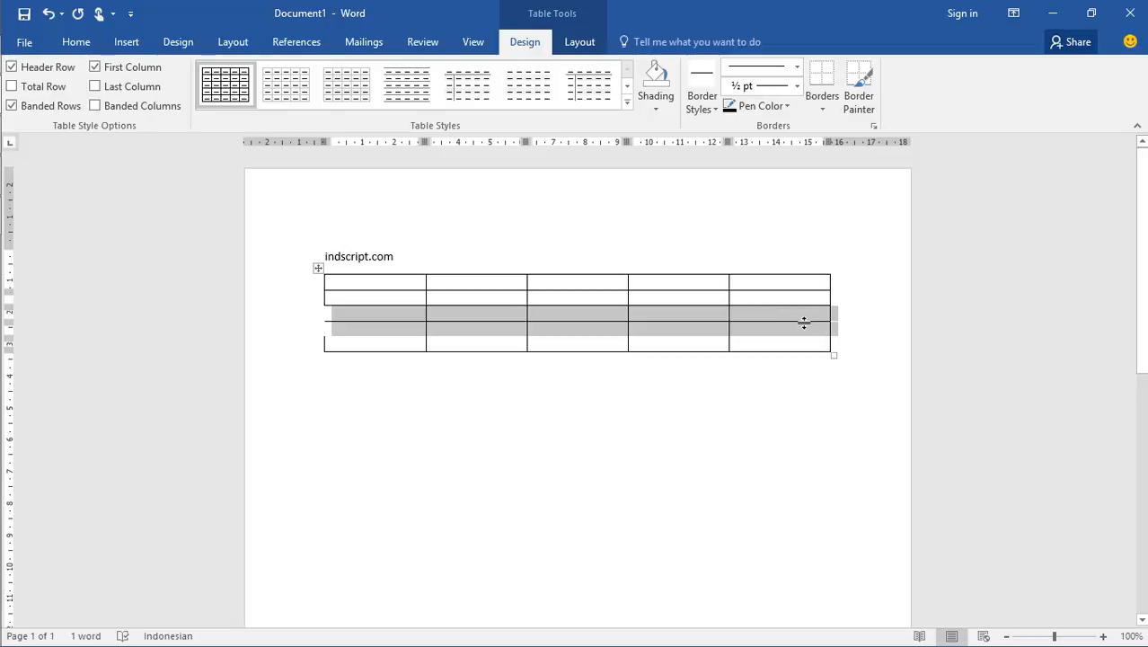
click(823, 111)
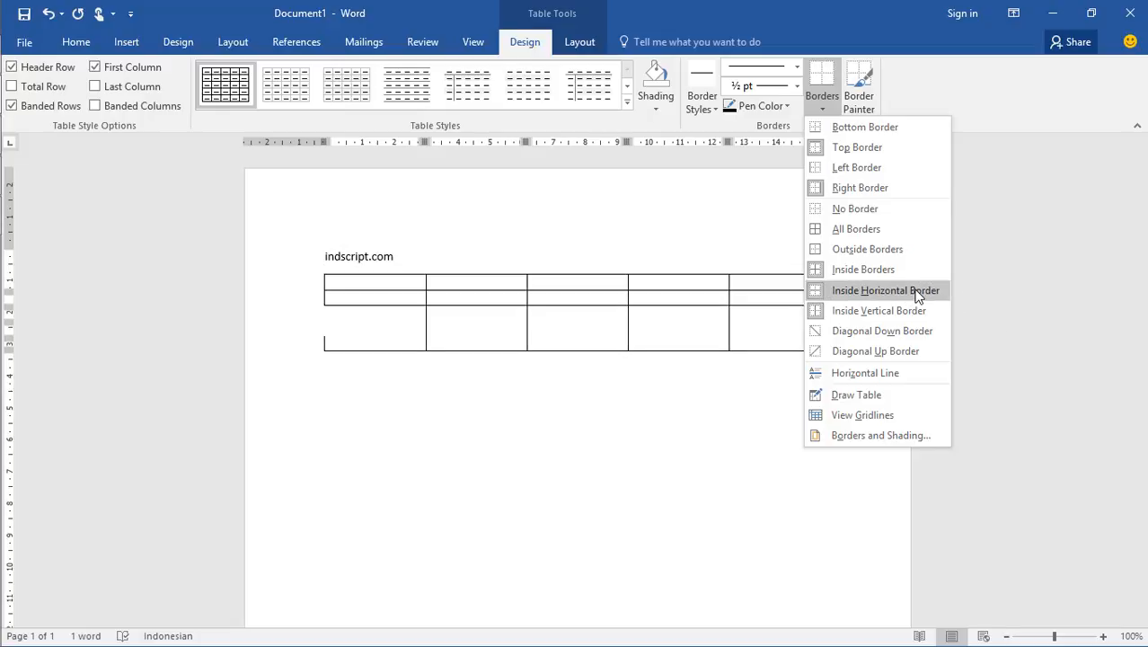
click(1042, 299)
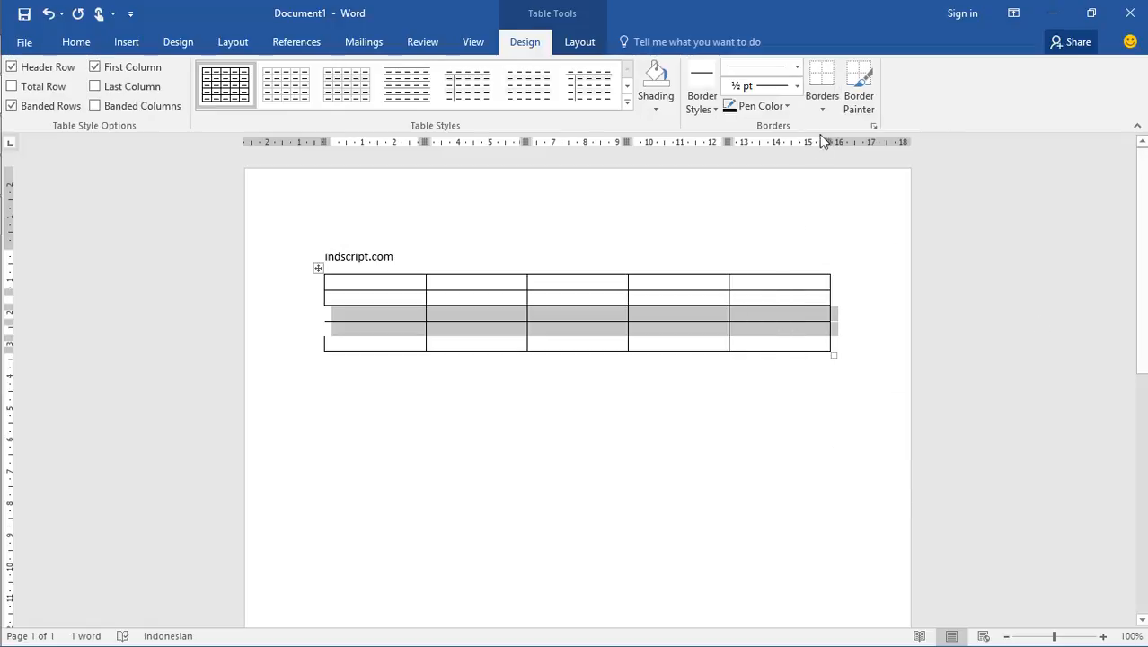
Restore the left and bottom borders of the selected third and fourth rows
click(822, 106)
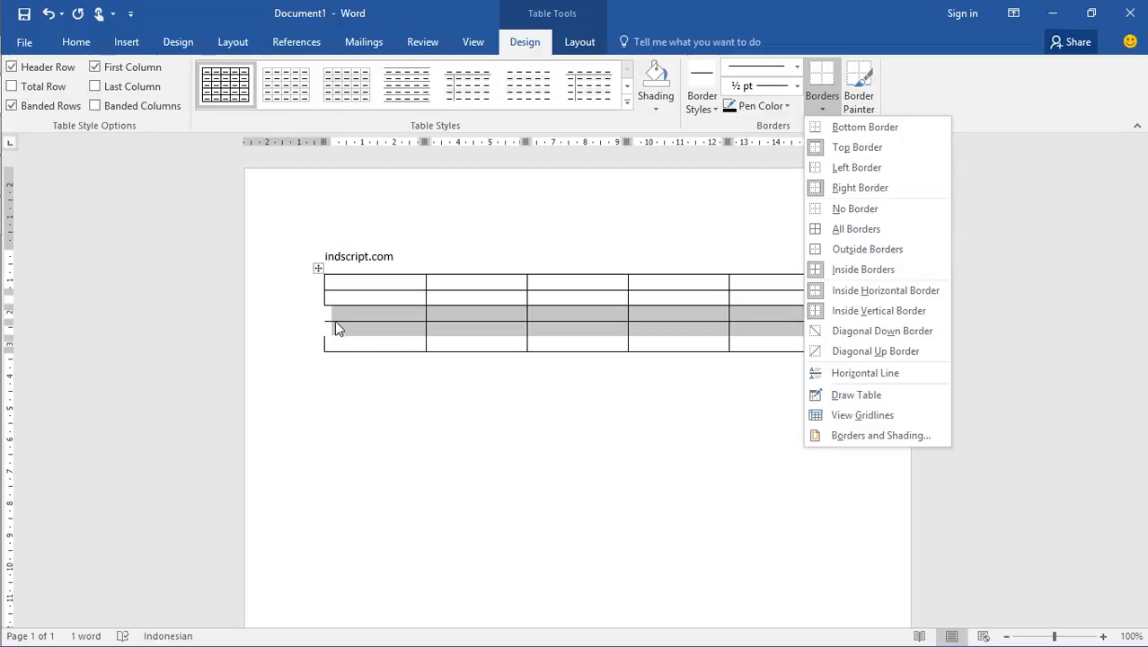
click(852, 169)
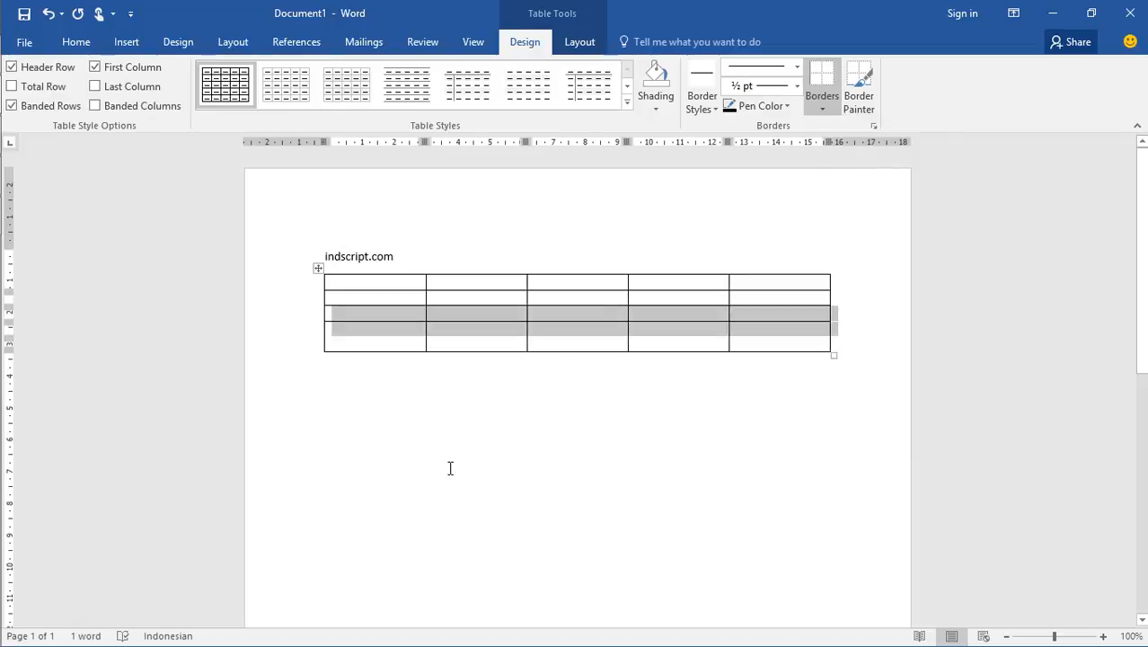
right_click(817, 109)
click(821, 108)
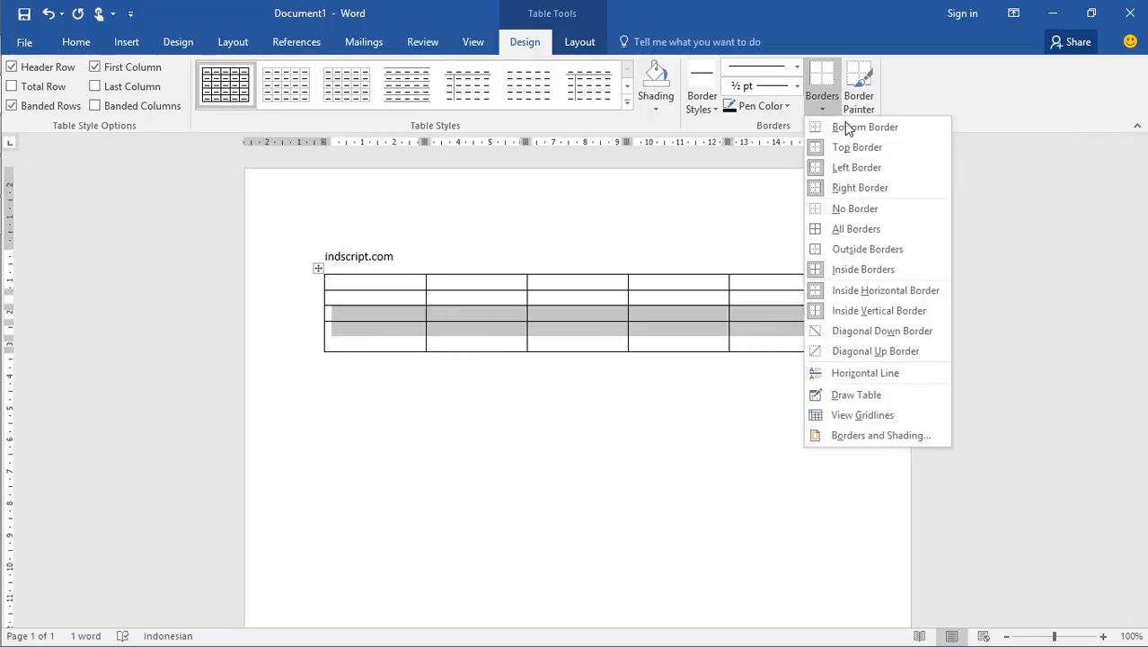
click(845, 126)
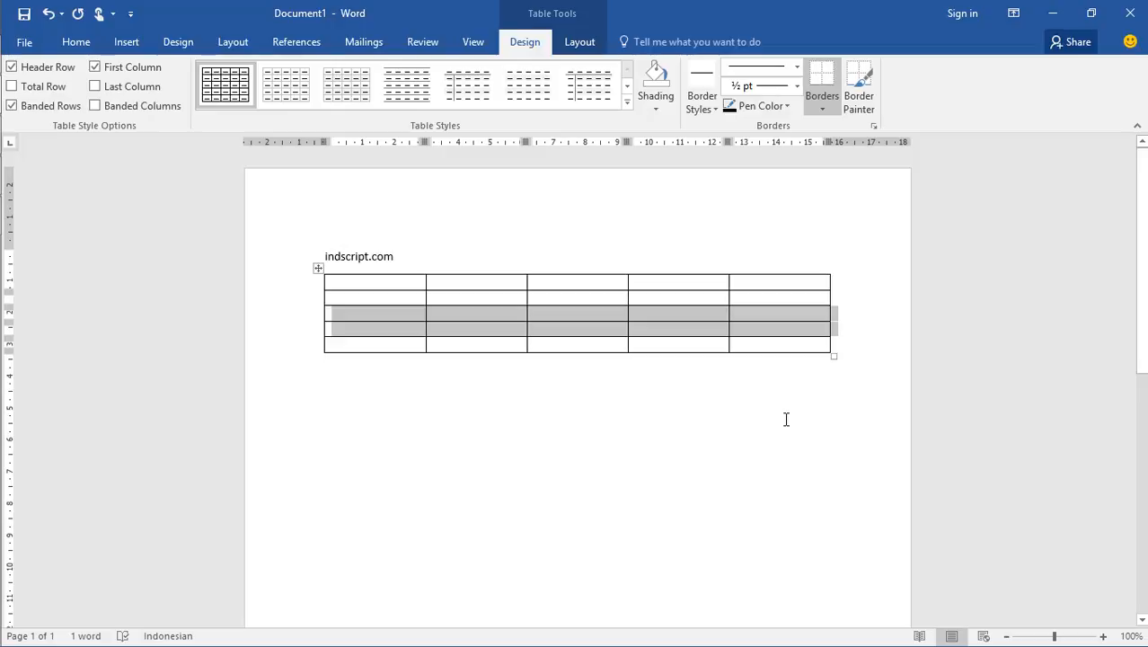
Check the "style/pewarnaan tabel" topic in the Notepad outline and return to Word
key(alt+Tab)
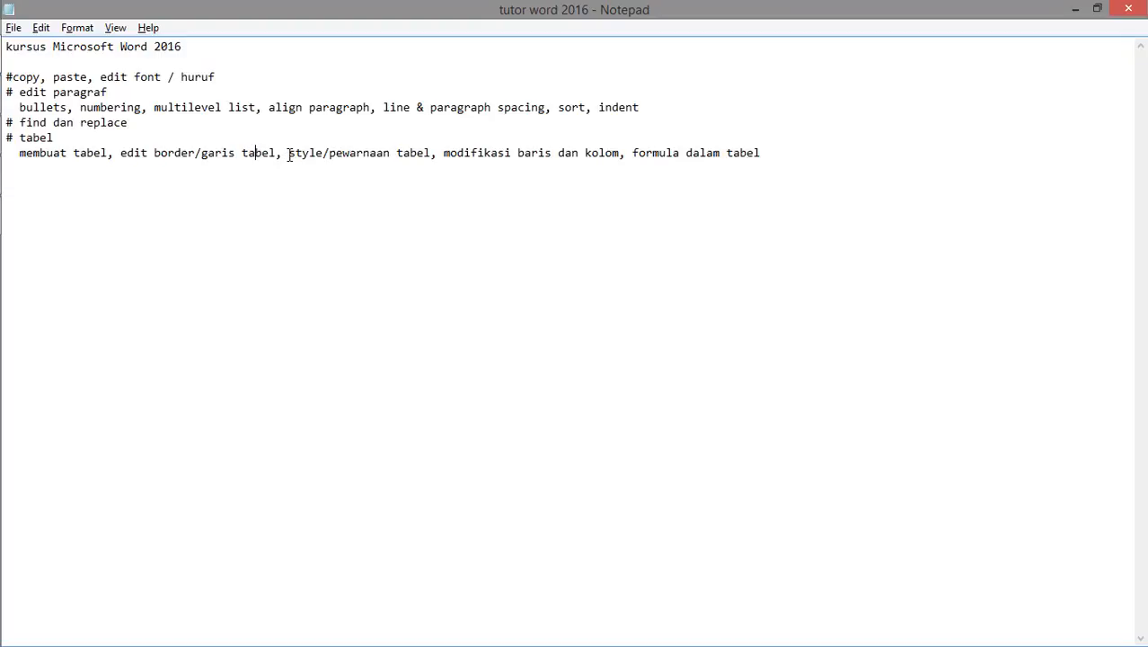
drag(293, 156, 392, 155)
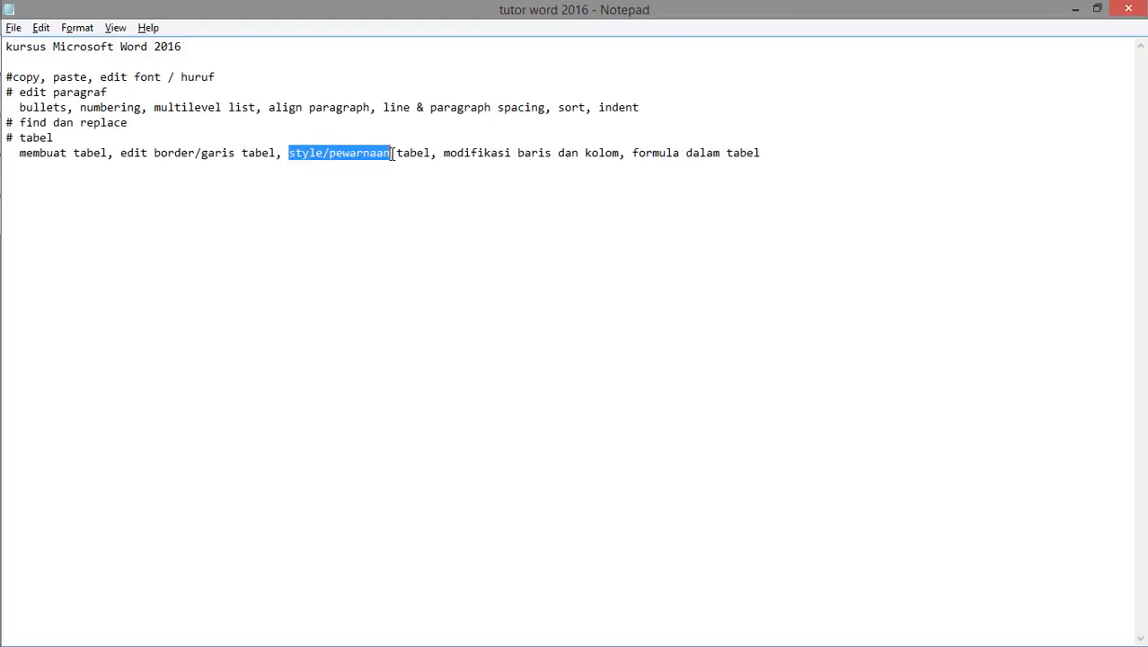
key(alt+Tab)
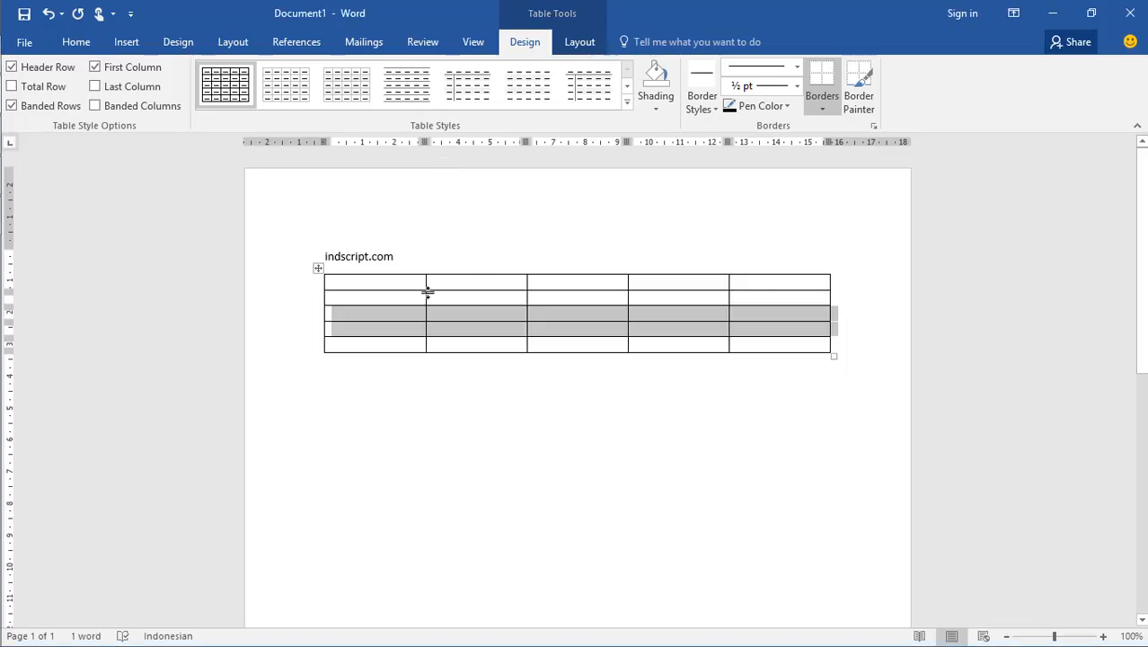
Shade the table's whole first row with a light blue theme color
click(409, 287)
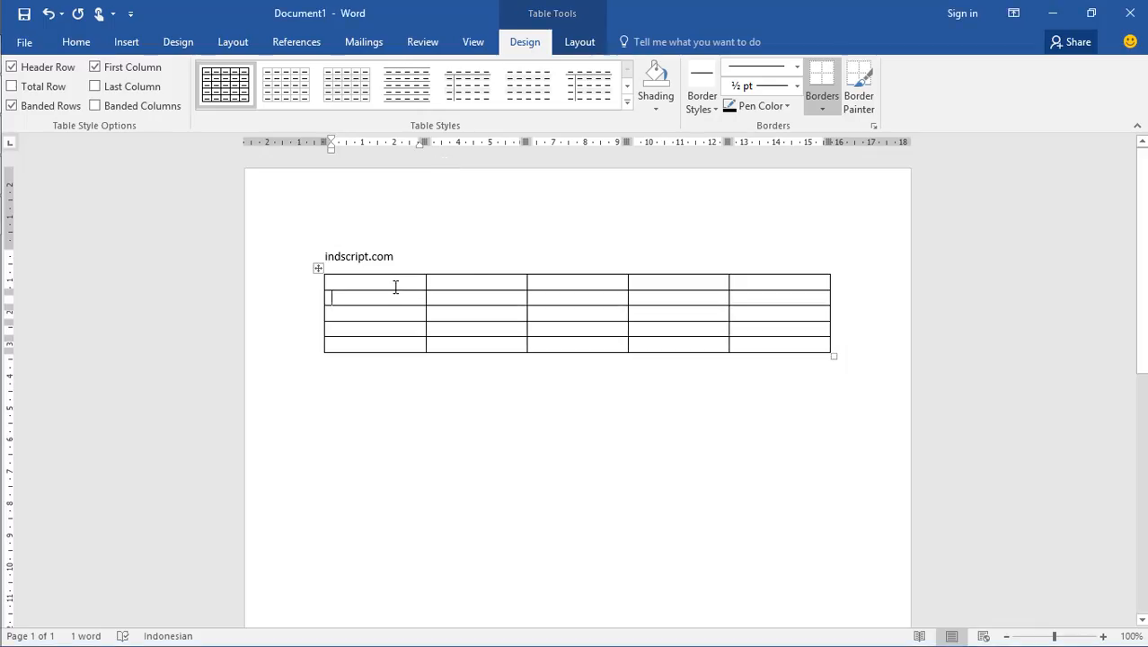
drag(367, 280, 768, 281)
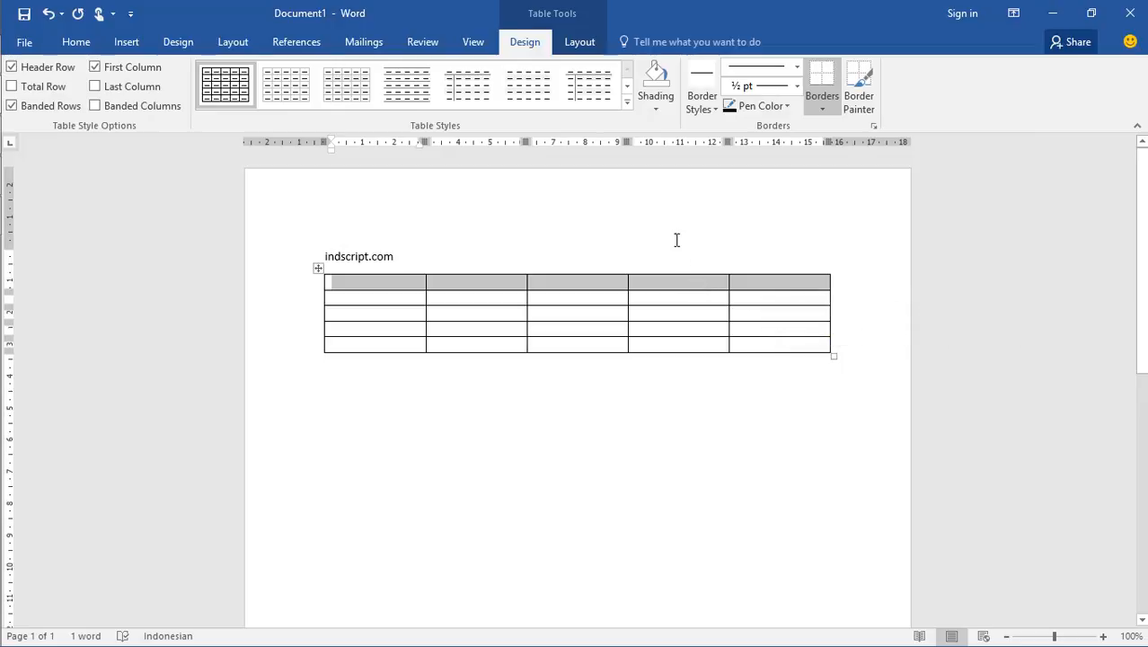
click(654, 107)
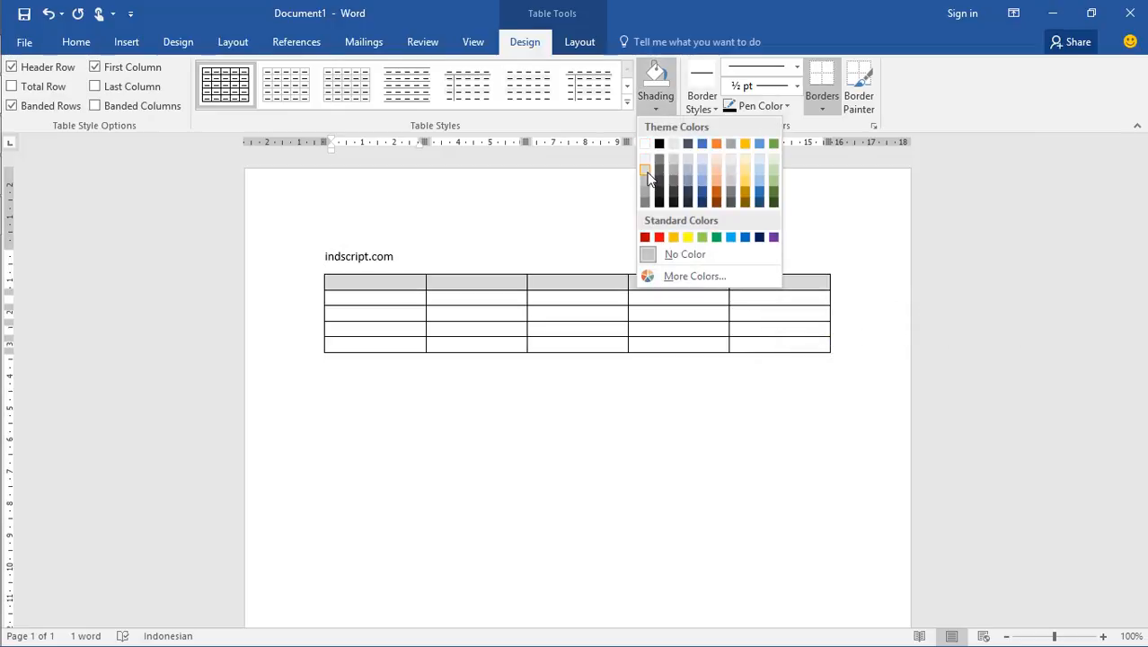
click(704, 171)
click(657, 284)
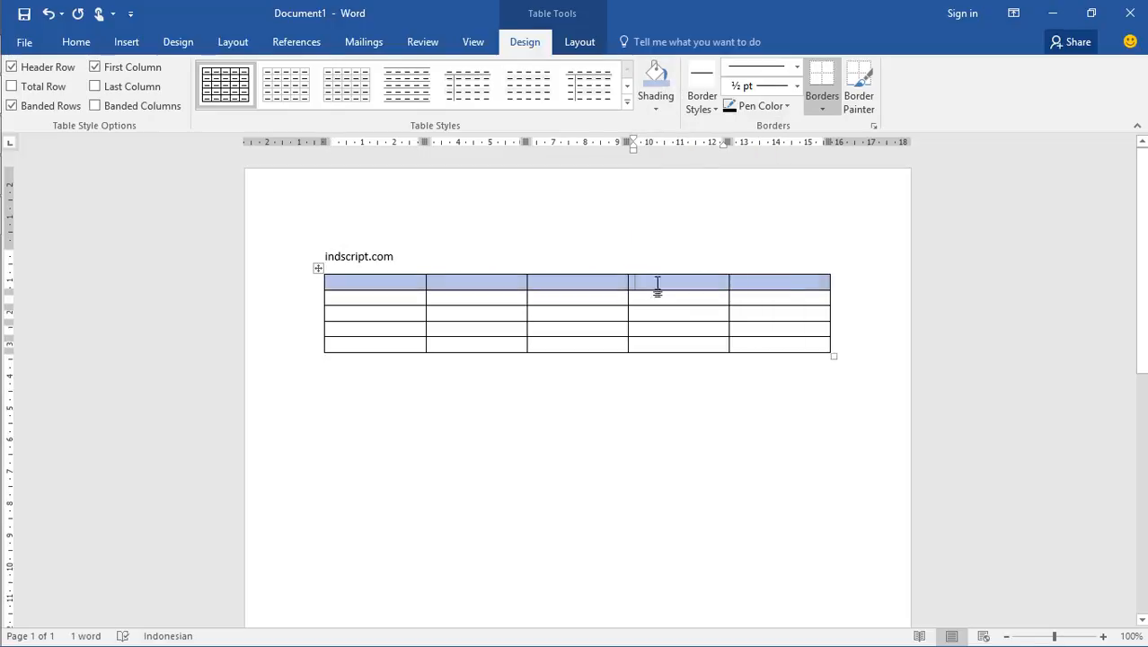
click(813, 284)
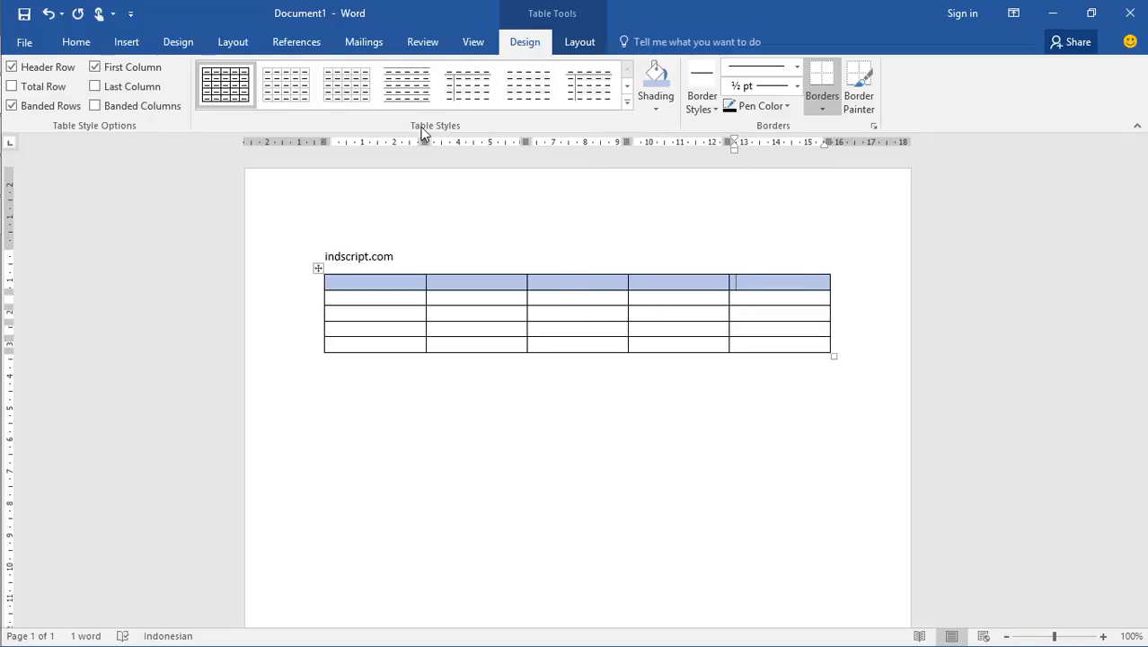
Apply the gray banded style from the second row of Grid Tables to the table and inspect its cells
click(627, 104)
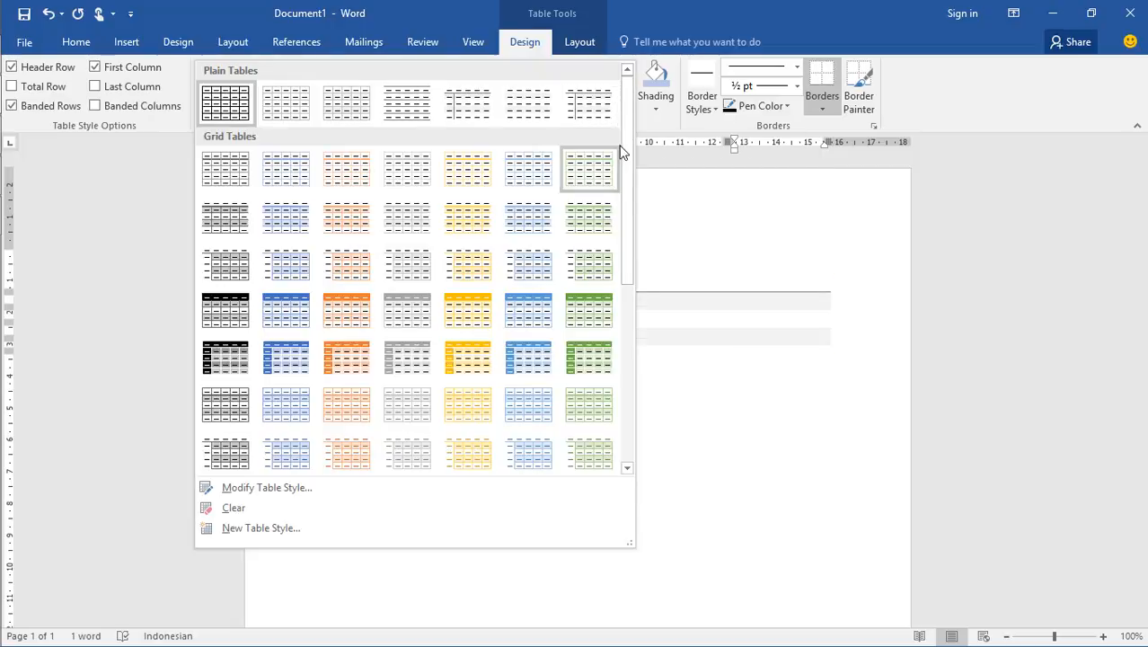
mouse_move(626, 139)
mouse_down()
mouse_move(636, 310)
mouse_move(639, 129)
mouse_up()
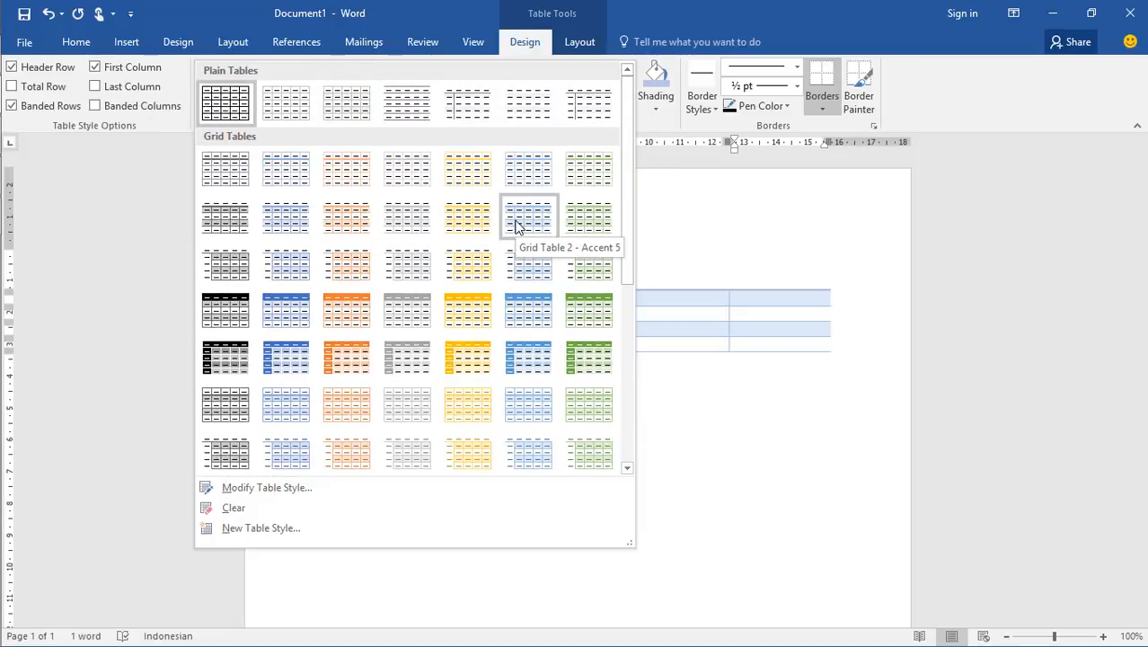
click(411, 217)
click(407, 281)
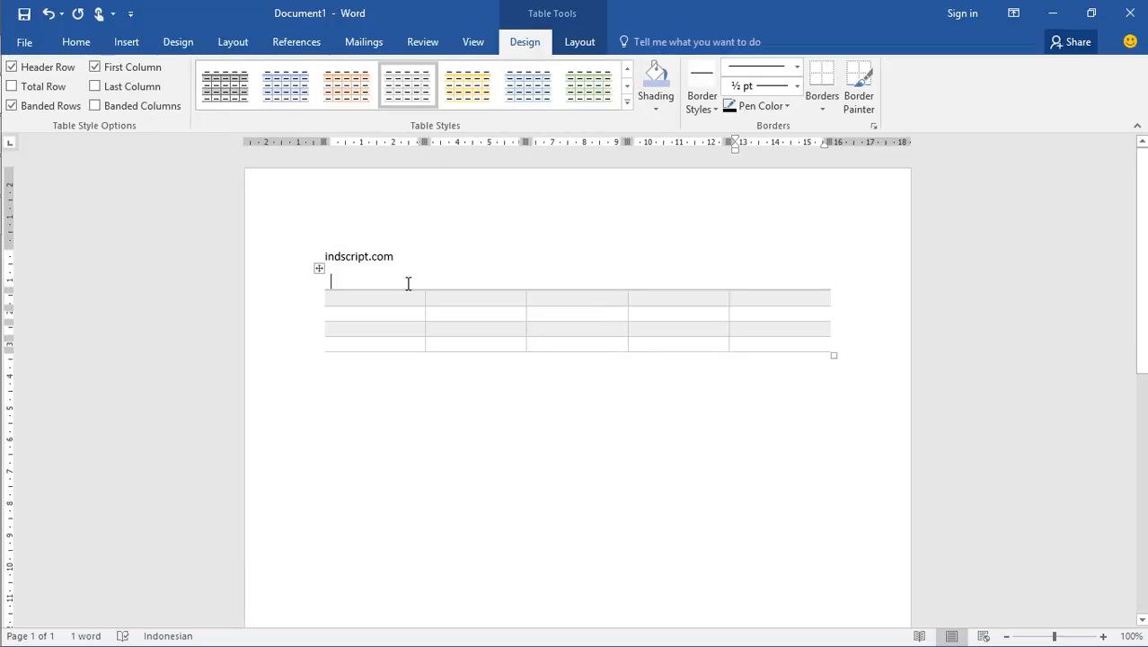
click(406, 296)
click(399, 269)
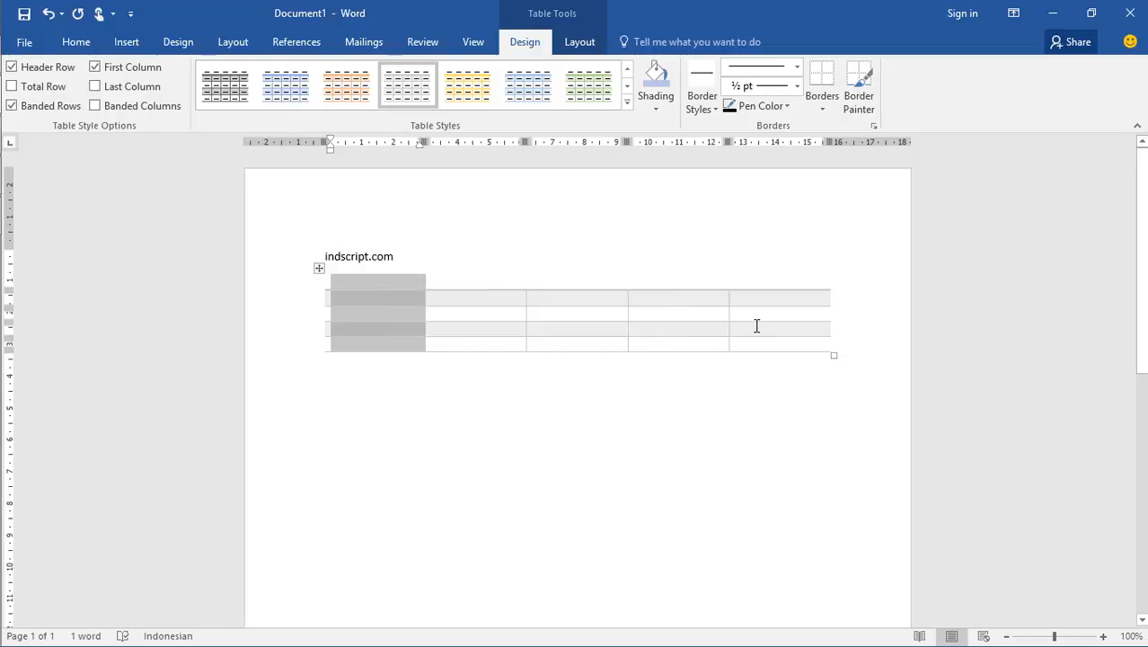
click(762, 330)
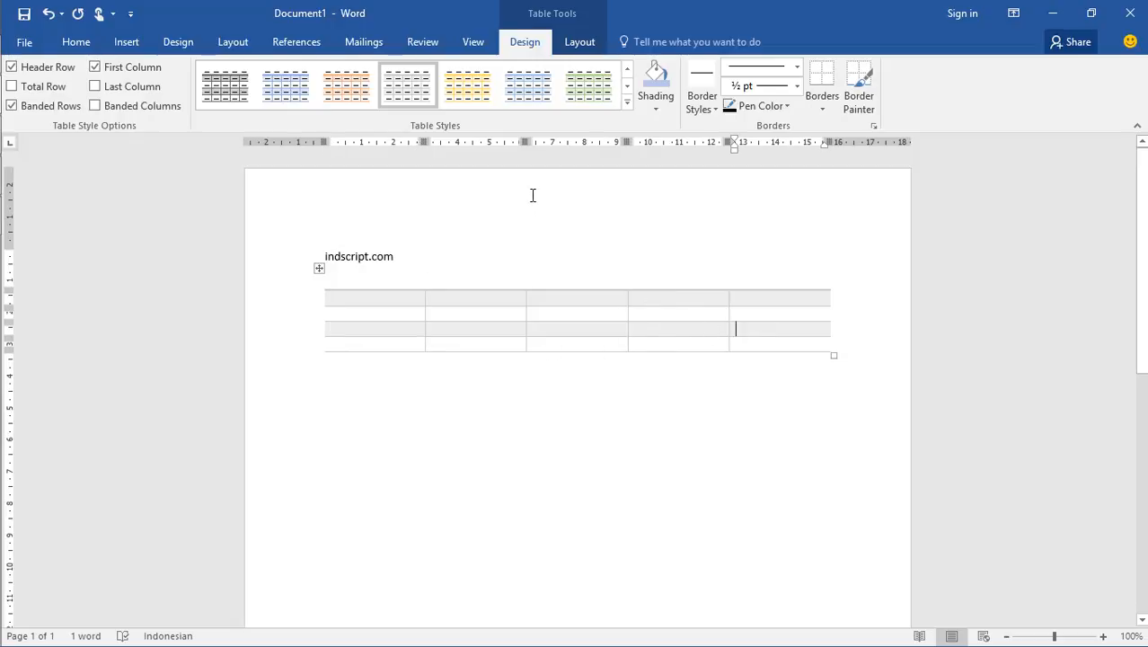
Change the table style to the light blue bordered design in the first row of Grid Tables
click(628, 102)
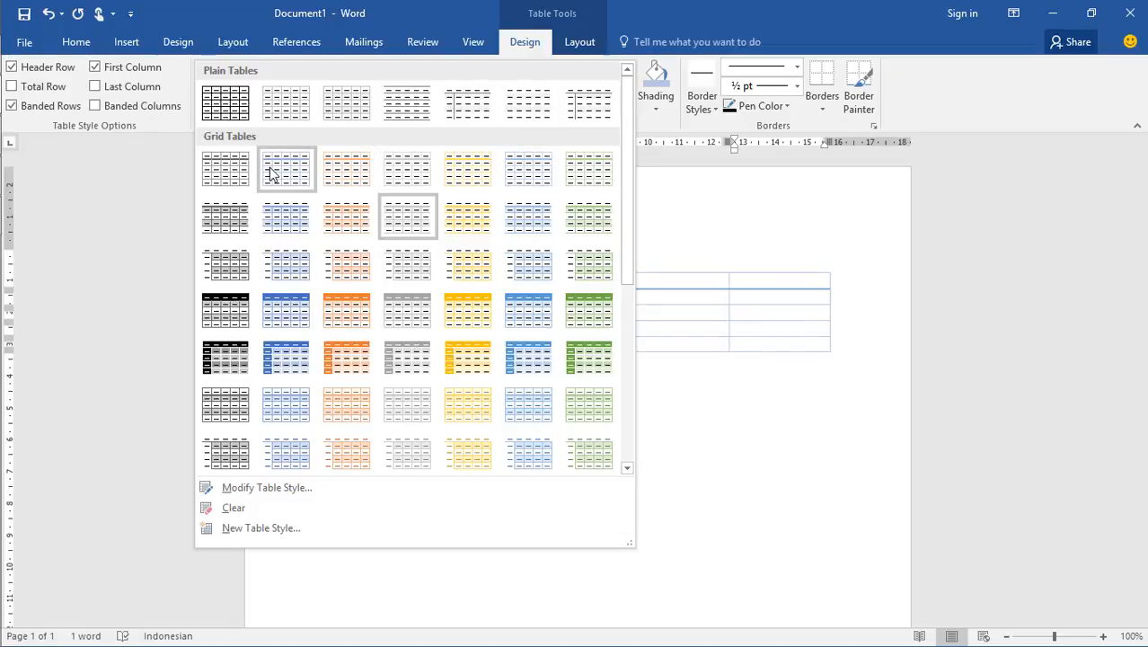
click(280, 118)
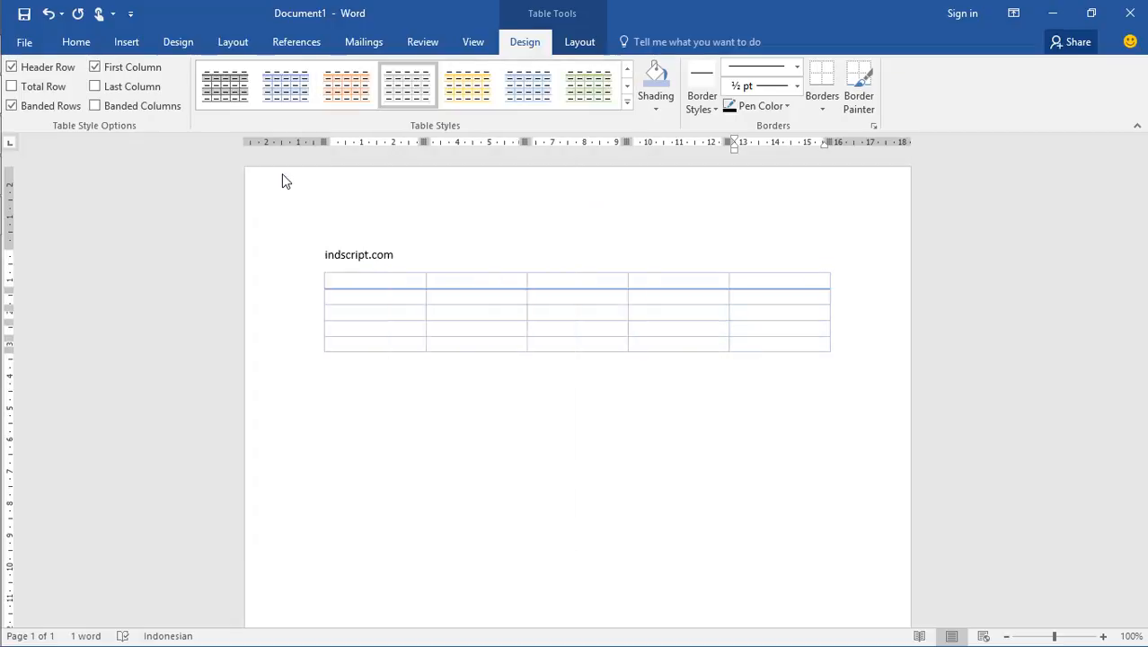
click(391, 296)
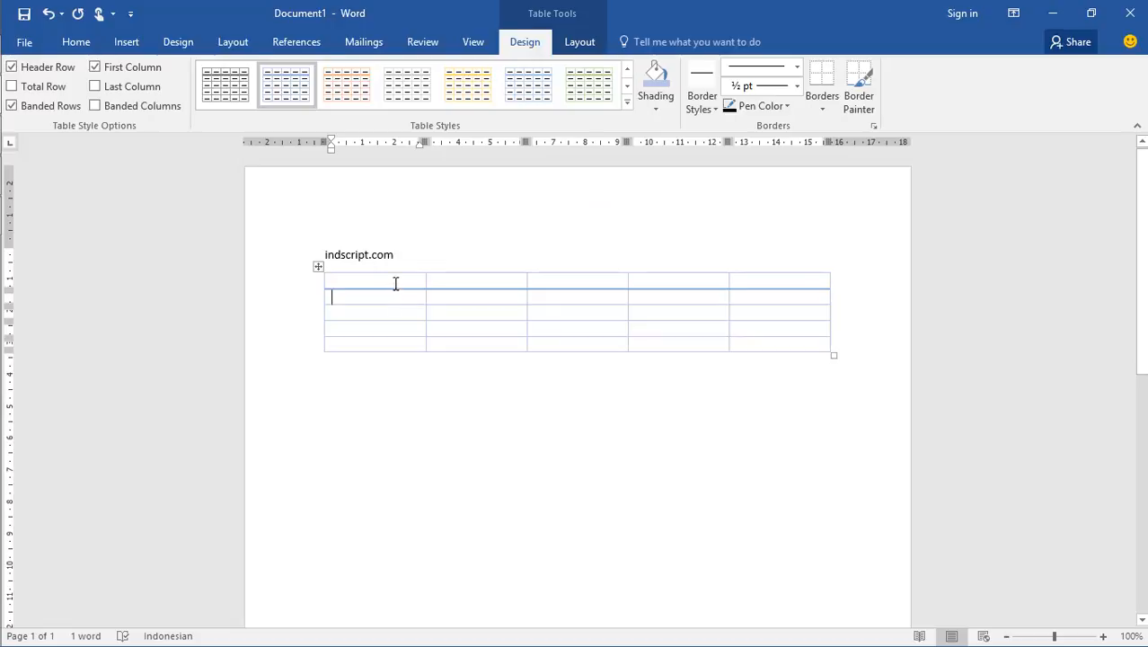
Check the "modifikasi baris dan kolom" topic in the Notepad outline and return to Word
key(alt+Tab)
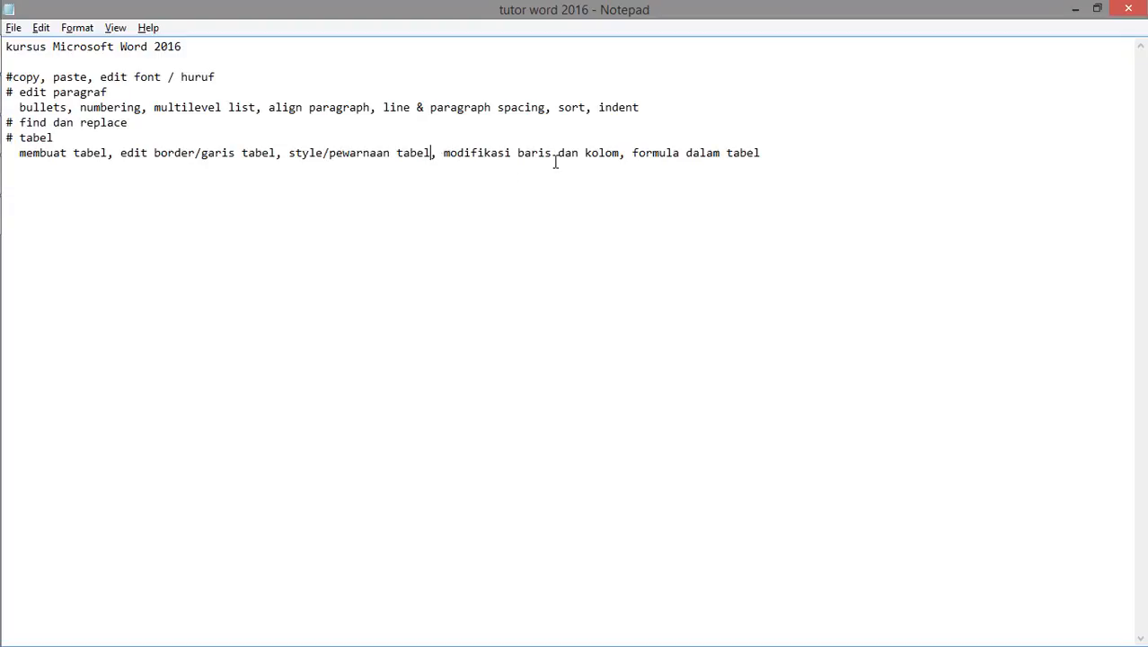
key(alt+Tab)
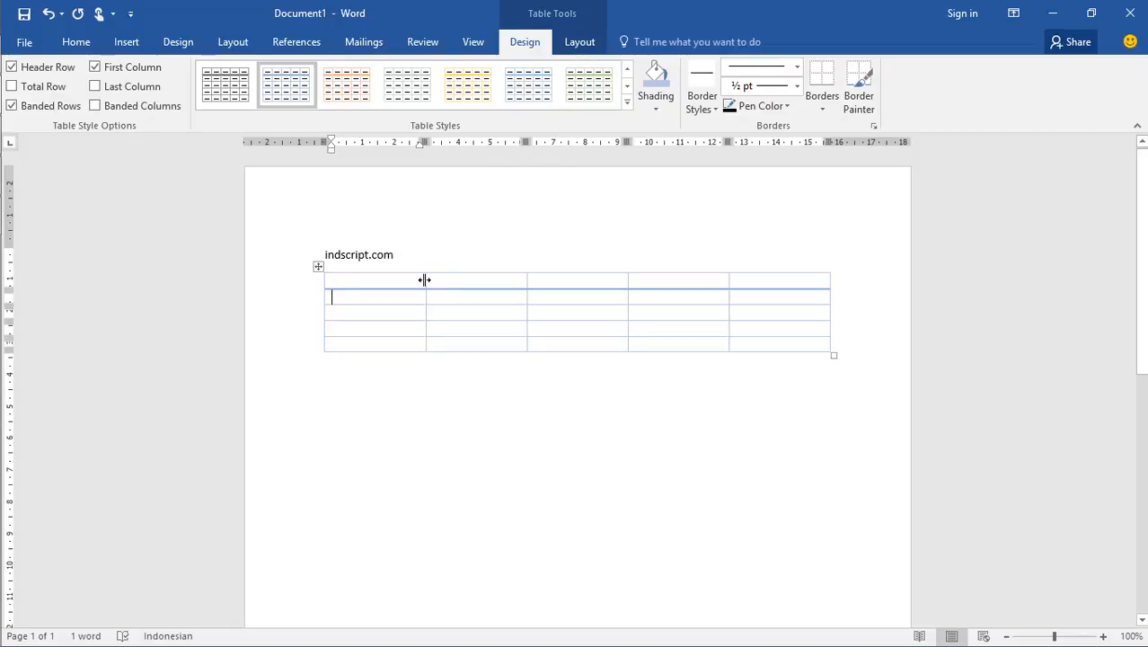
Narrow the table's first column to about 2.24 cm and increase the first row's height to about 1.45 cm
drag(424, 280, 374, 287)
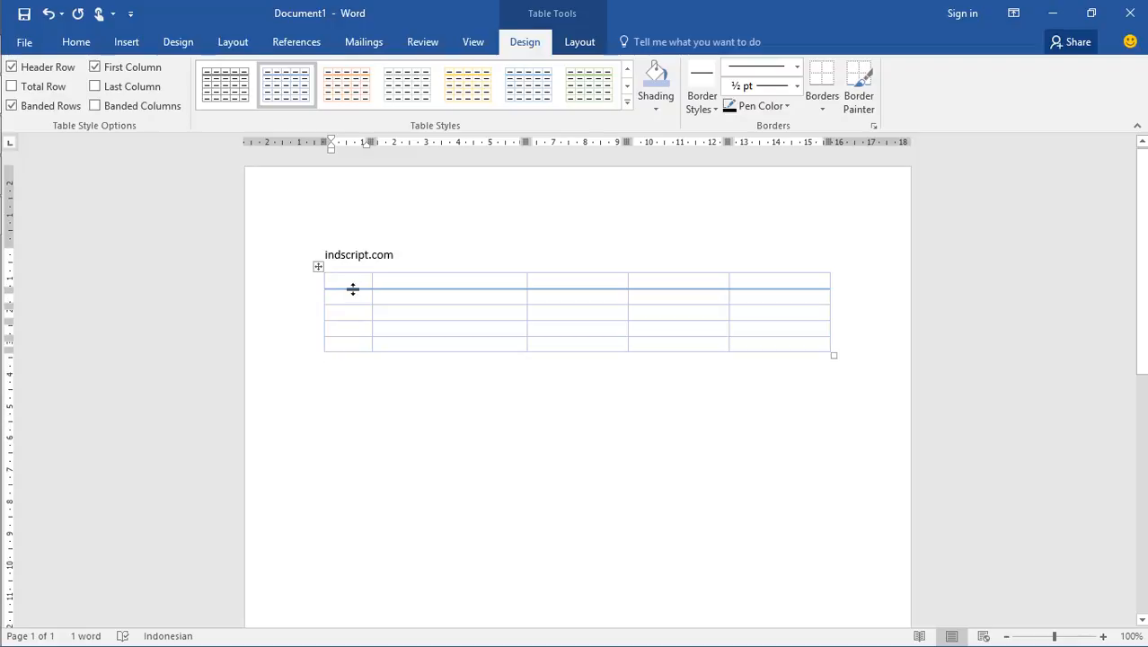
drag(353, 289, 395, 303)
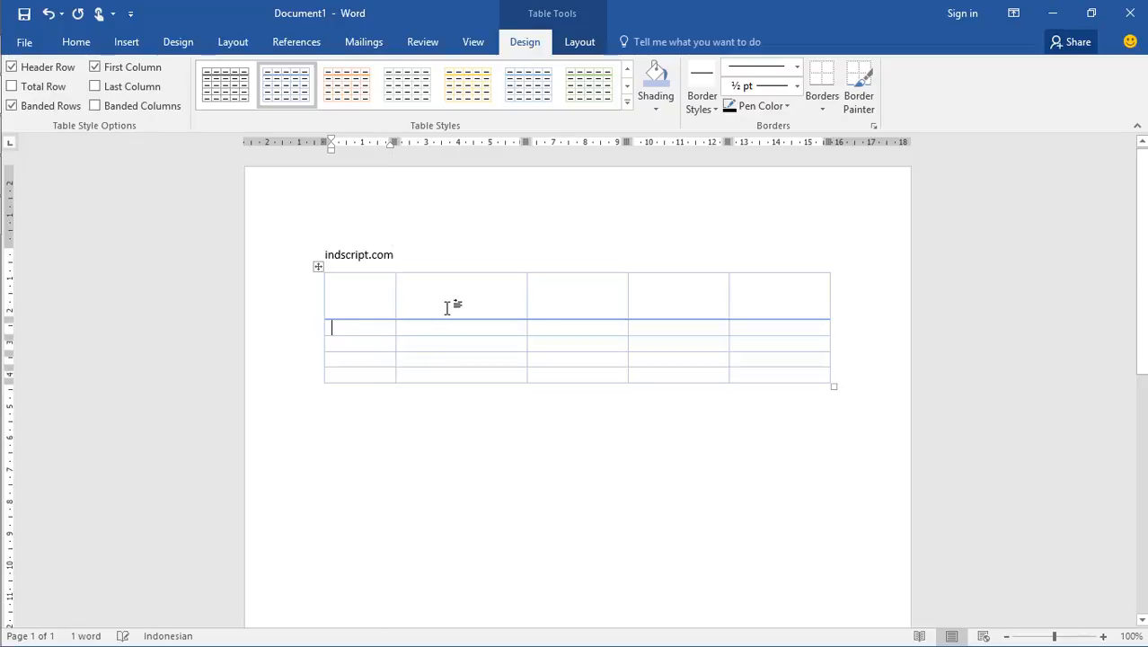
Delete the table's fifth column
click(580, 44)
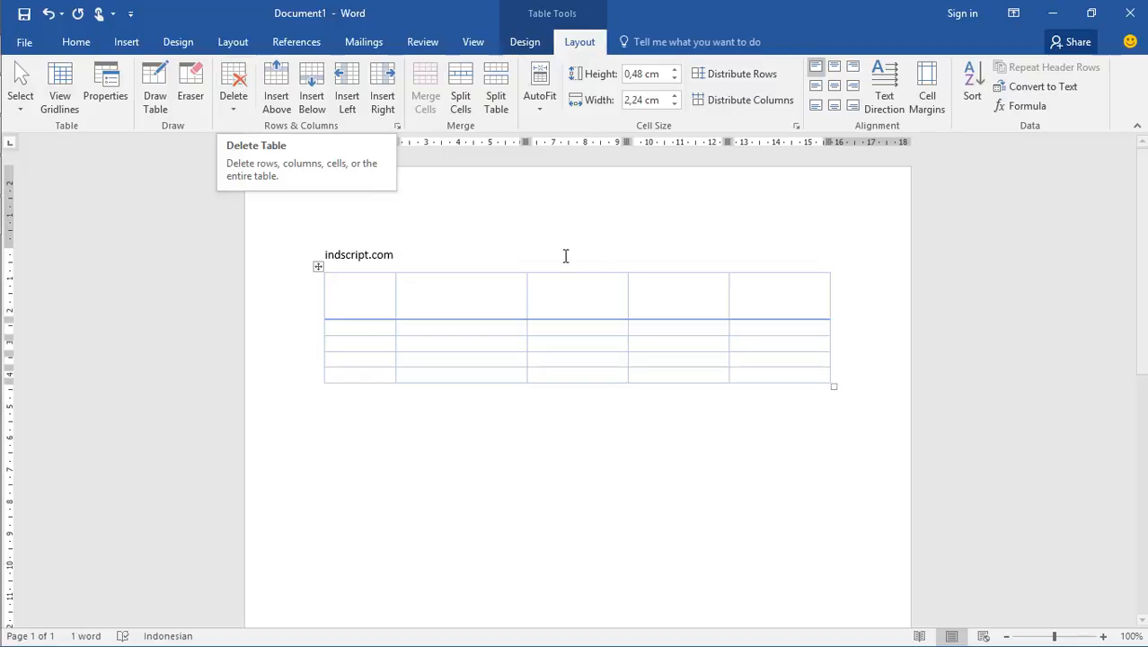
click(765, 290)
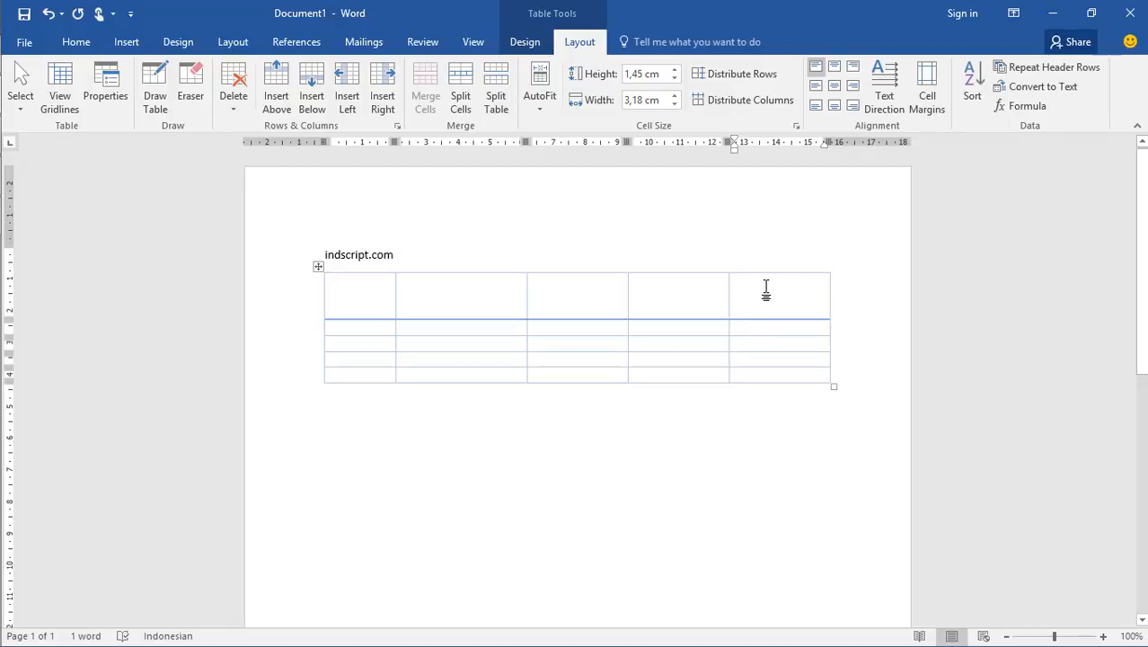
drag(762, 306, 764, 377)
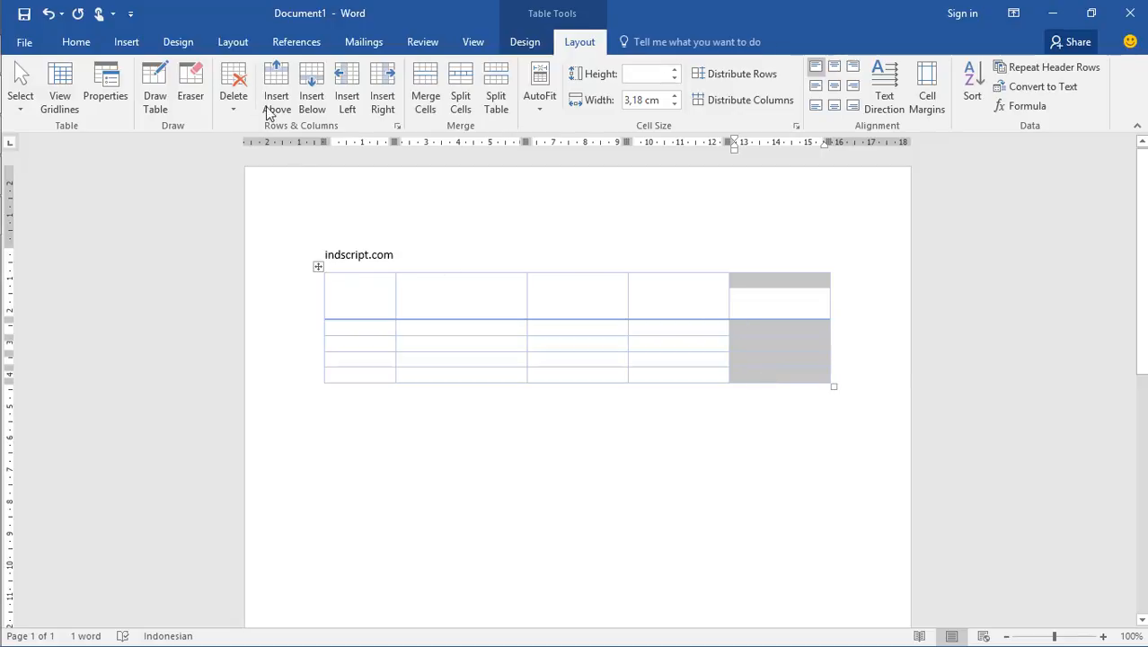
click(233, 83)
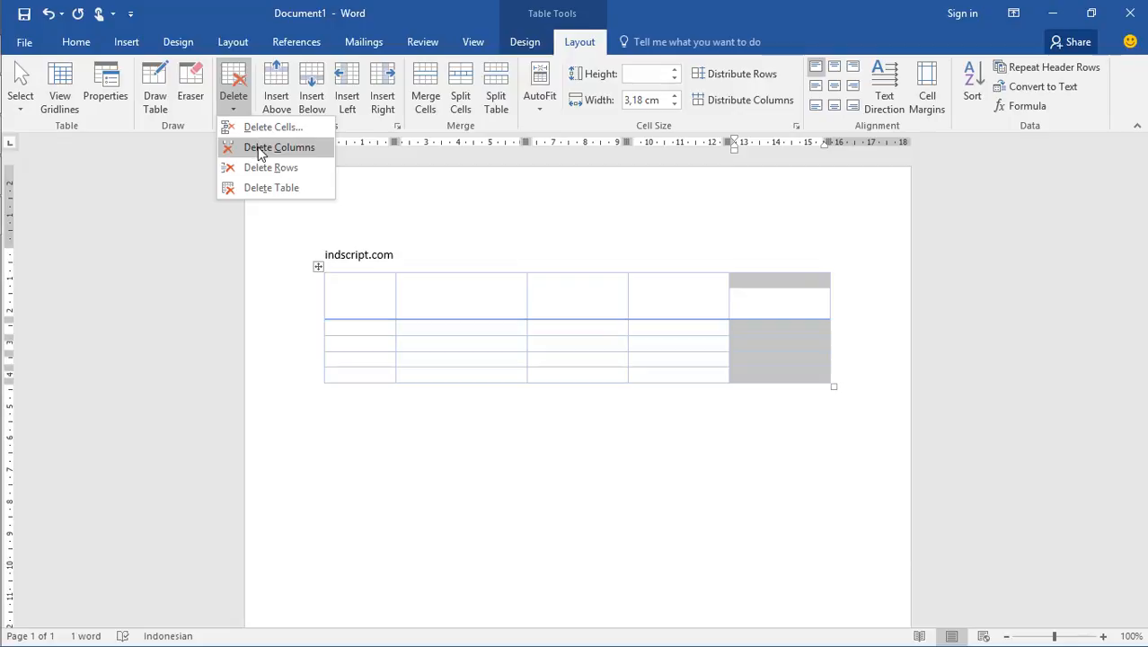
click(259, 149)
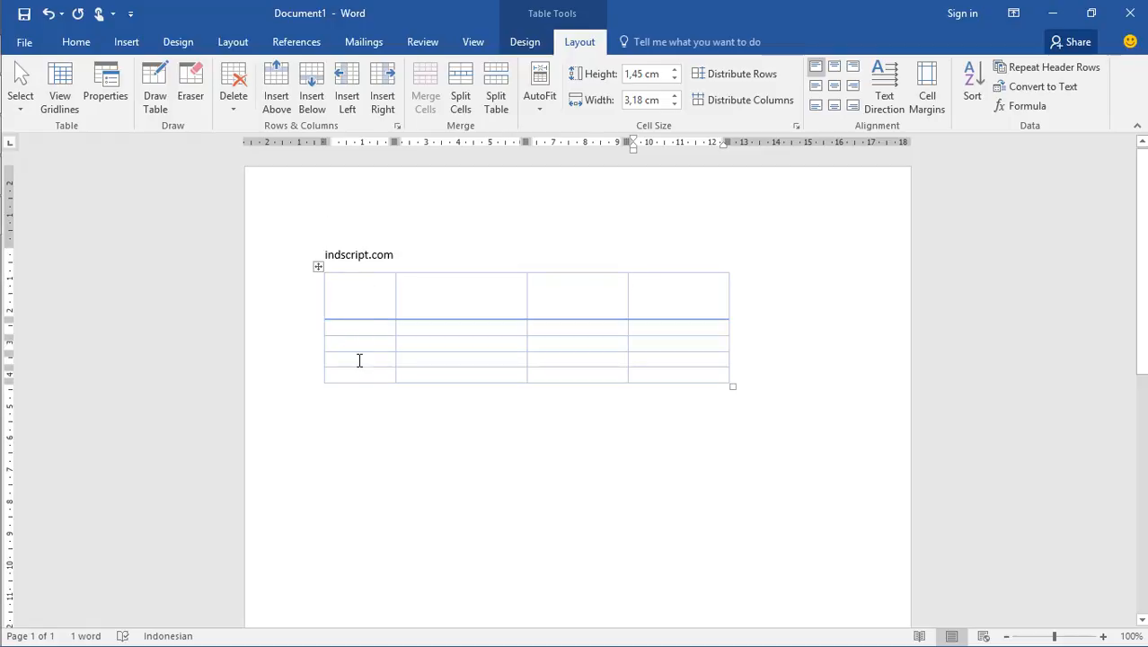
Delete the table's fourth row and place the cursor in the third cell of the first row
drag(363, 359, 701, 367)
click(230, 108)
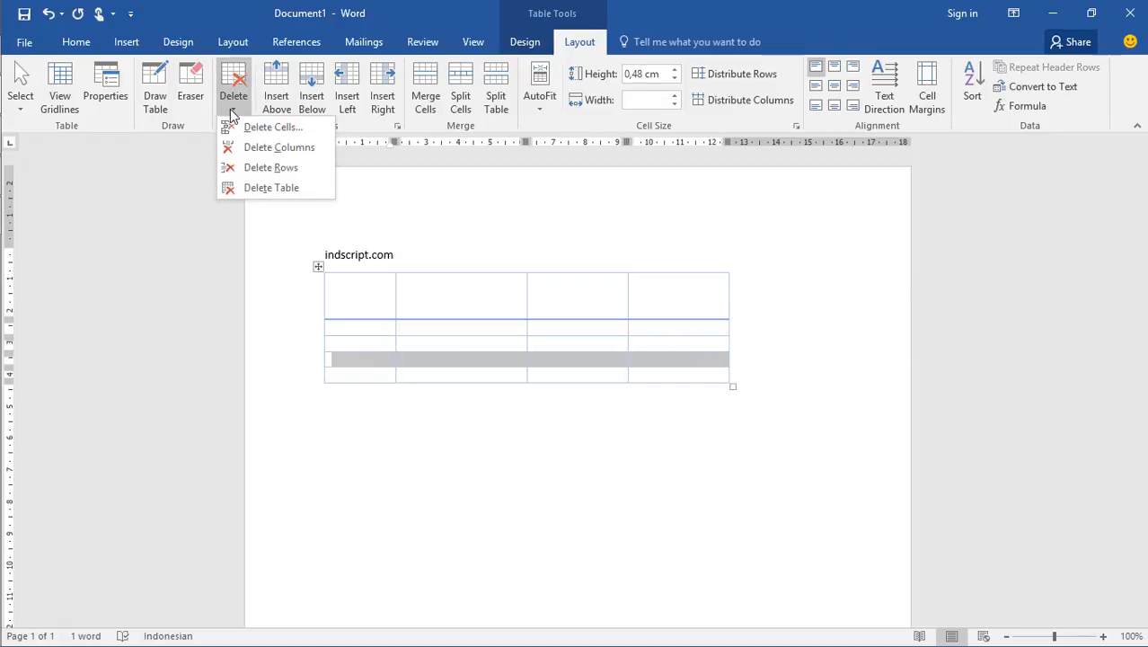
click(258, 166)
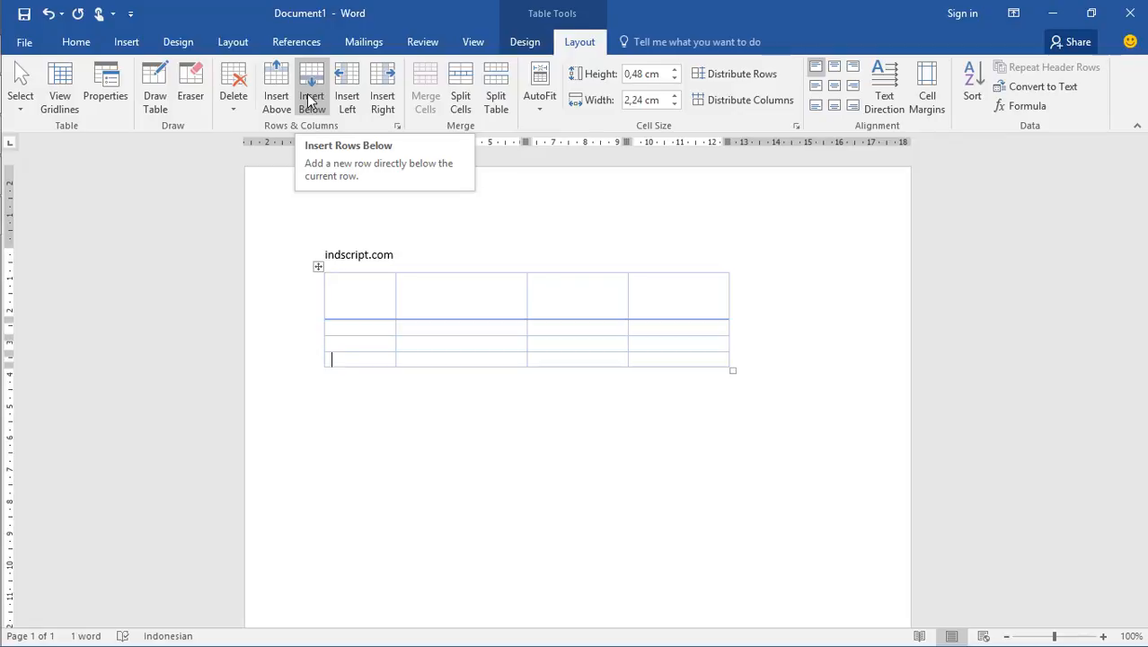
click(604, 301)
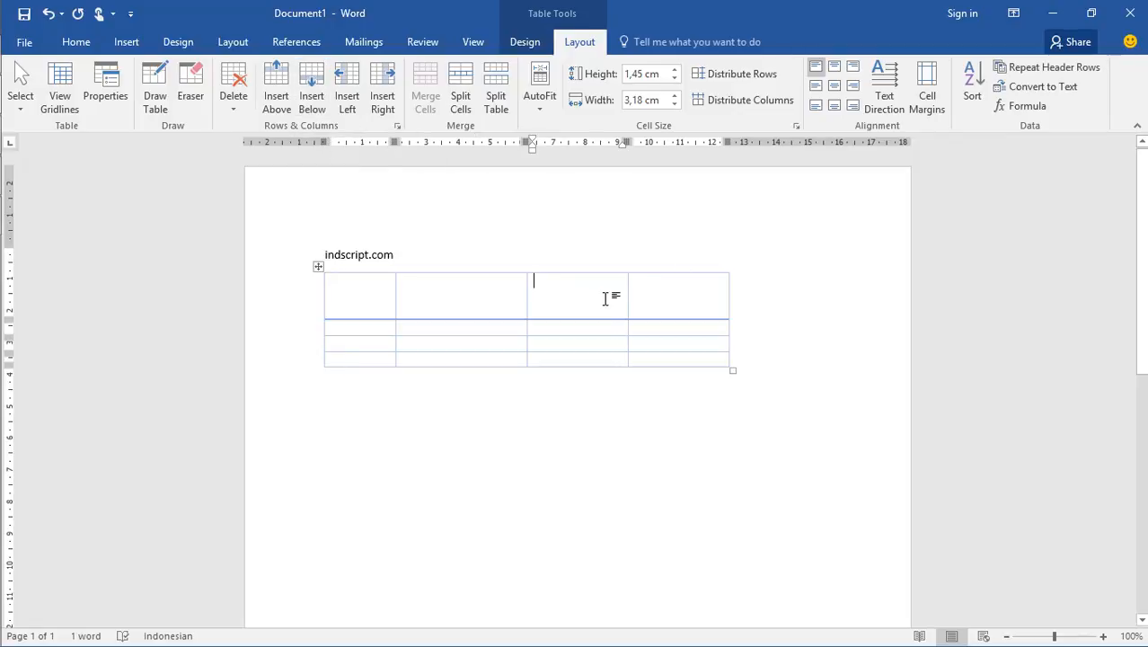
Enter "xxx" in the third and fourth cells of the first row and insert a new column between them
text(xxx)
click(665, 286)
text(xxx)
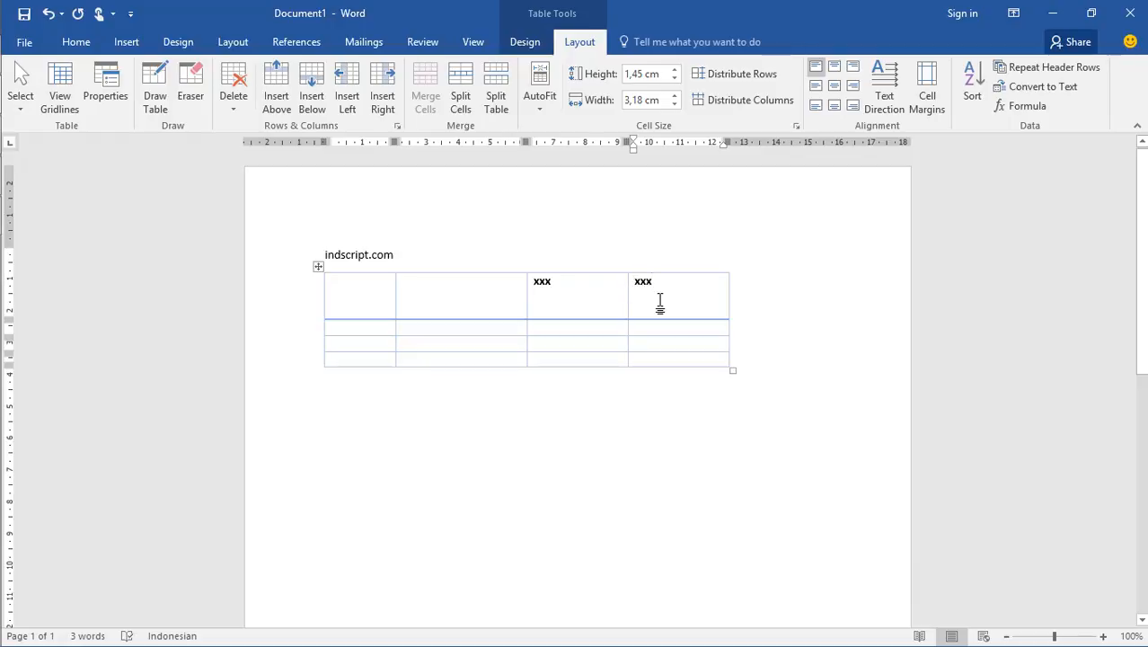
click(601, 283)
click(382, 107)
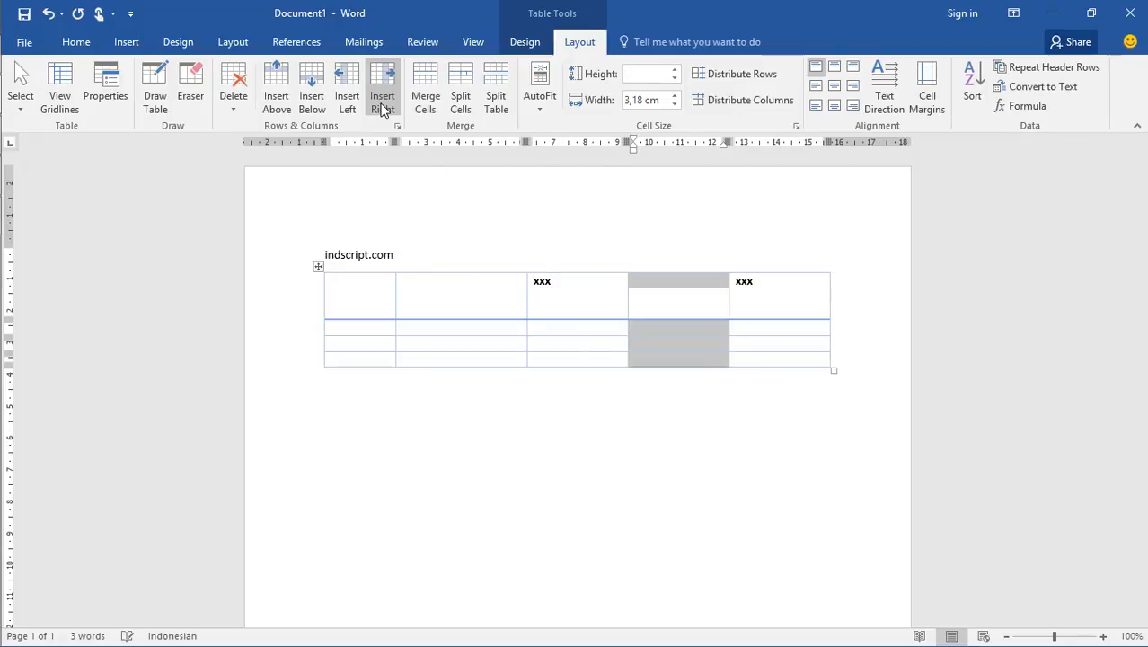
click(650, 290)
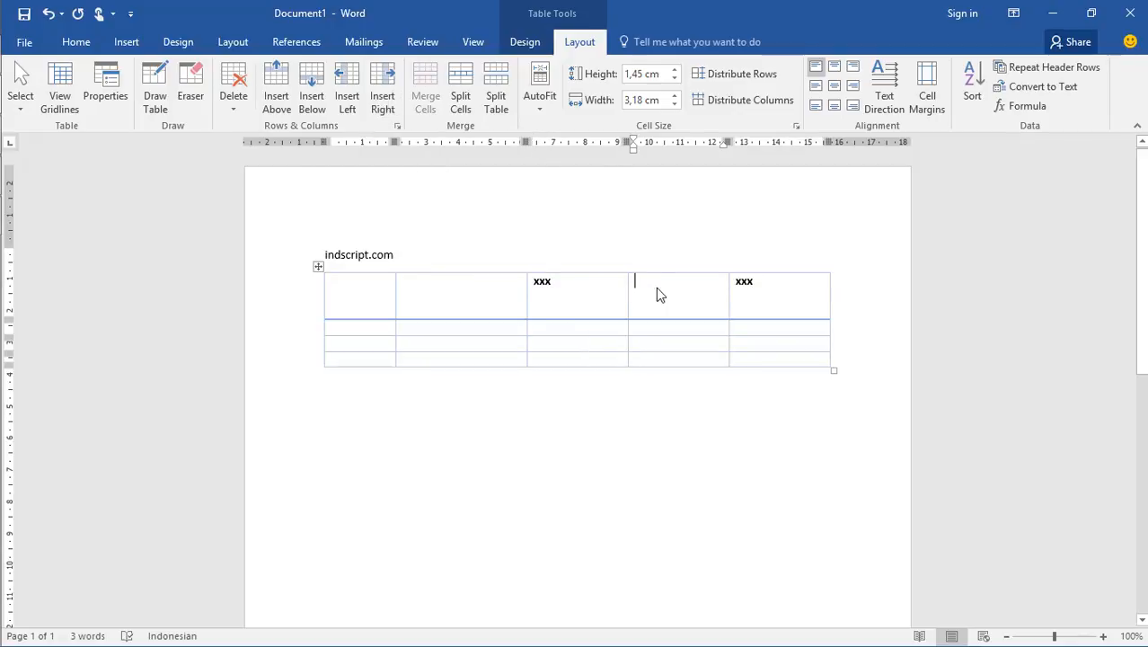
Enter "xxx" in the third column's second, third and fourth rows, and insert a new row below the third row
click(582, 331)
text(xxx)
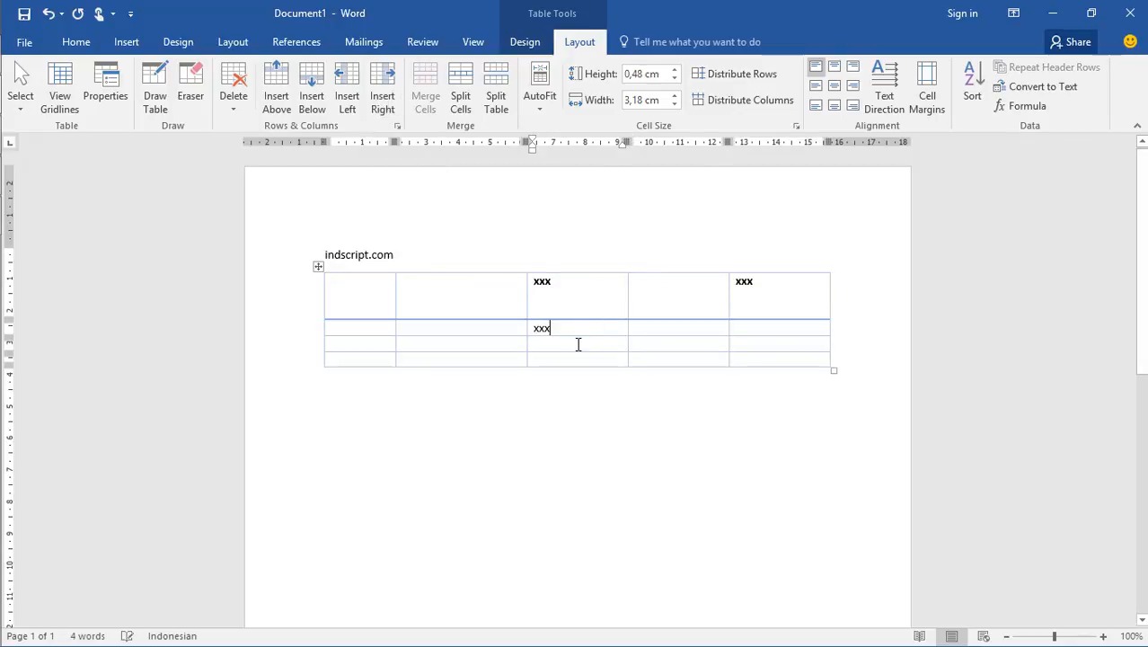
click(580, 343)
text(xxx)
click(578, 359)
text(xxx)
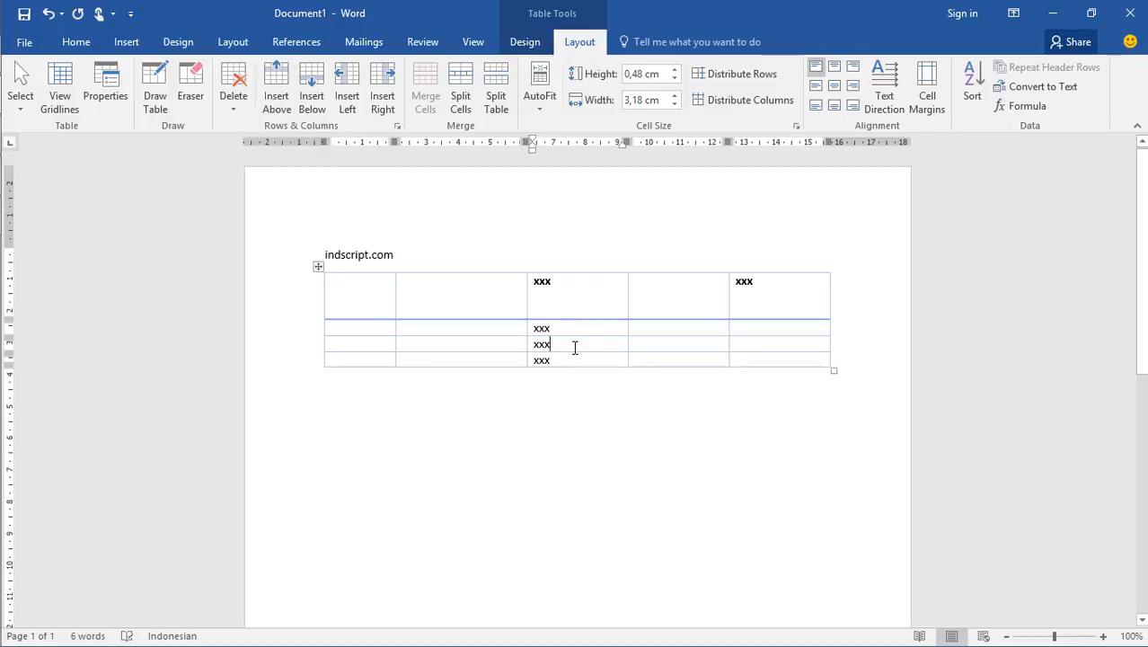
click(313, 107)
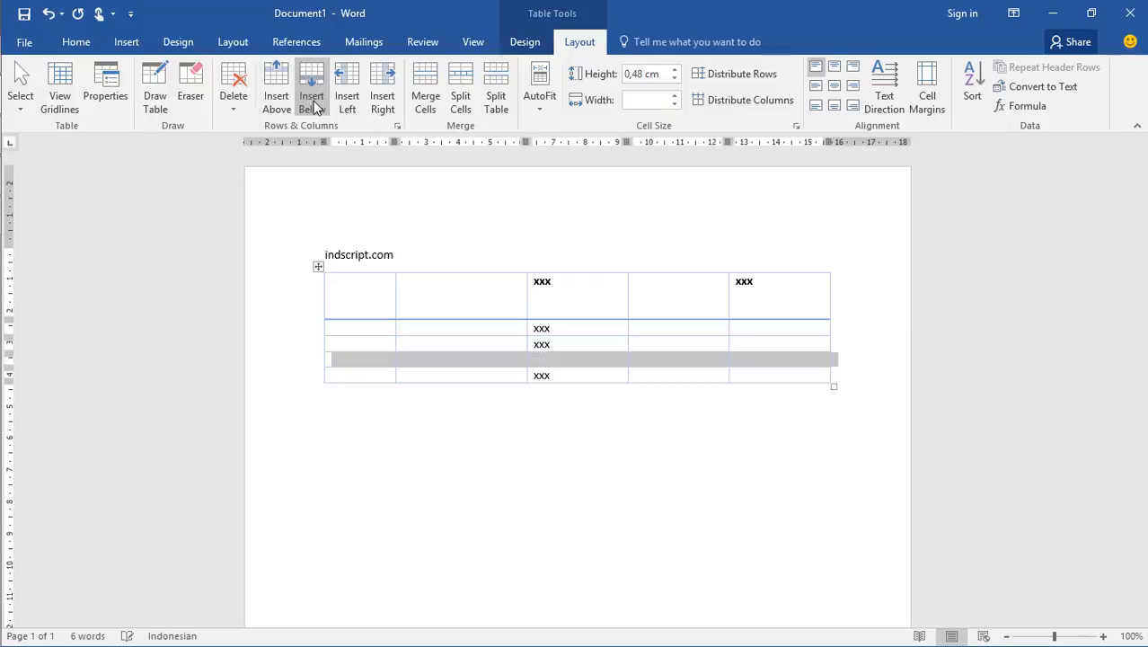
click(588, 378)
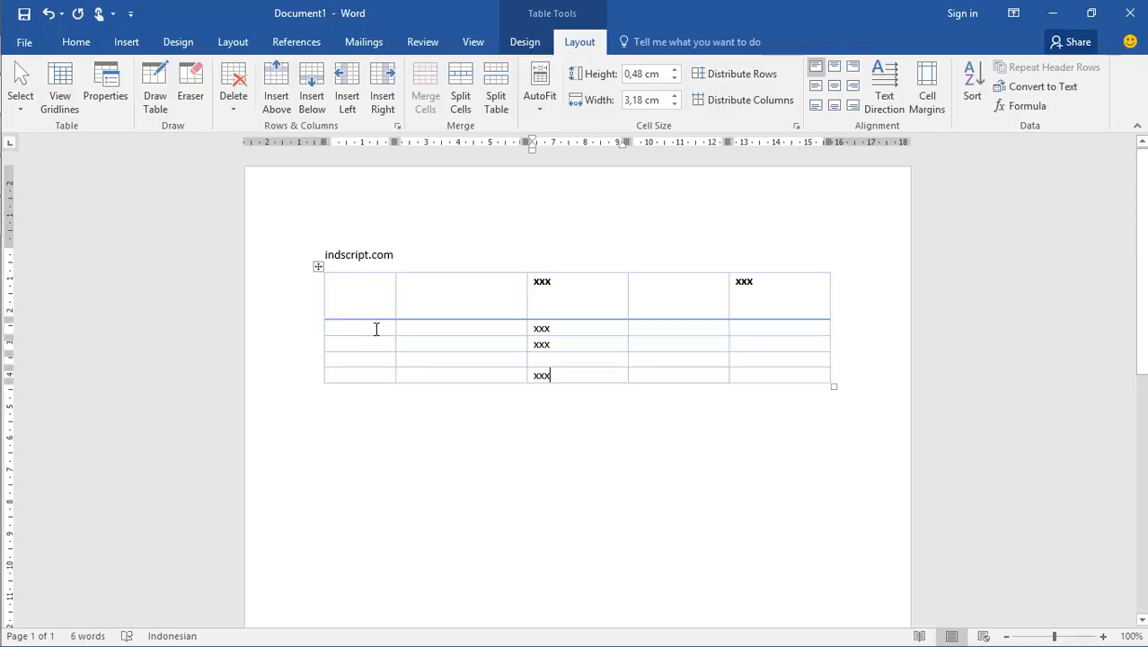
Merge the first two cells of the table's first row into one cell
click(381, 296)
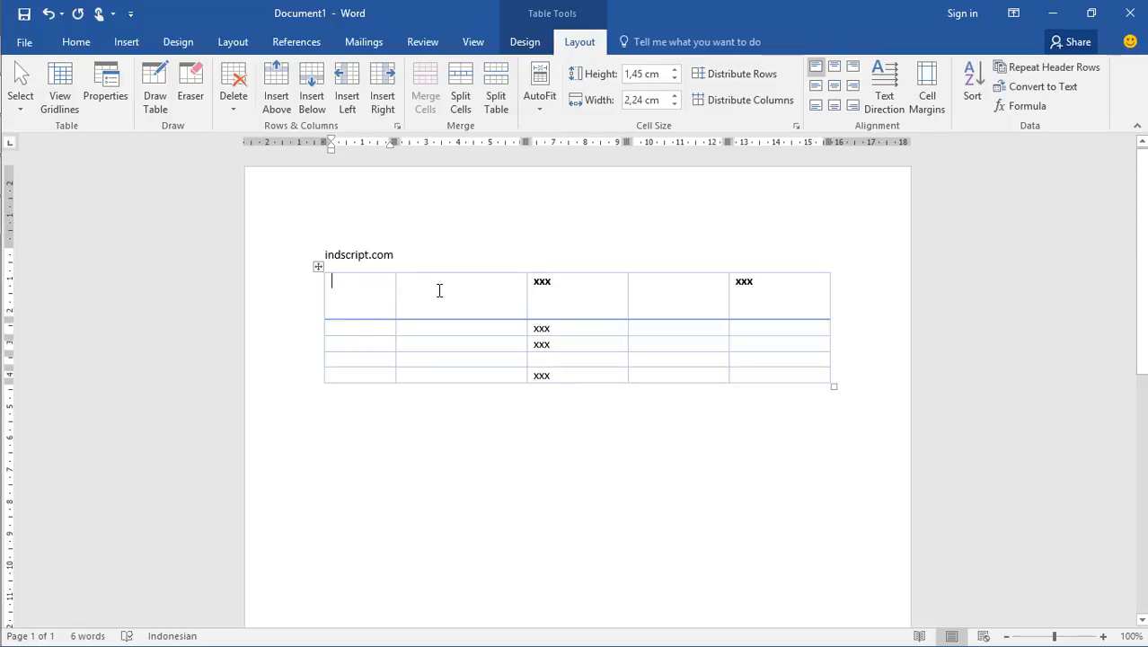
drag(374, 289, 431, 296)
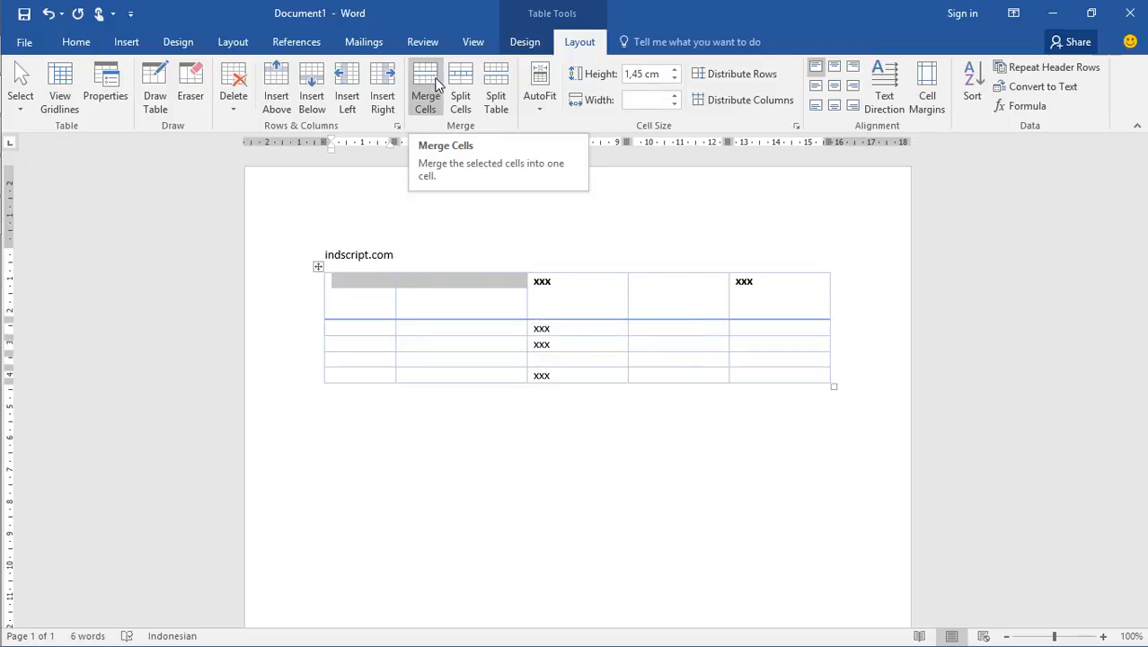
click(428, 83)
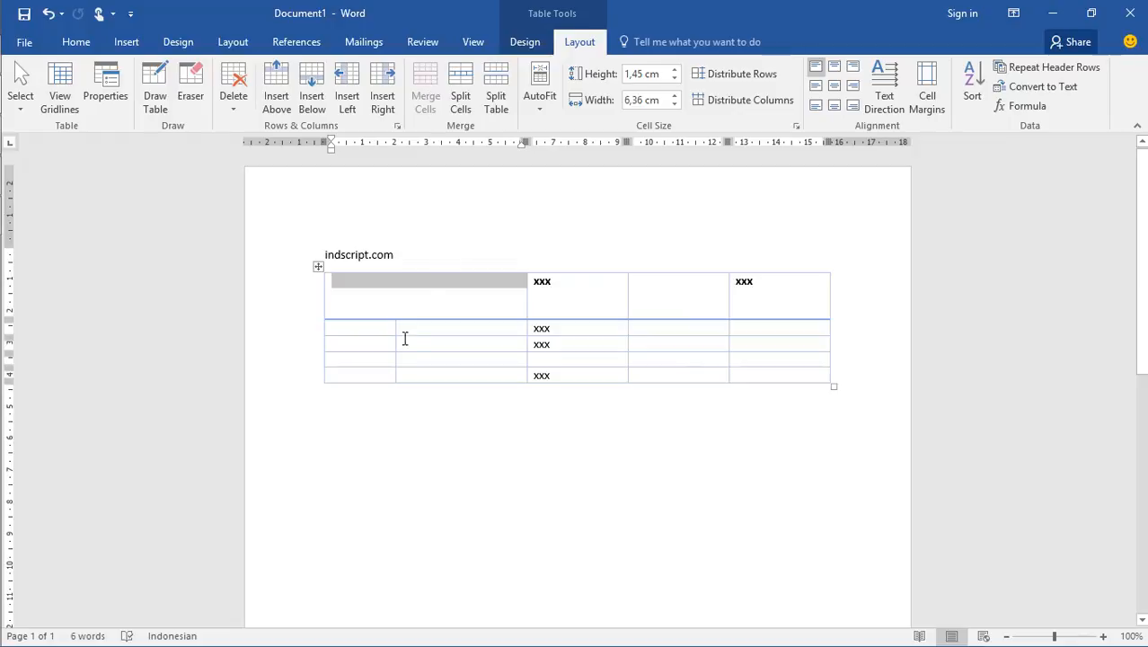
click(418, 310)
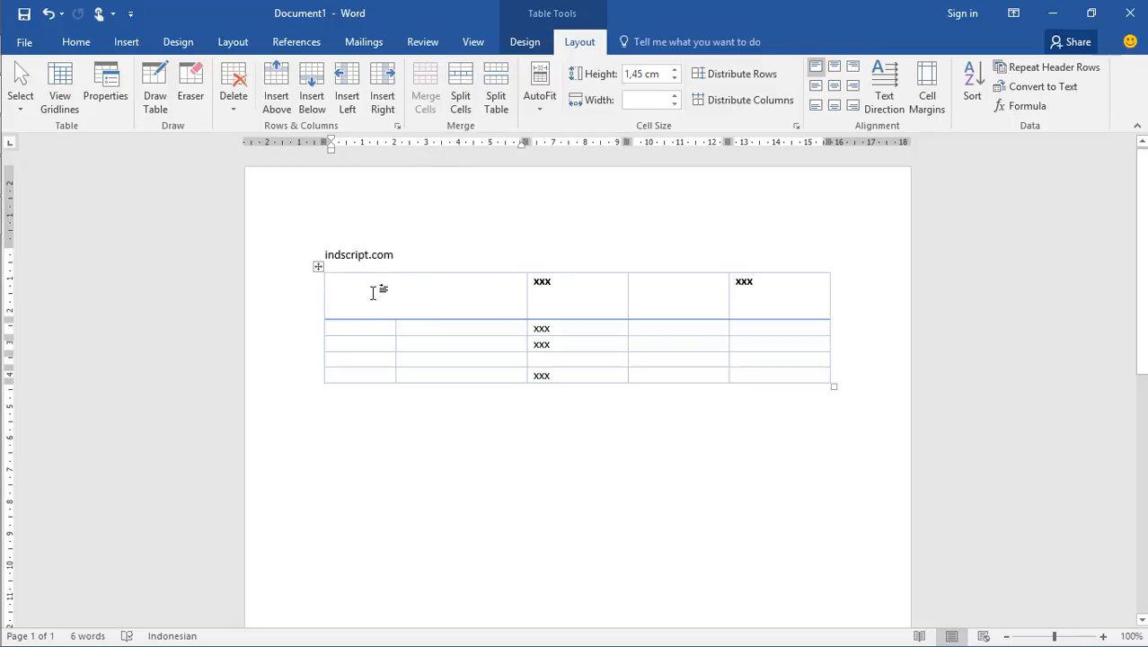
Split the merged cell in the first row into 2 columns and 1 row
click(468, 97)
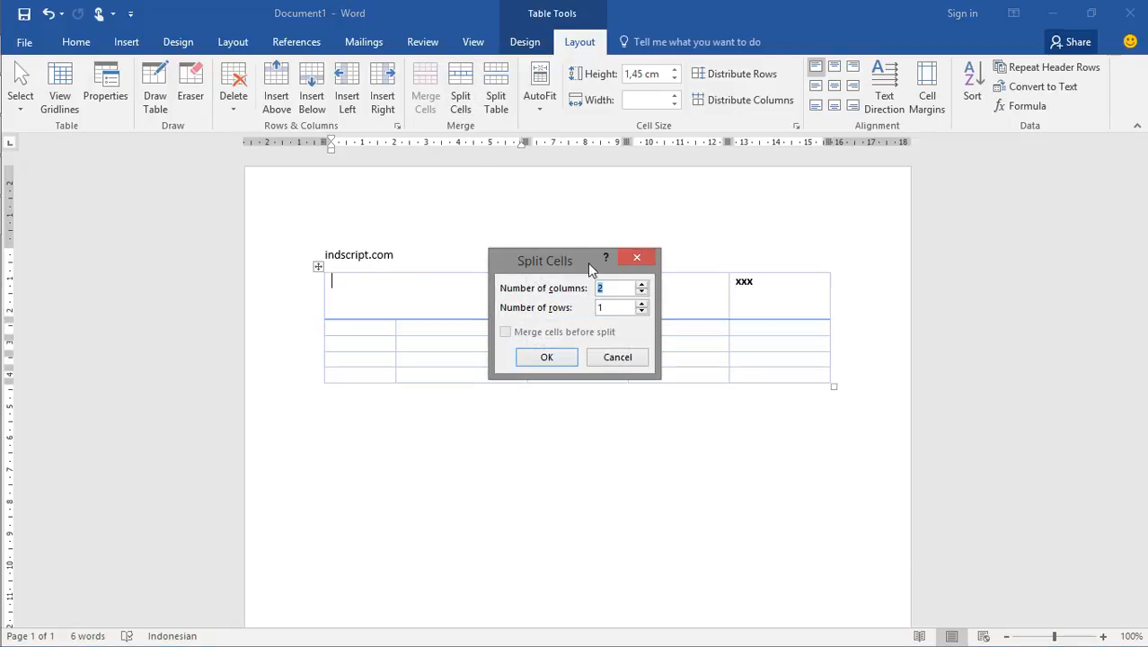
drag(593, 258, 605, 164)
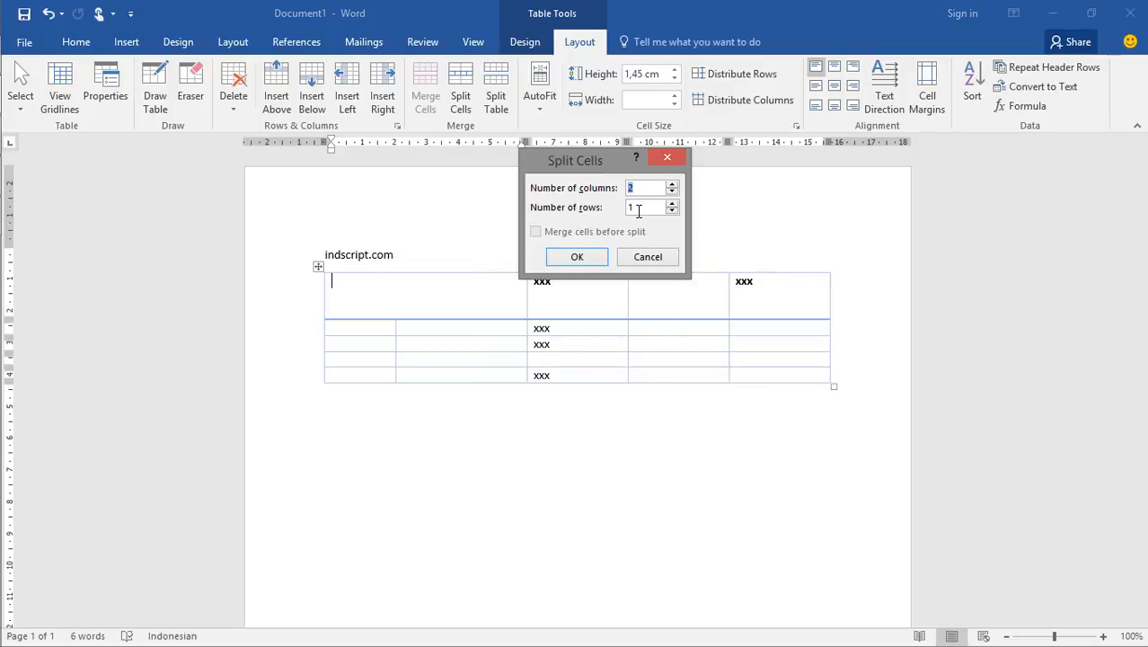
click(633, 187)
drag(630, 207, 643, 206)
click(588, 259)
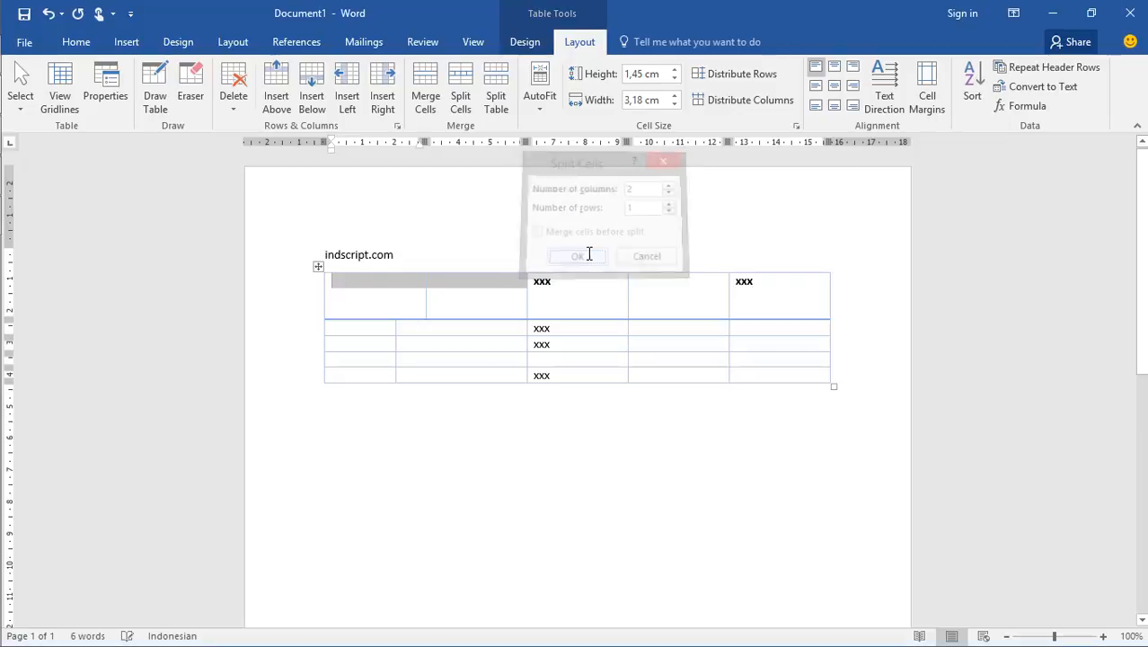
click(492, 310)
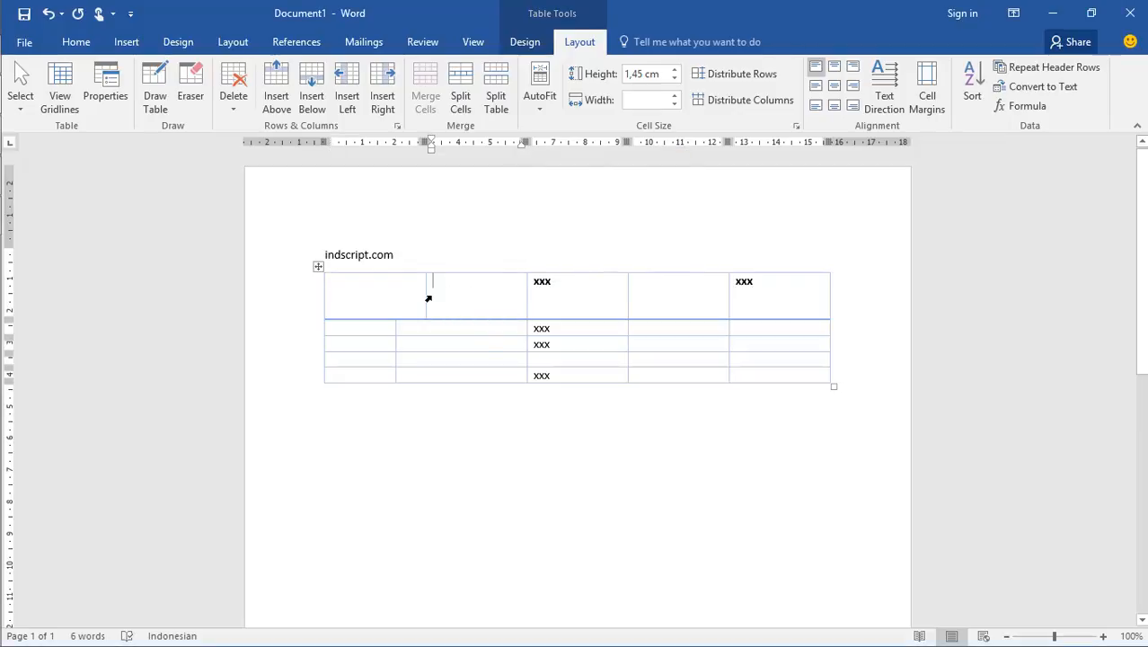
Align the split cells' divider with the column border below and narrow the first column to about 1.99 cm
drag(425, 296, 396, 298)
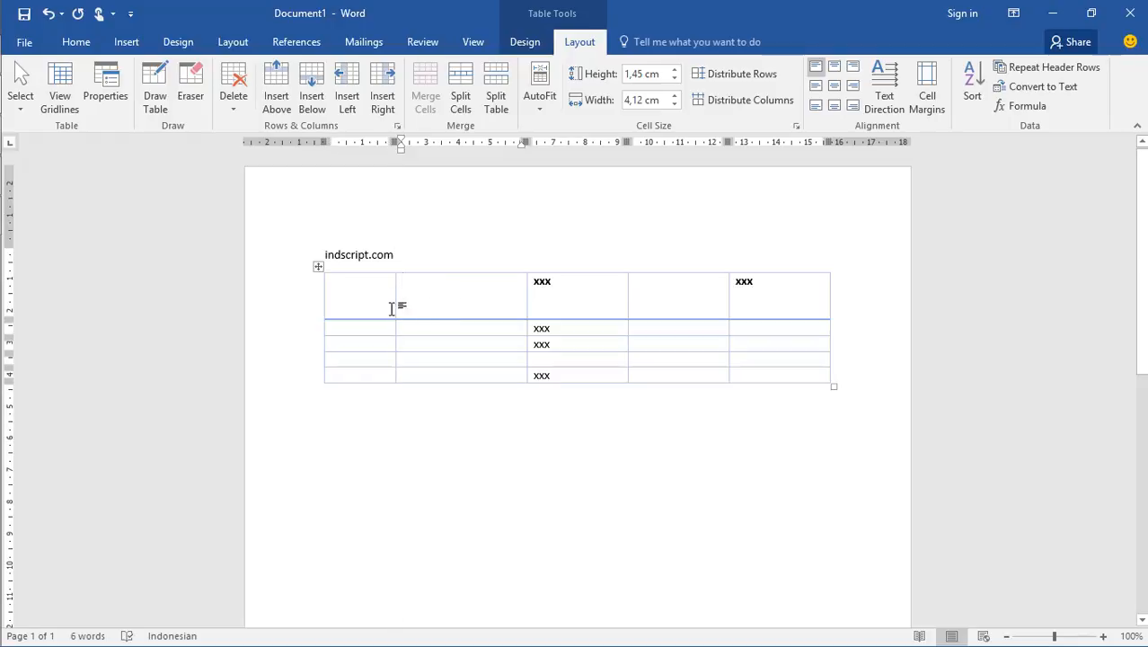
click(393, 306)
click(380, 300)
mouse_move(395, 302)
mouse_down()
mouse_move(411, 301)
mouse_move(387, 300)
mouse_up()
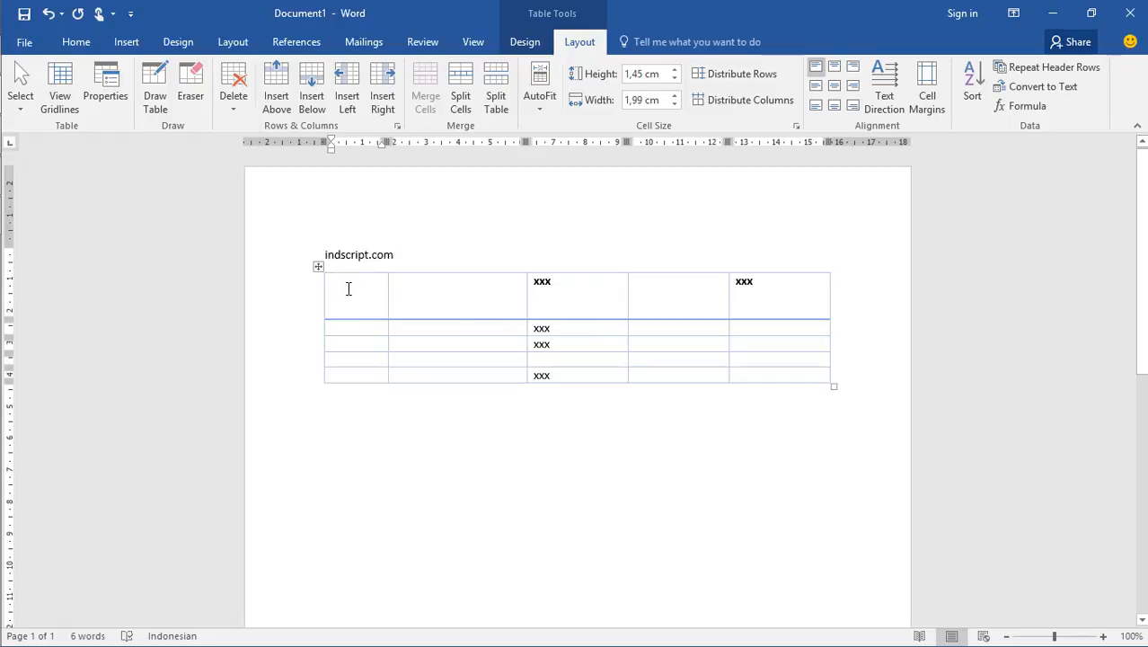
Set the height and width of all the table's cells to 1 cm
mouse_move(332, 283)
mouse_down()
mouse_move(823, 302)
mouse_move(821, 376)
mouse_move(795, 348)
mouse_up()
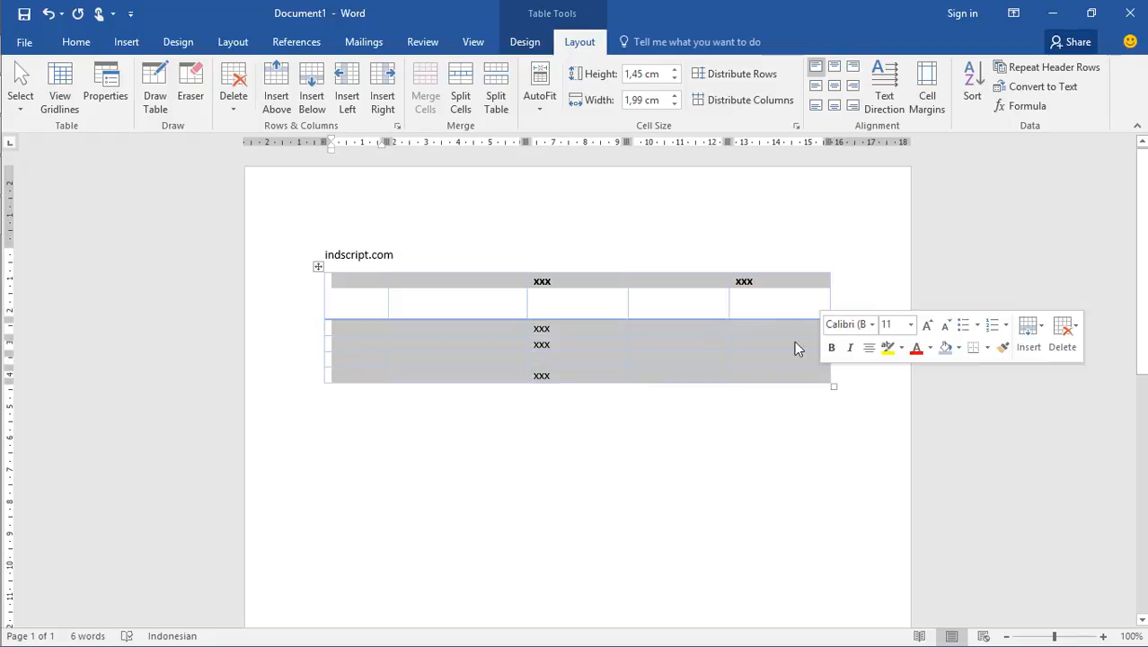
click(659, 72)
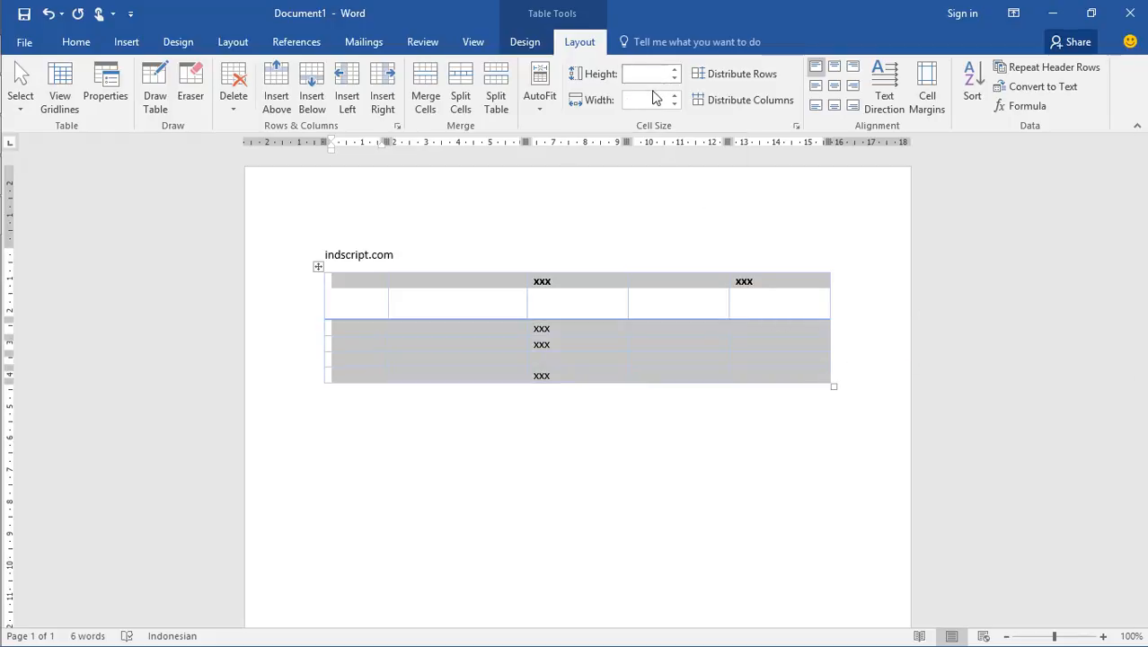
text(1)
click(654, 100)
text(1)
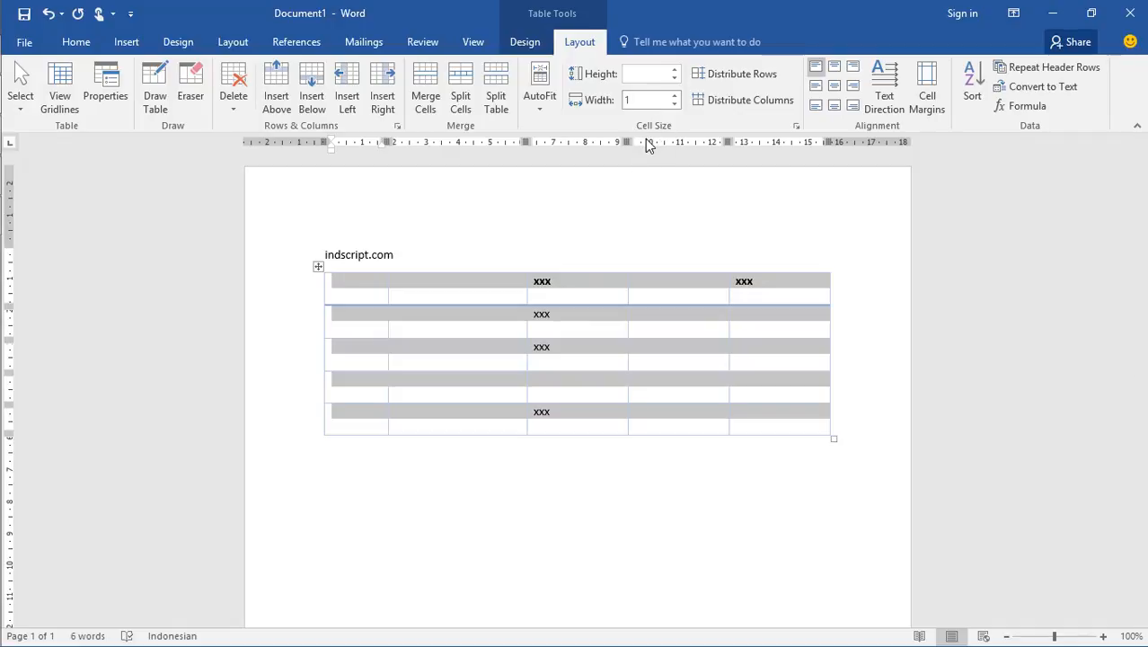
click(668, 252)
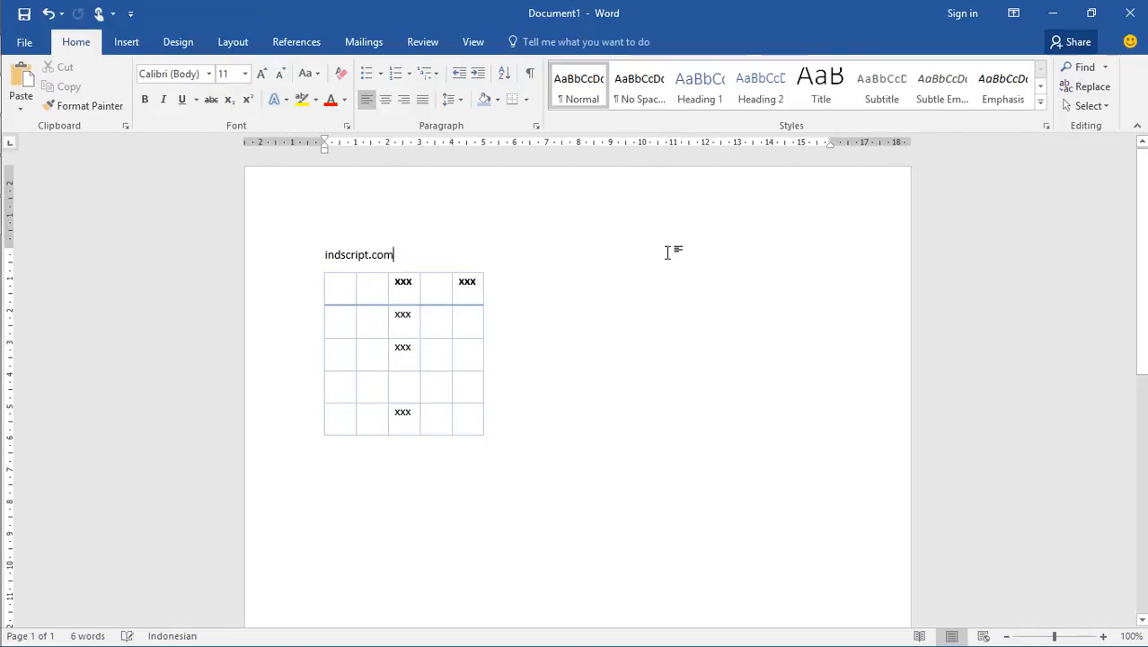
click(427, 300)
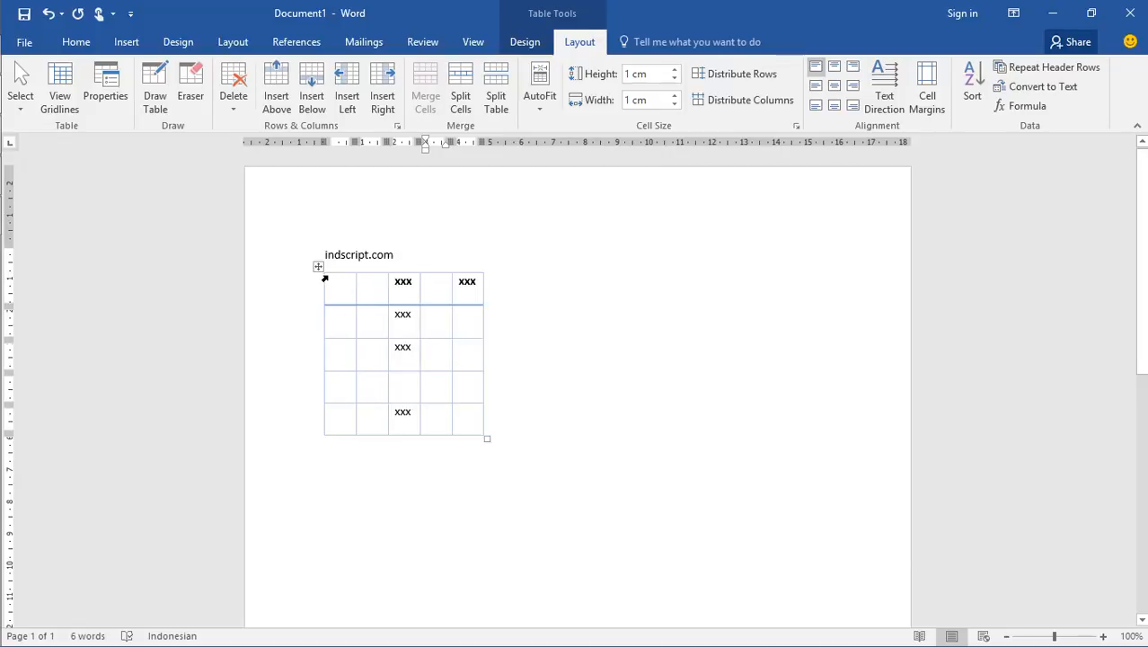
Set the width of all the table's columns to 2 cm
drag(340, 285, 462, 405)
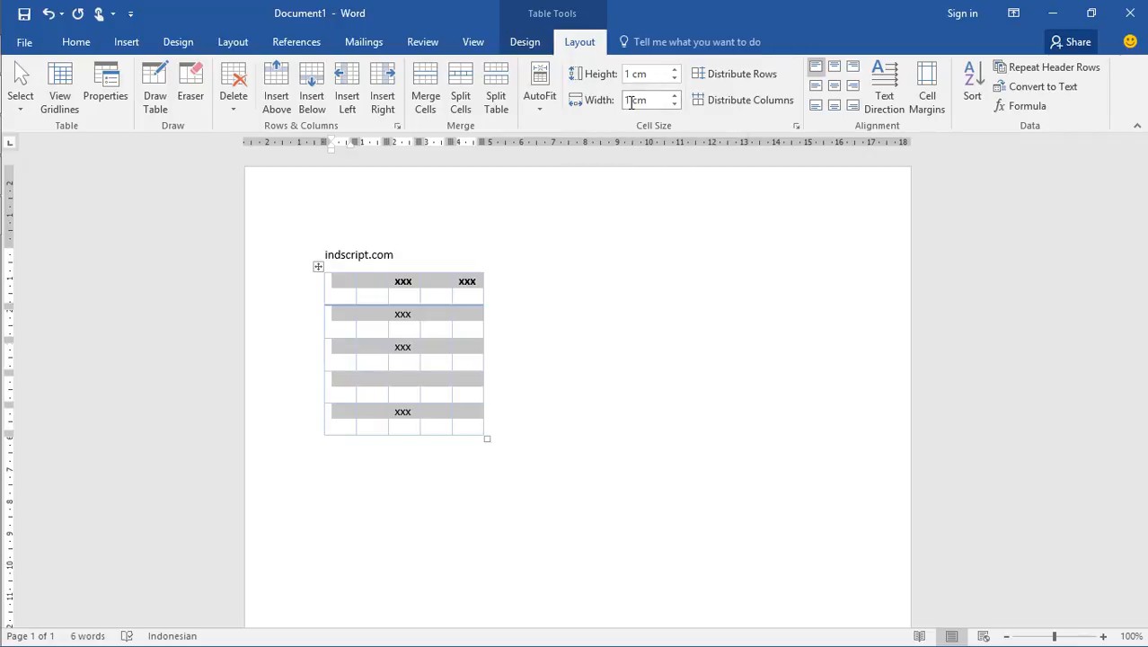
click(630, 100)
text(2 cm)
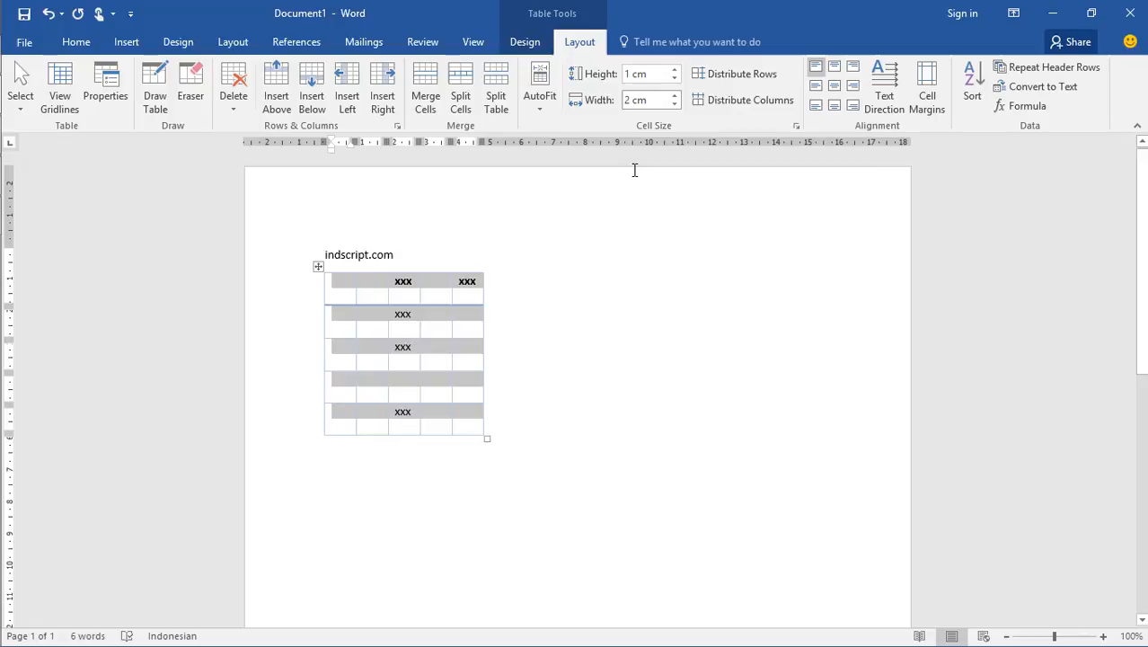
key(Return)
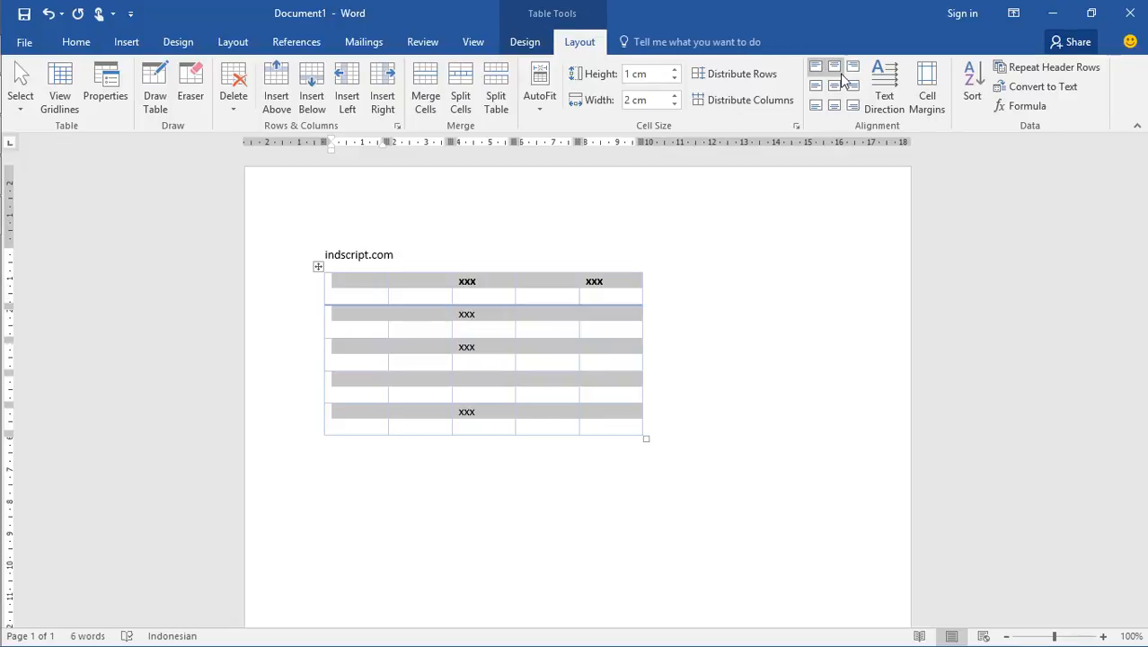
Try top and bottom centre alignment on the first row's third cell, and finish with its text centred both ways
click(483, 286)
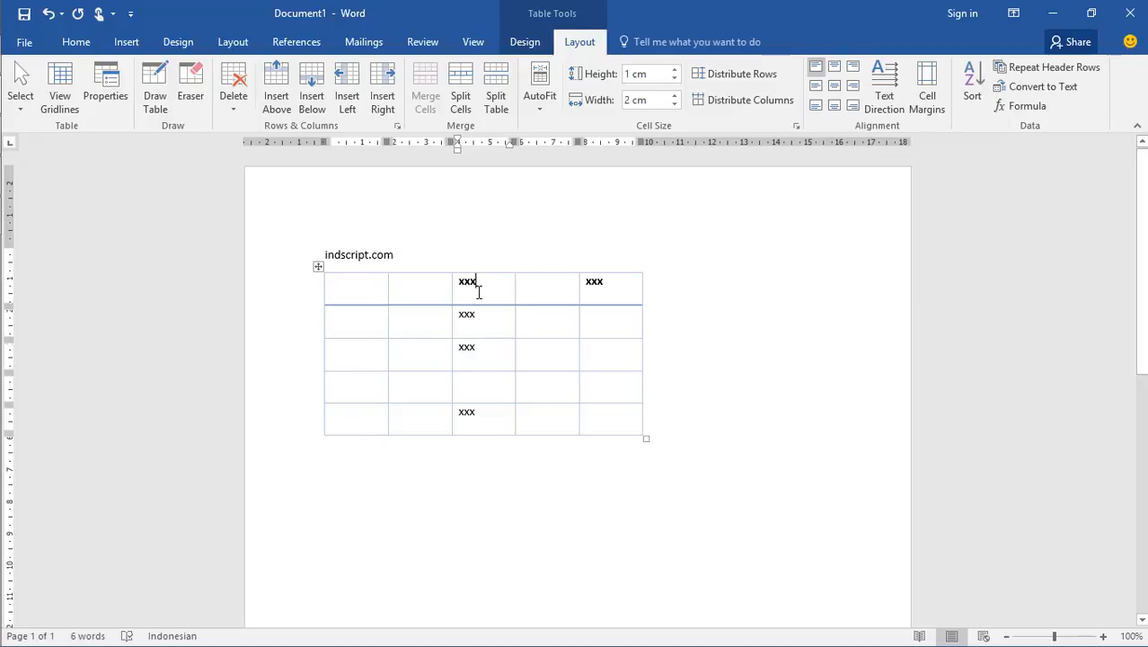
click(835, 89)
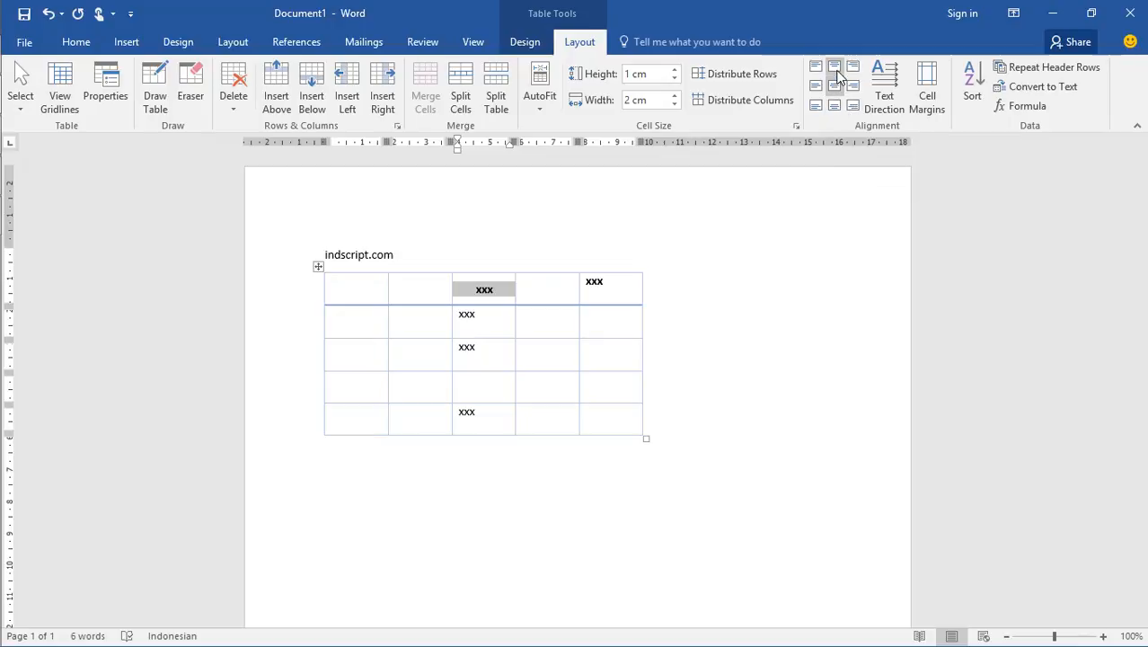
click(834, 68)
click(835, 106)
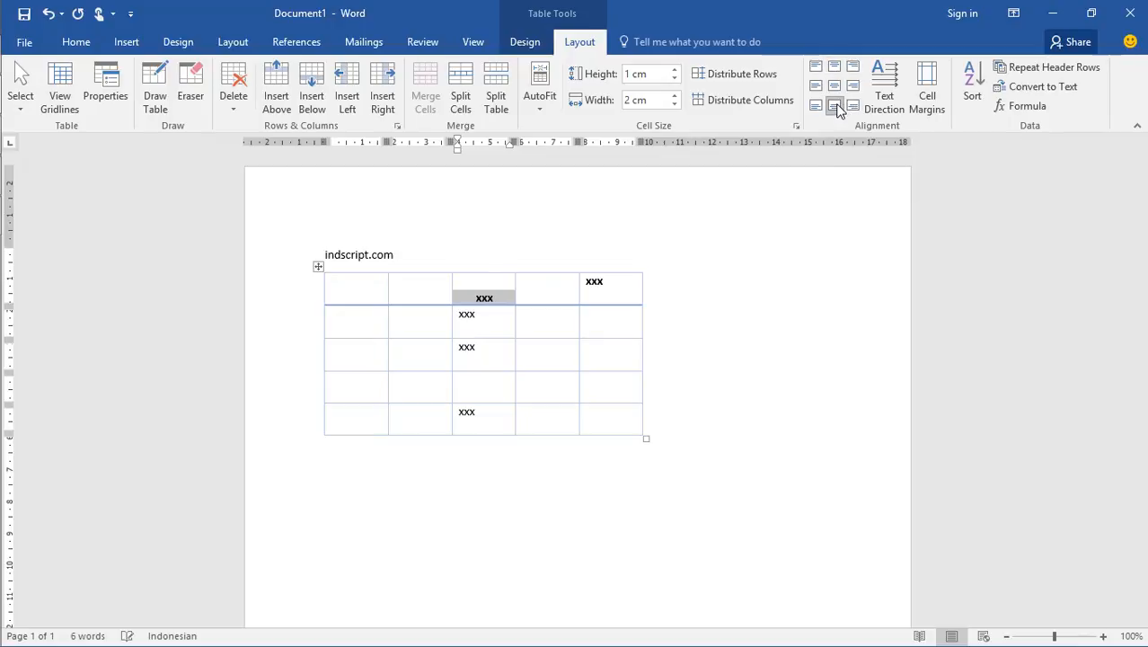
click(836, 87)
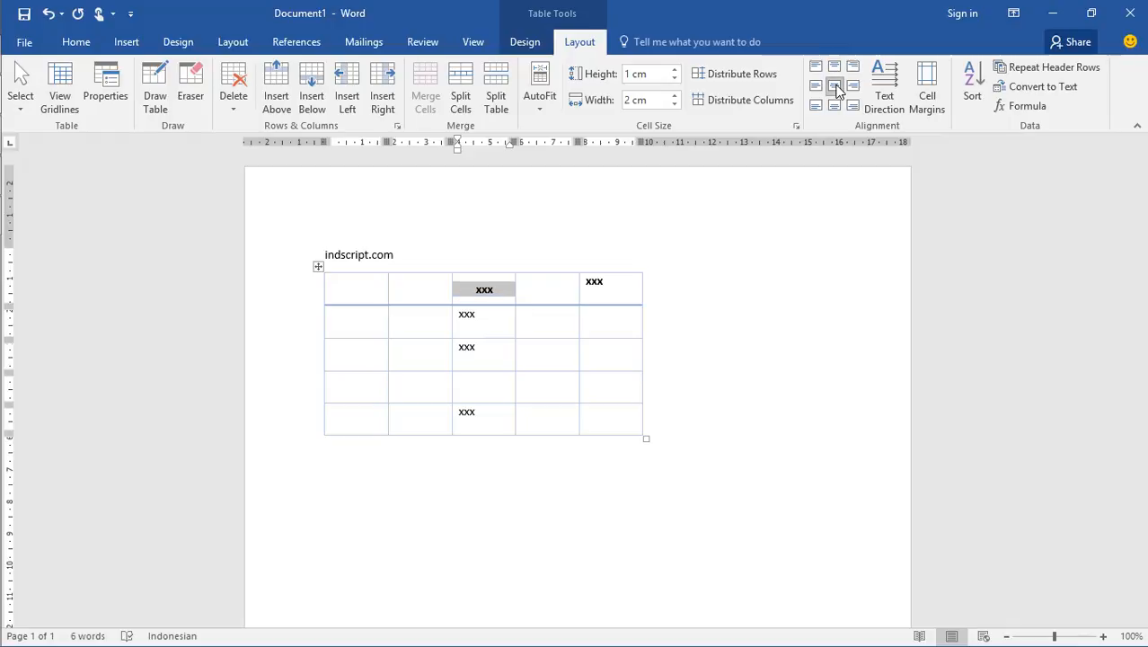
click(561, 289)
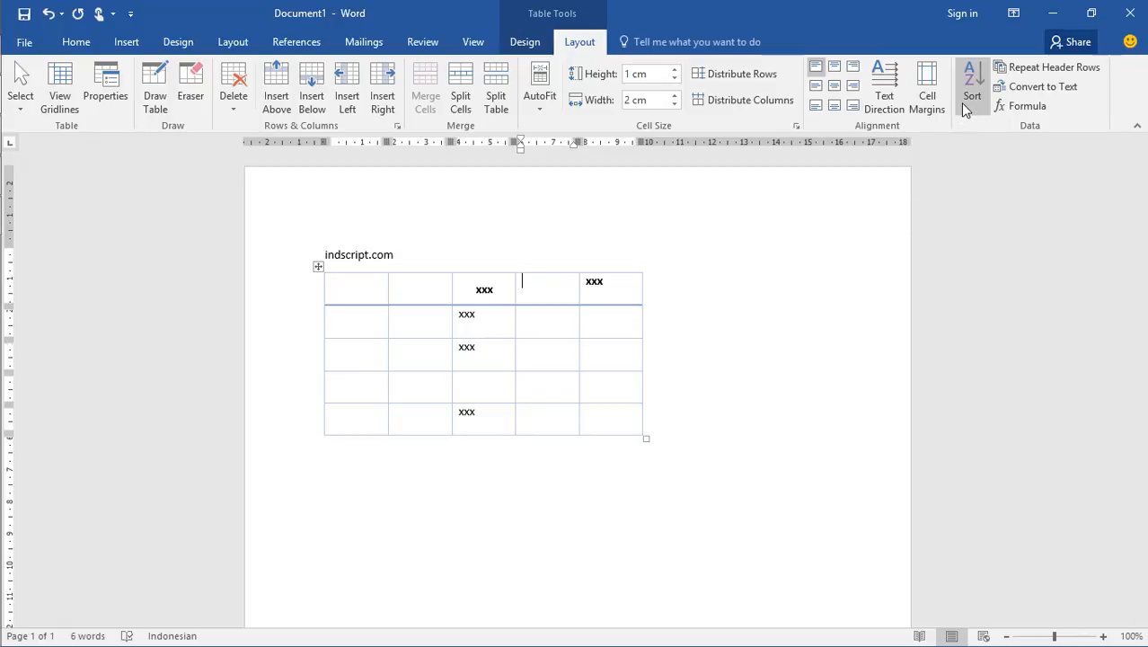
Left-align the text in the first row's third cell while keeping it vertically centred
click(492, 290)
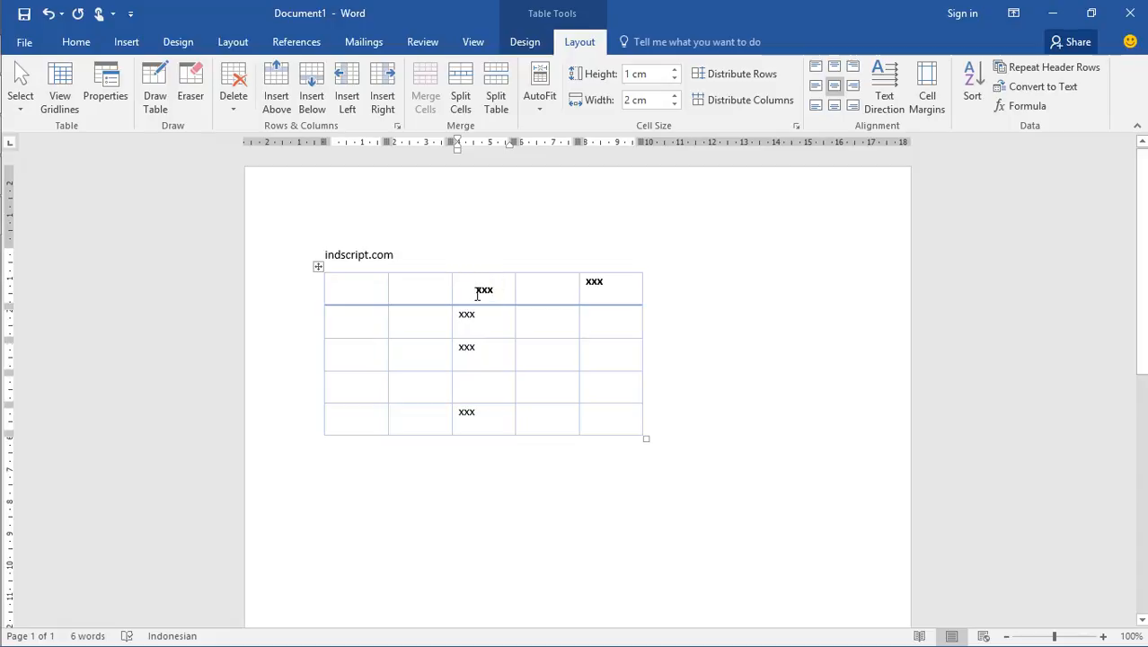
click(478, 290)
key(Left)
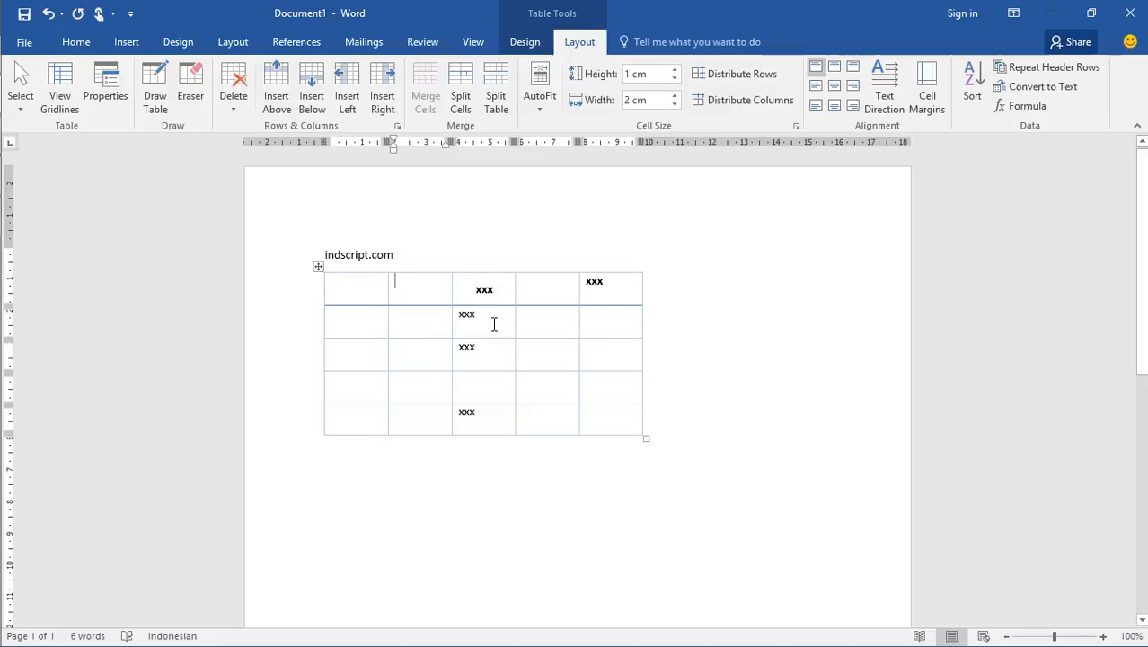
key(Right)
key(ctrl+l)
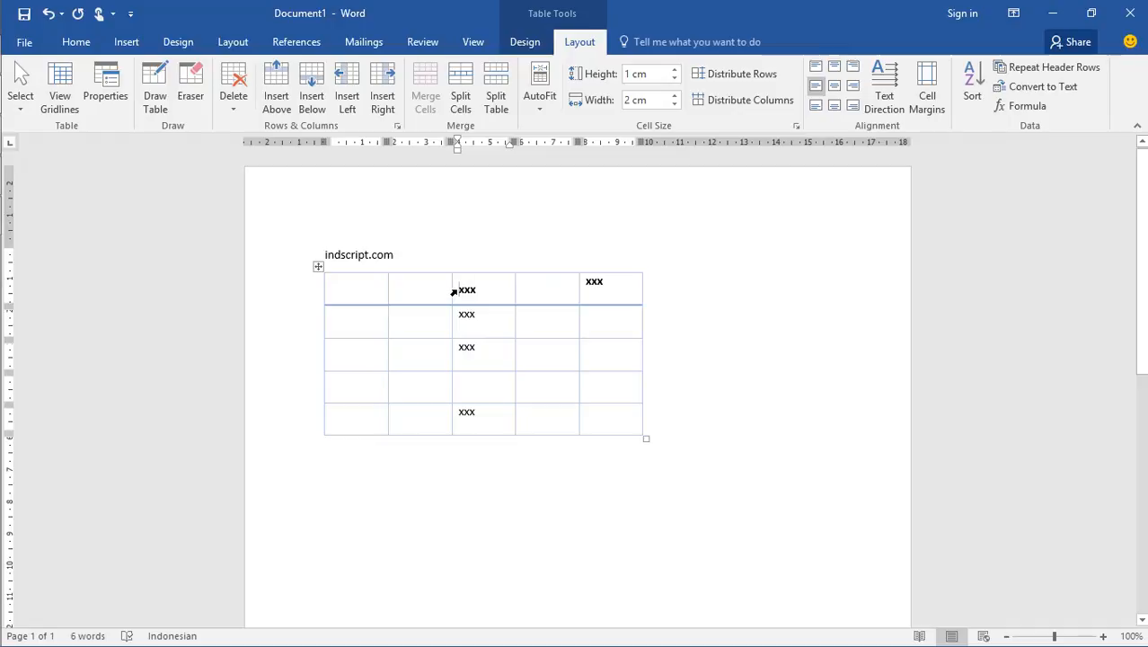
Set the table's default left cell margin to 1 cm
click(927, 106)
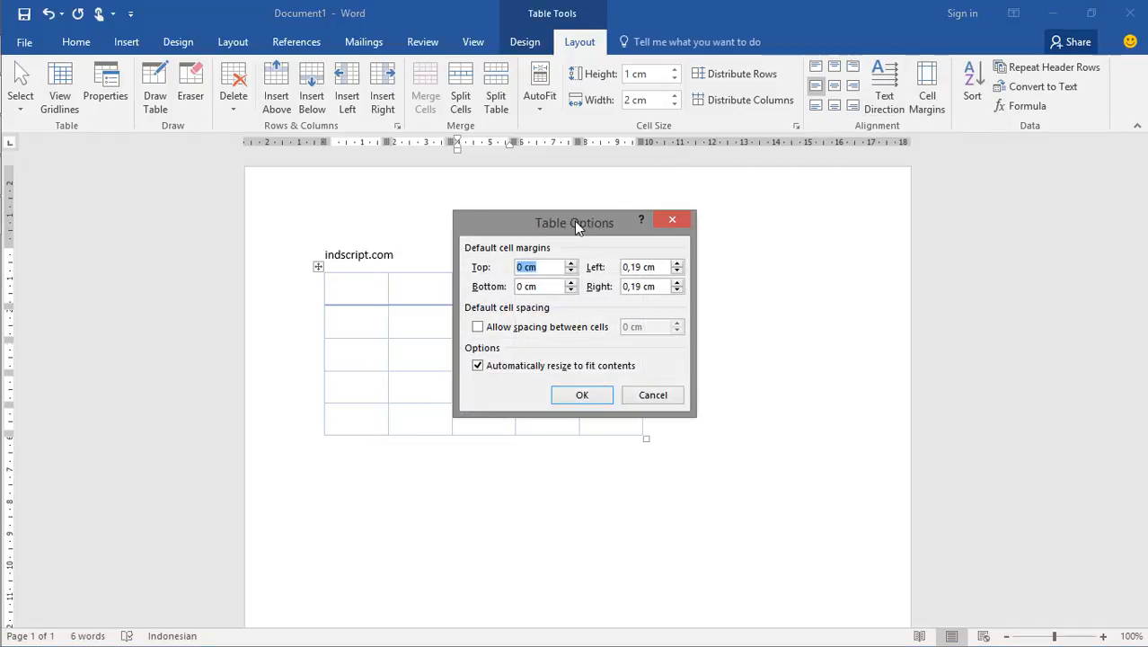
drag(574, 221, 775, 229)
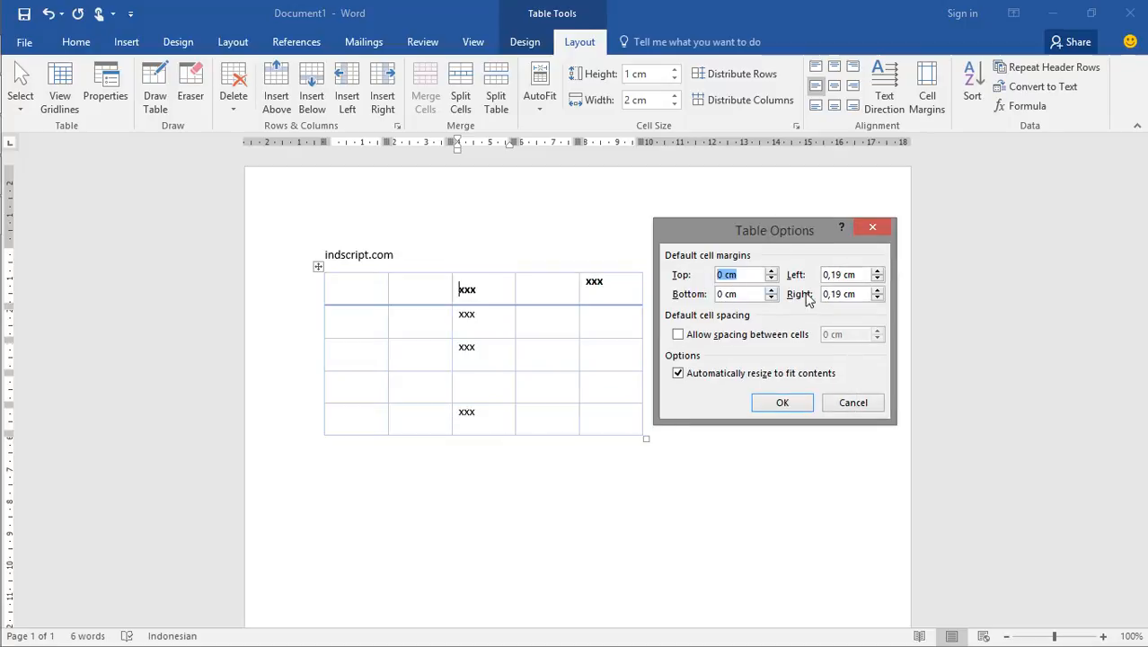
click(840, 275)
key(BackSpace)
key(BackSpace)
key(BackSpace)
key(BackSpace)
text(1)
click(786, 404)
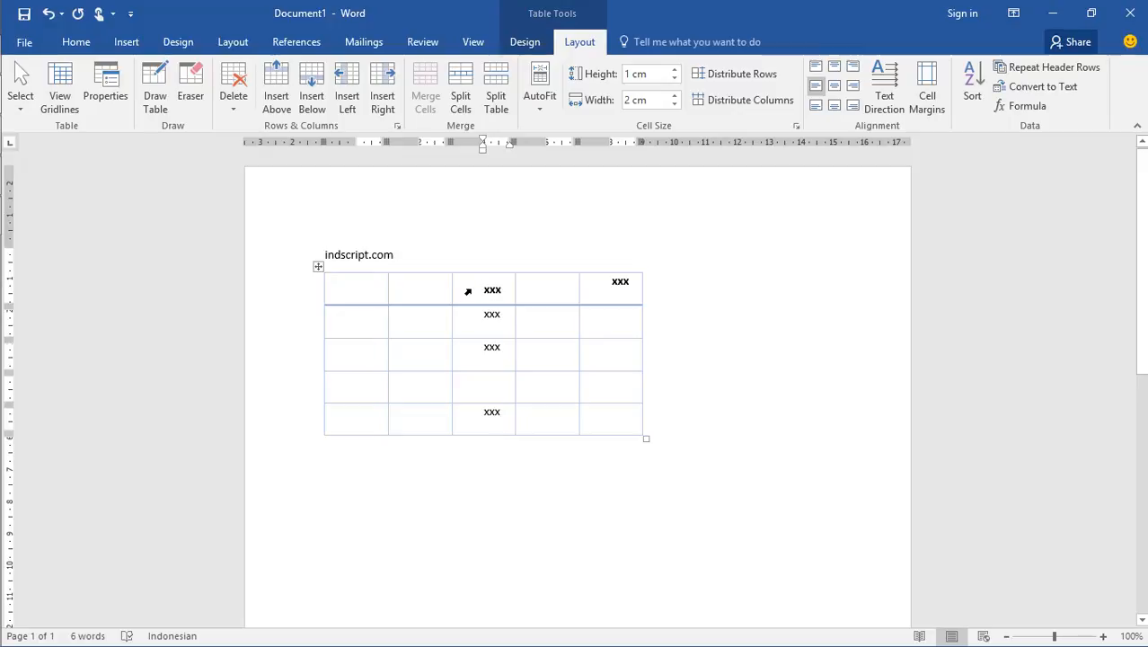
click(467, 291)
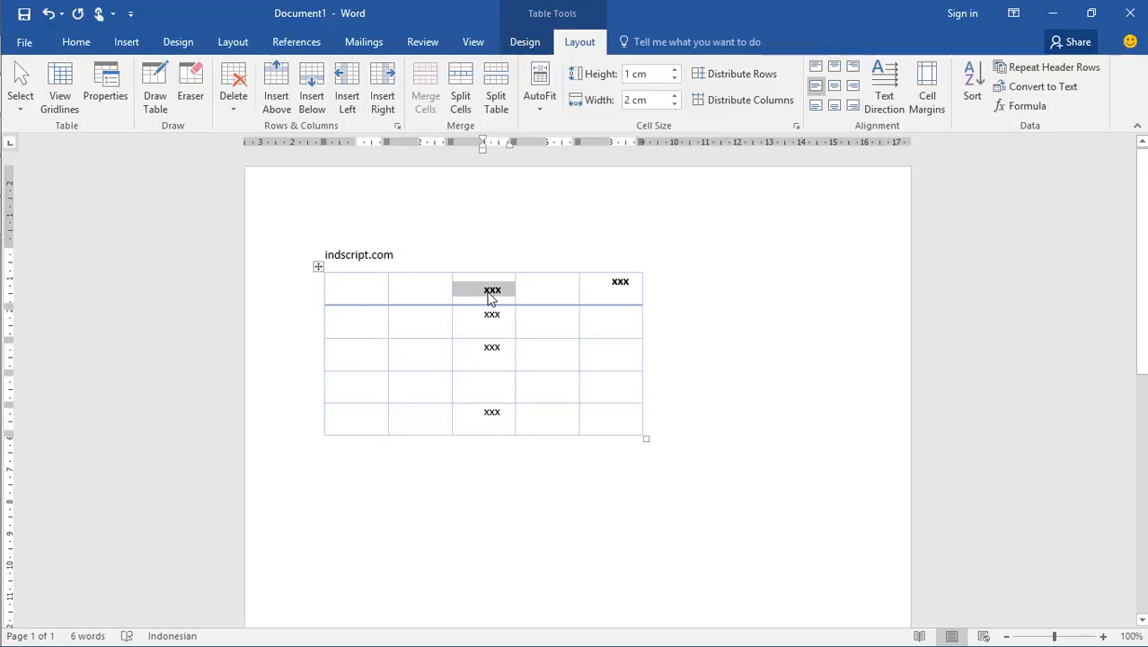
click(490, 289)
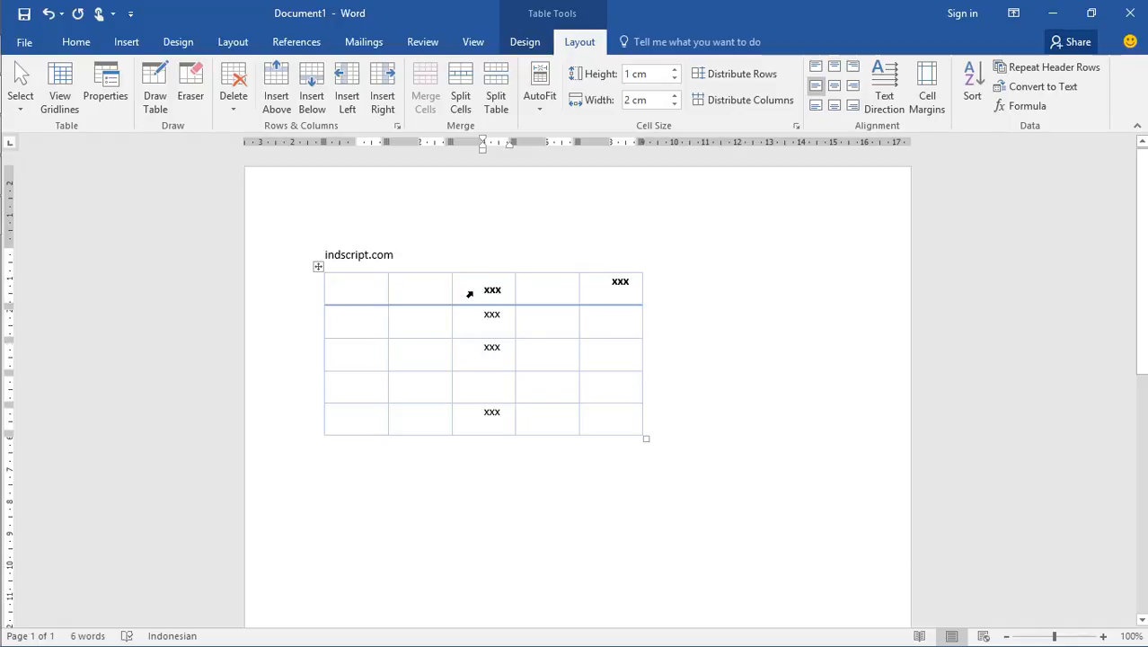
Restore the table's default left cell margin to 0,19 cm
click(925, 99)
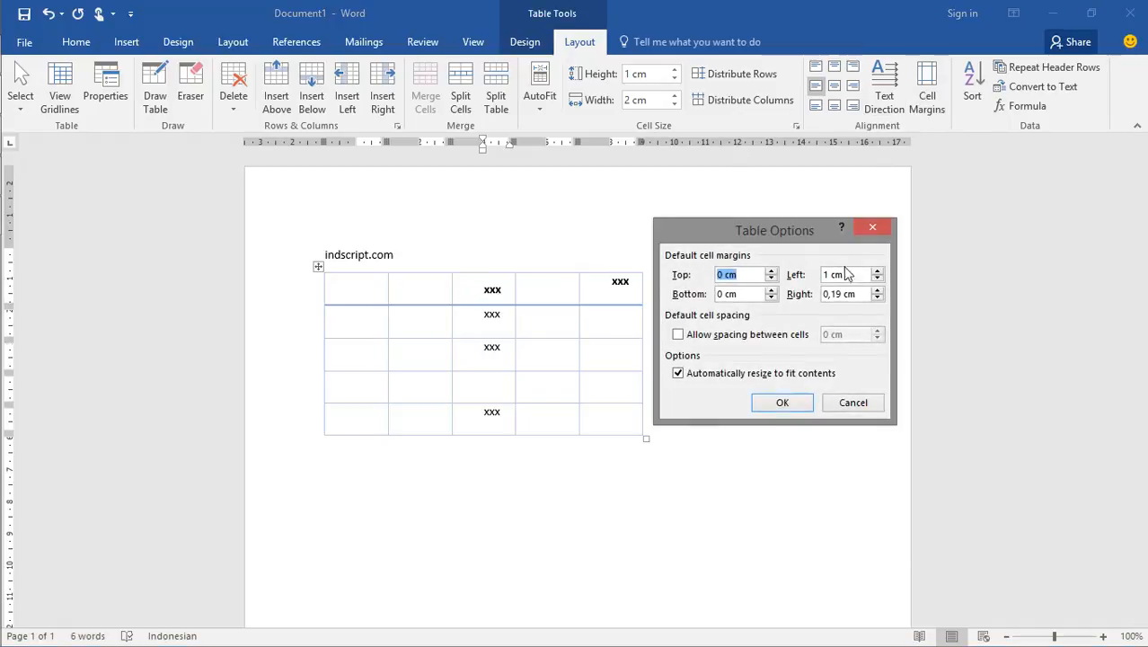
double_click(826, 274)
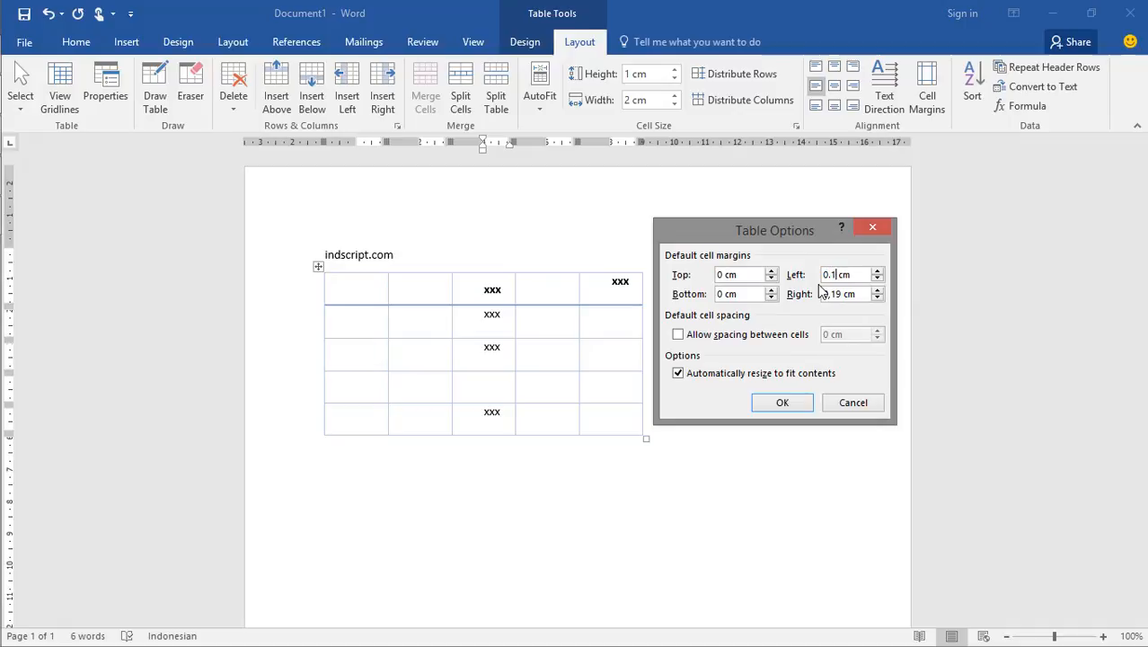
click(795, 403)
click(582, 379)
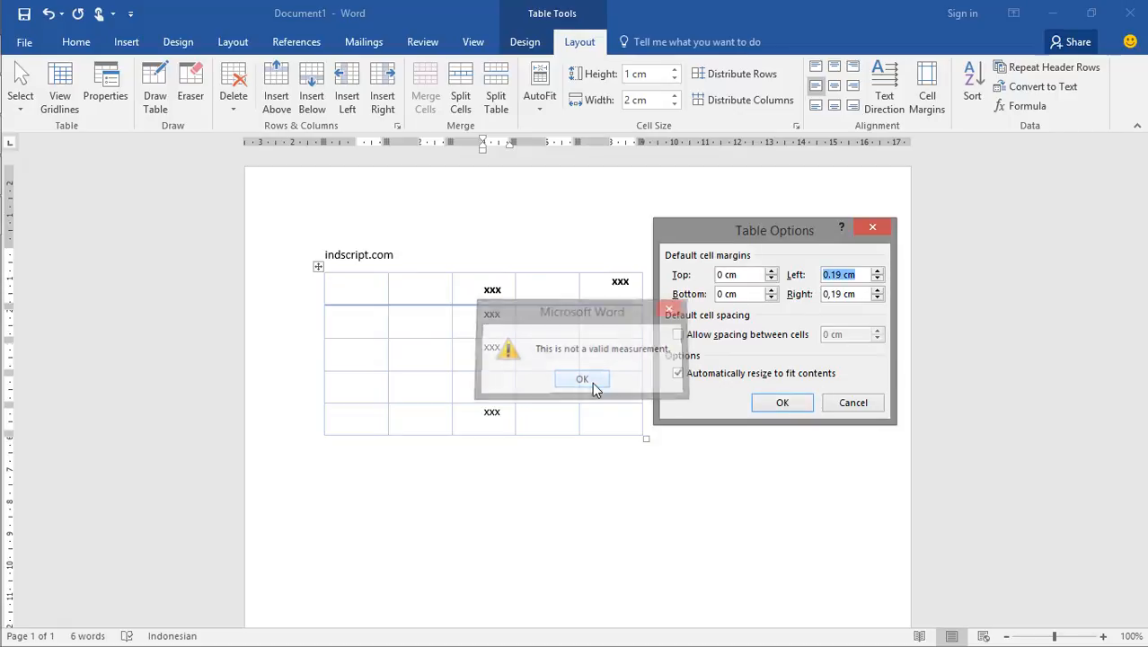
click(833, 276)
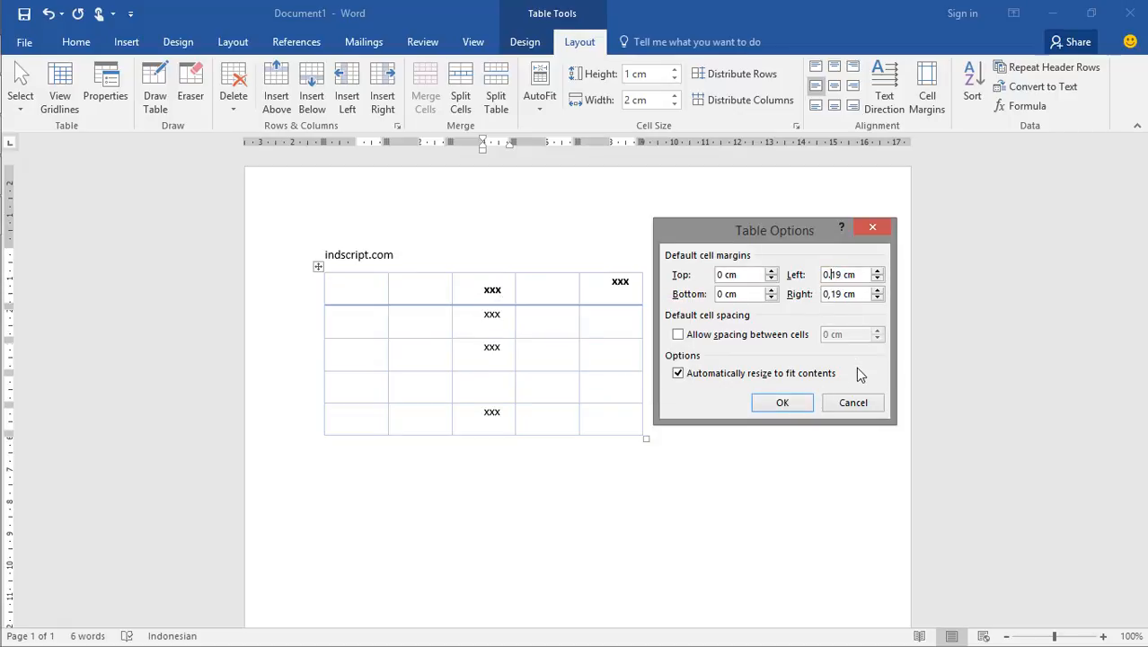
key(BackSpace)
text(,)
click(775, 404)
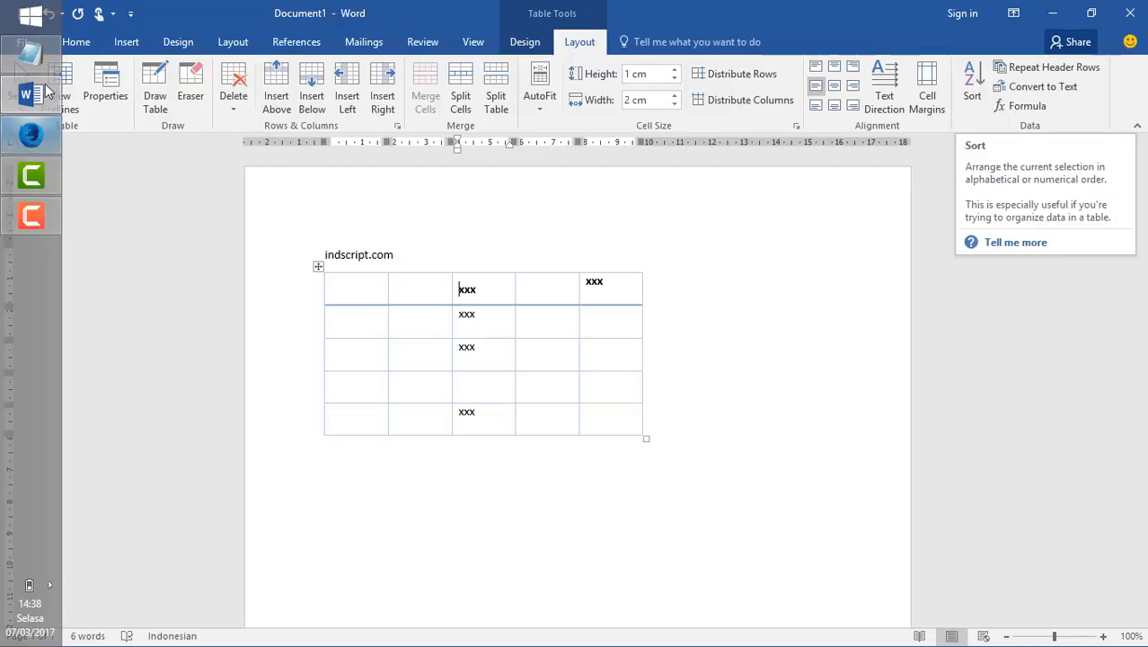
click(76, 42)
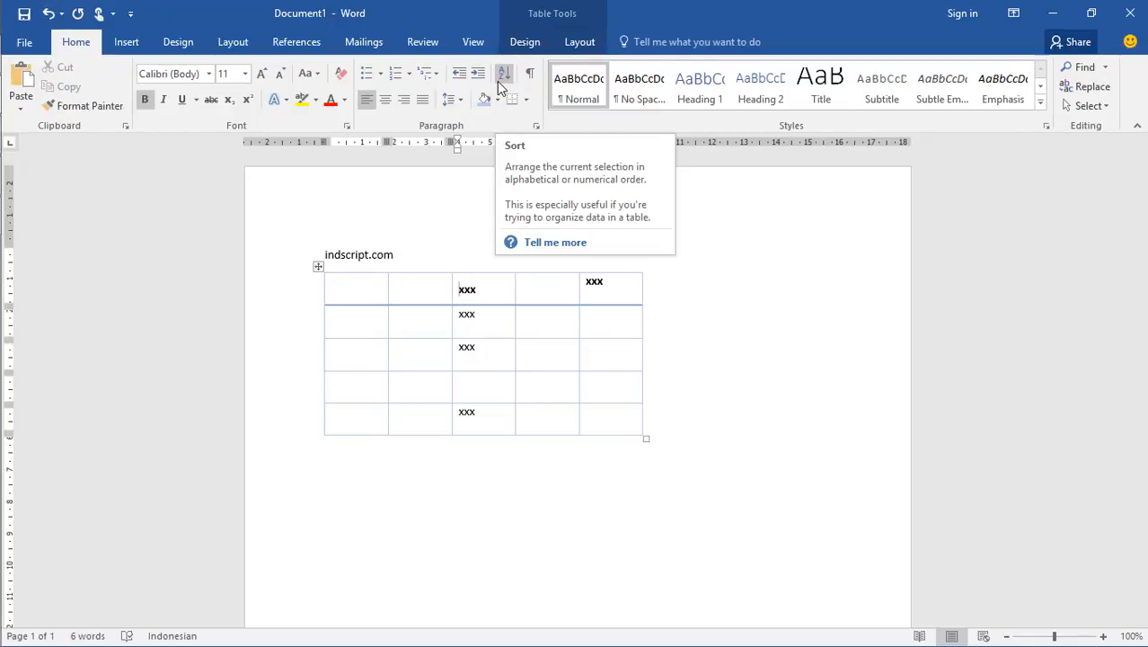
click(590, 42)
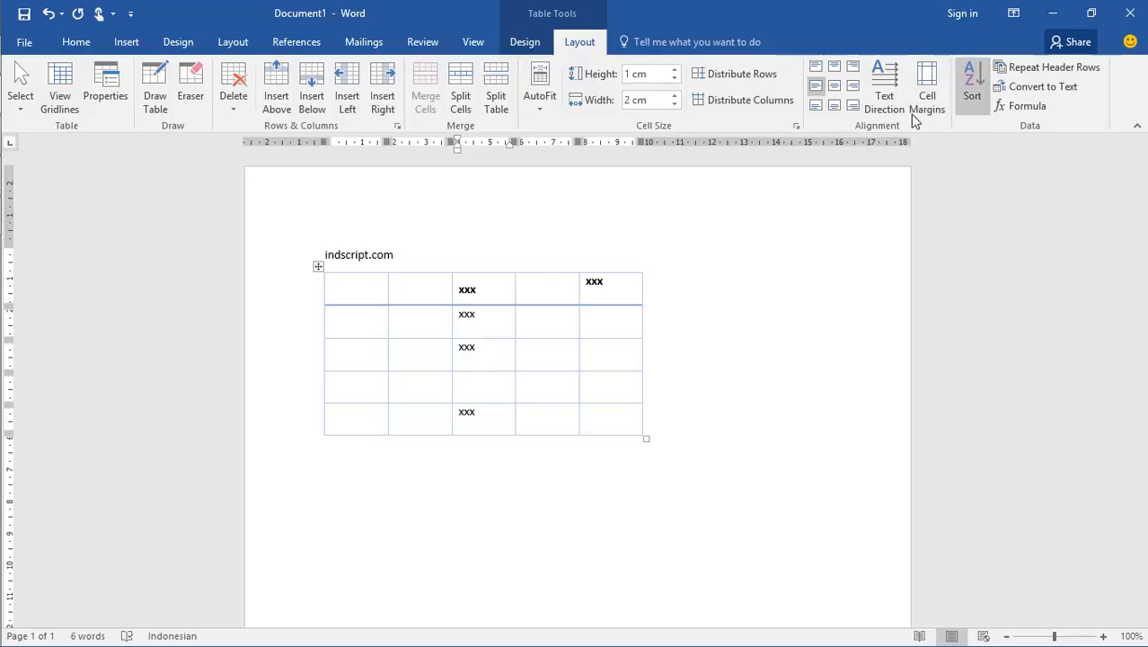
Fill the first column below the header row with 12, 222, 3 and 45, one number per row
click(347, 320)
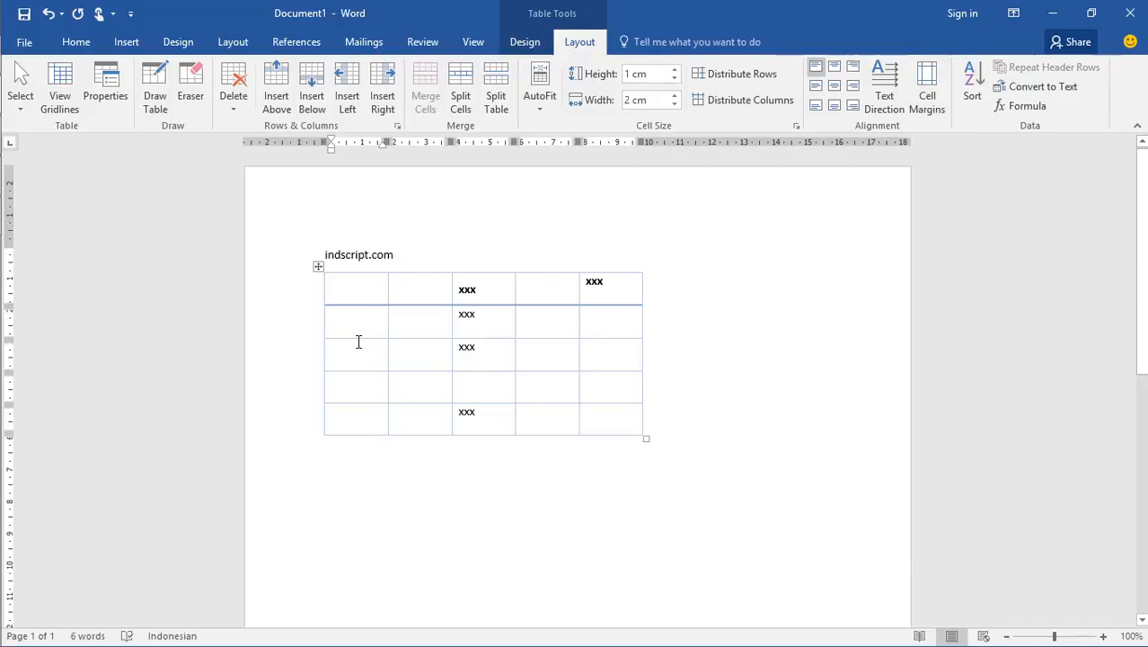
text(12 )
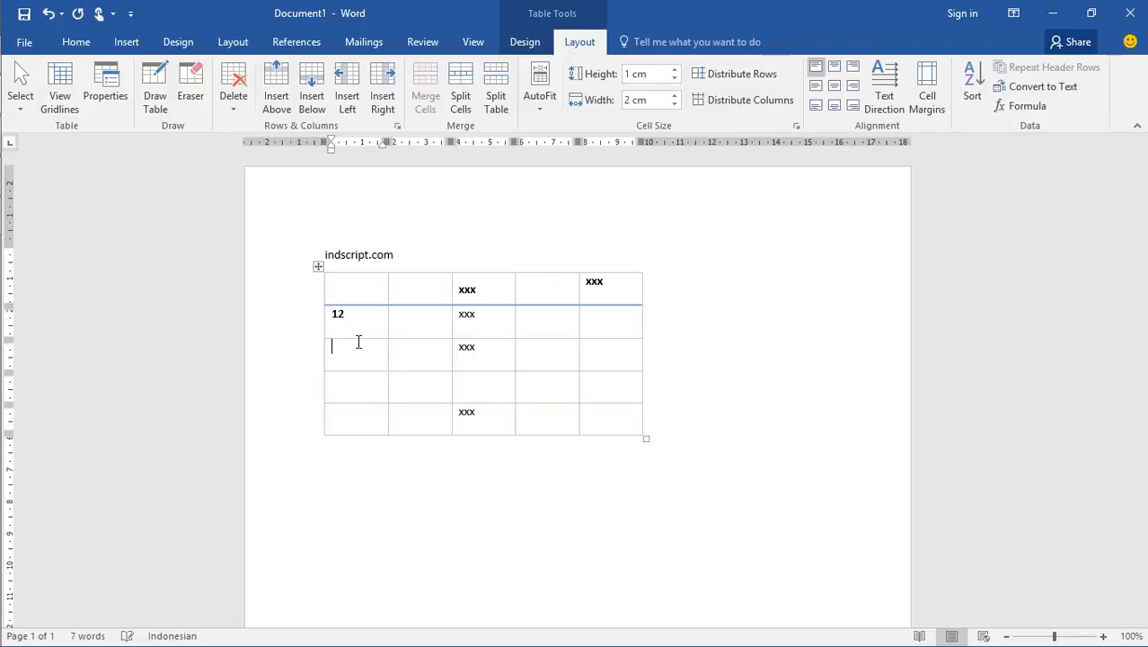
text(222 3 45)
key(Down)
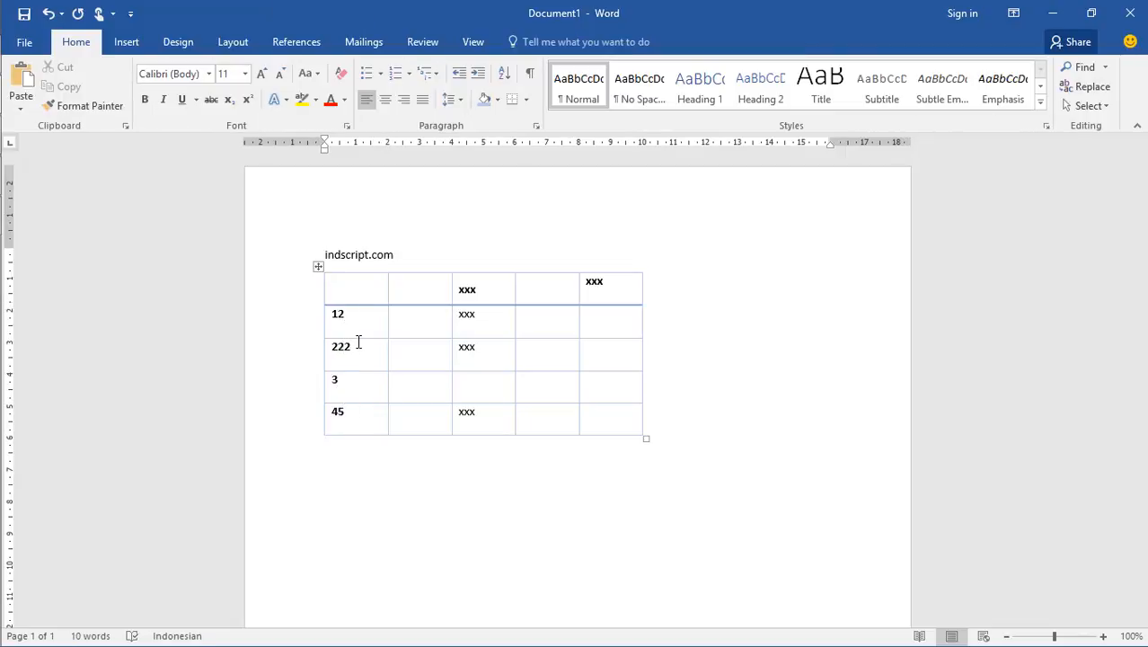
Sort the rows below the header by Column 1 as Number in ascending order
drag(356, 418, 347, 328)
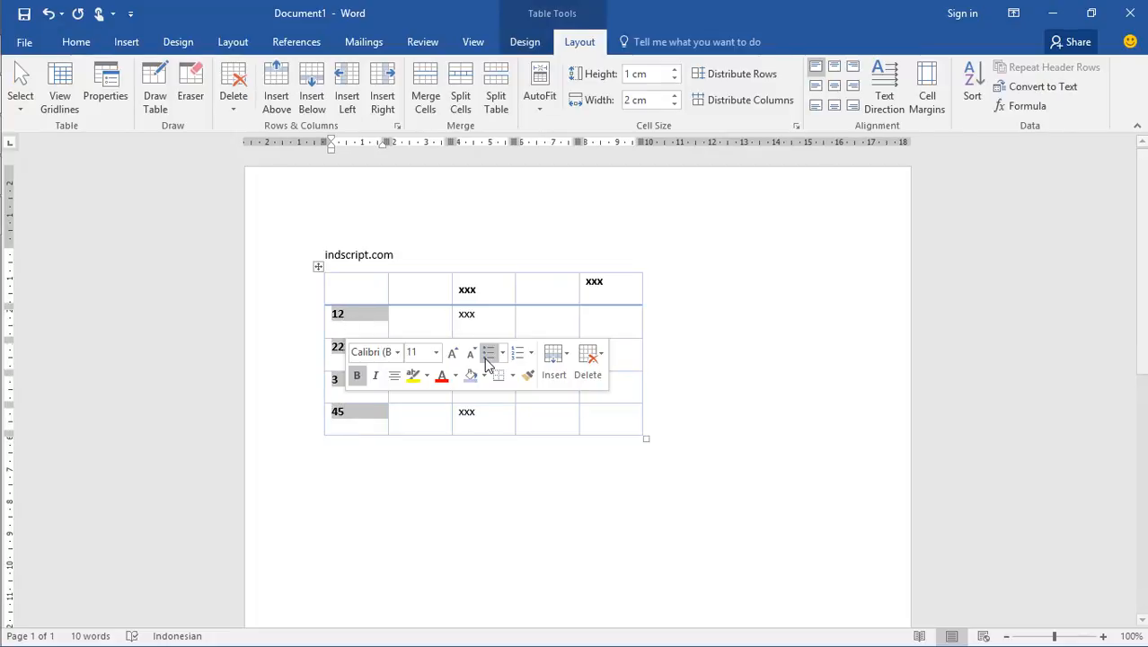
click(973, 83)
drag(716, 180, 952, 121)
click(945, 164)
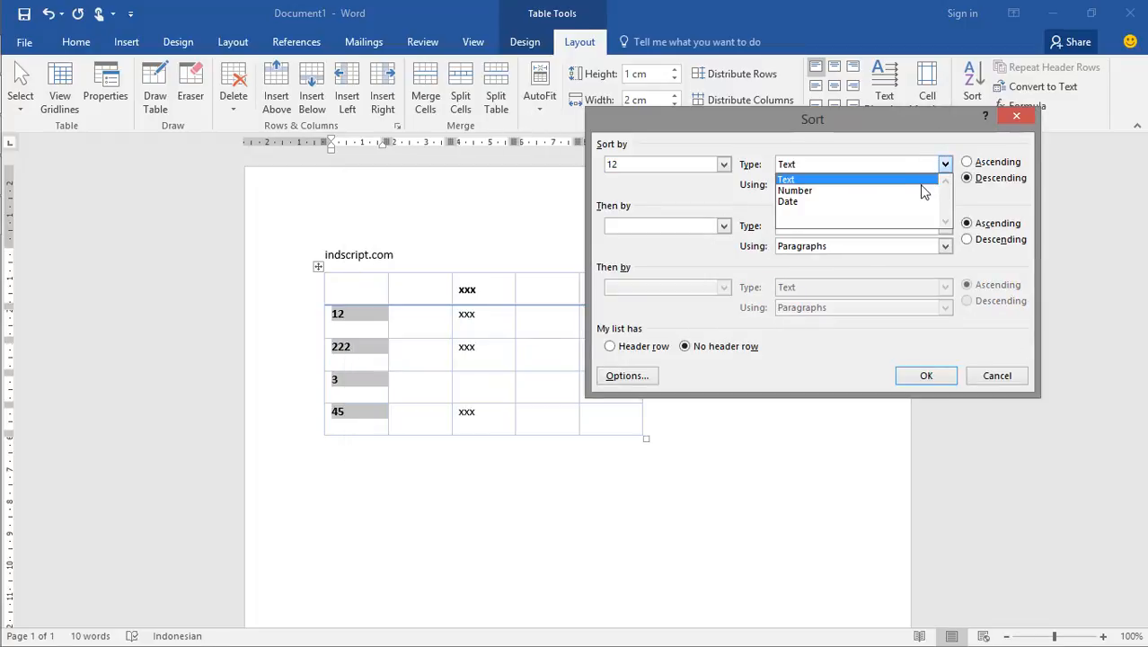
click(923, 193)
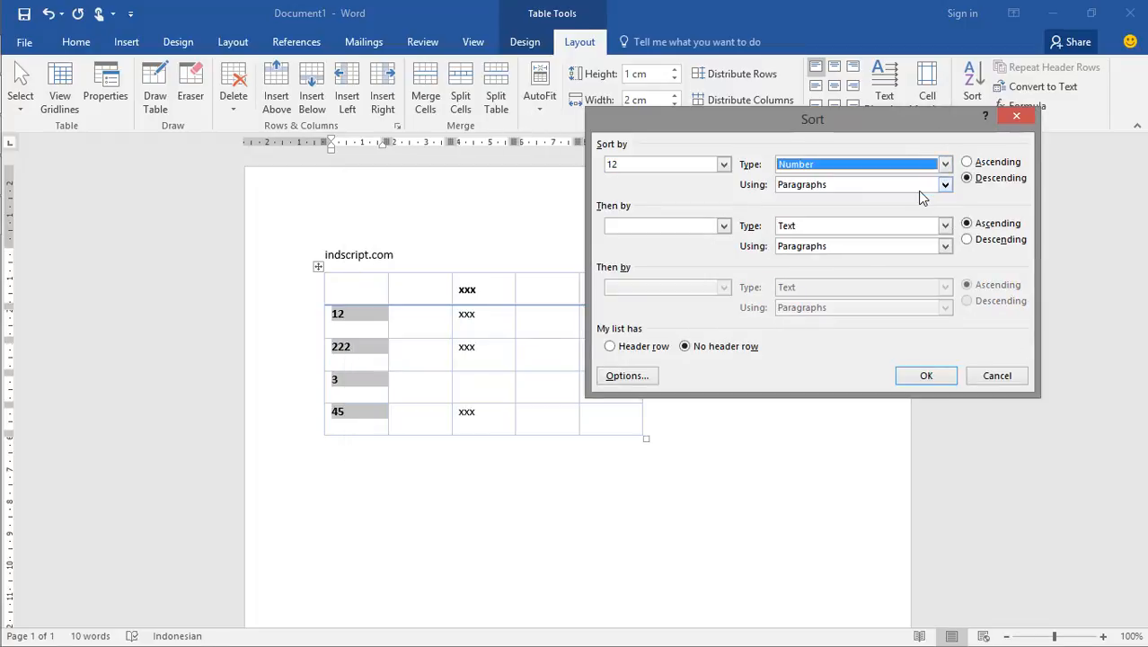
click(725, 164)
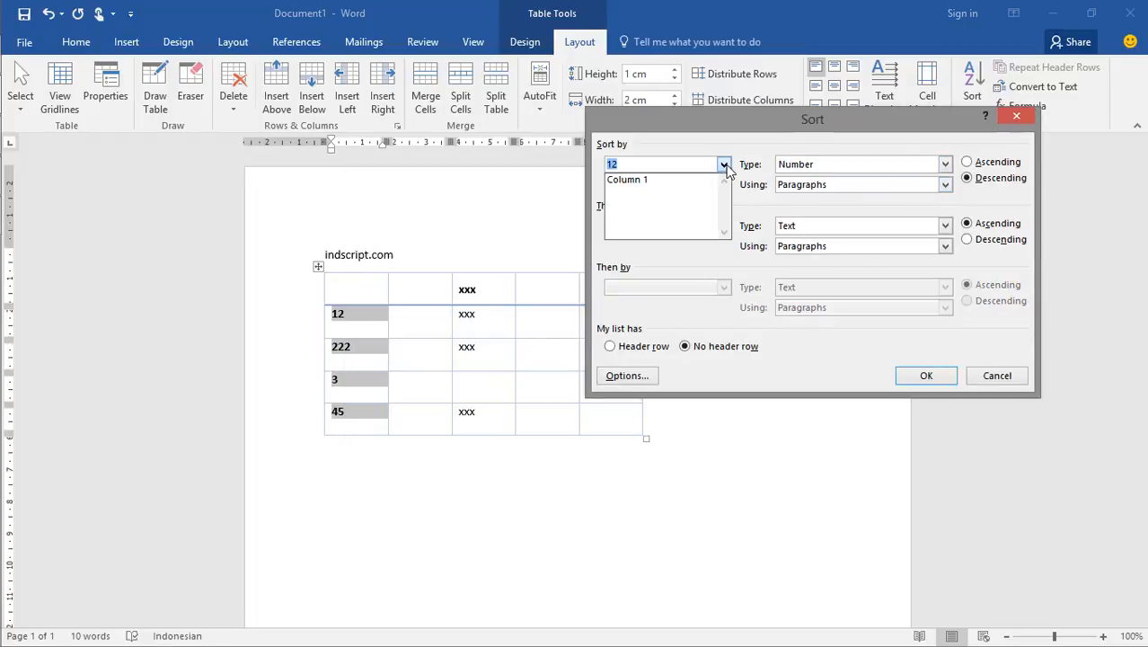
click(632, 181)
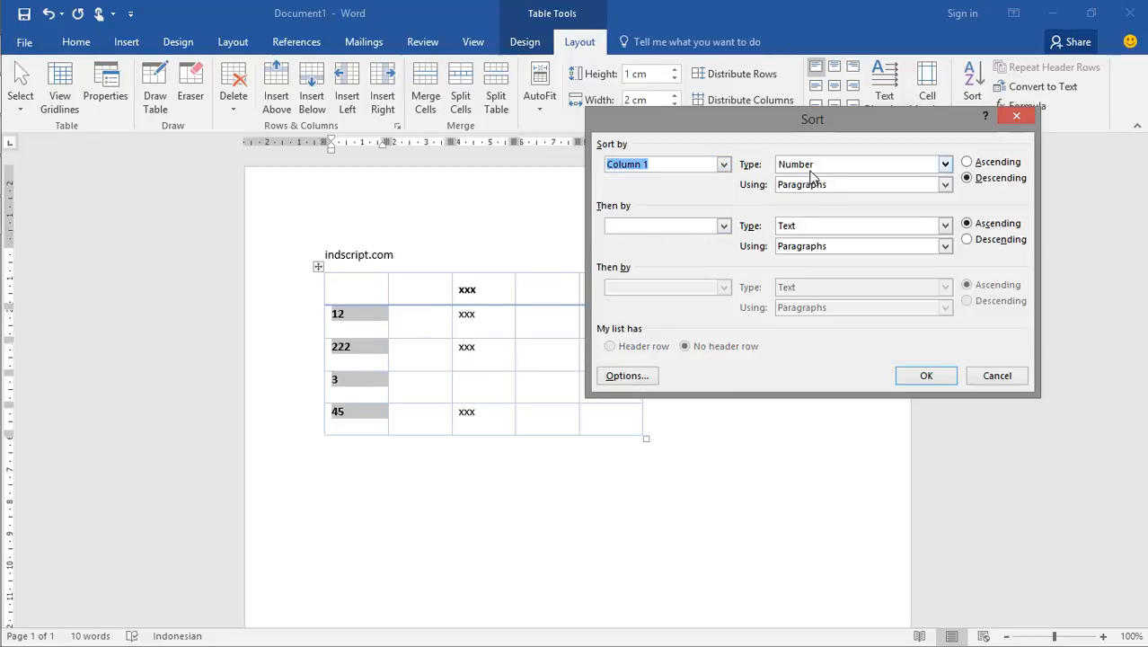
click(967, 165)
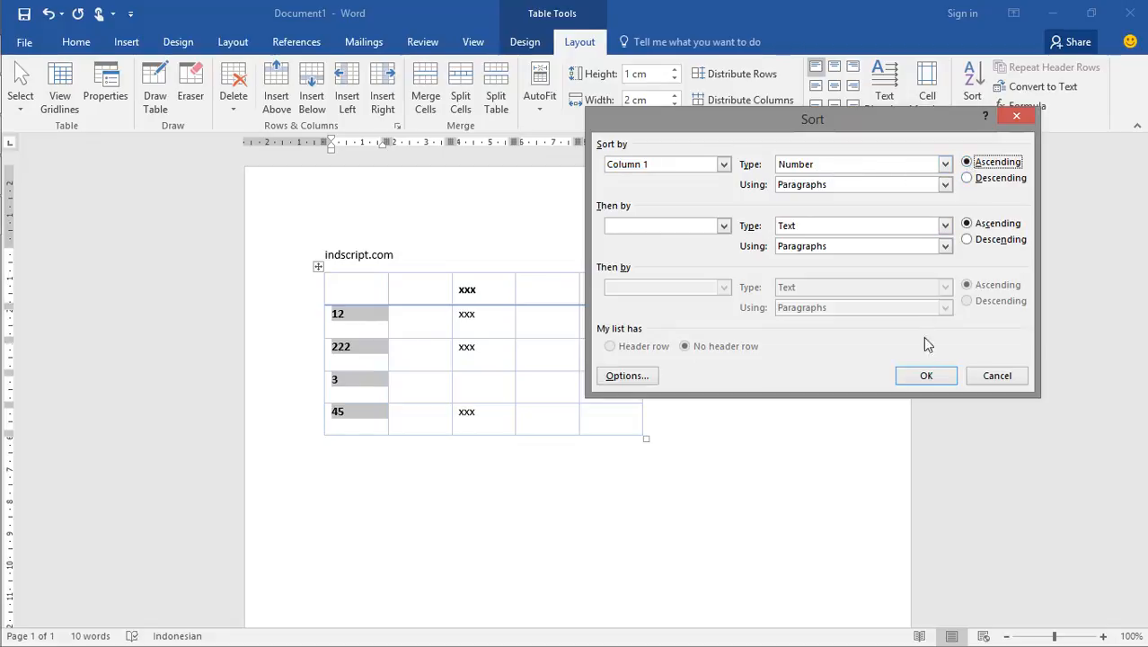
click(925, 376)
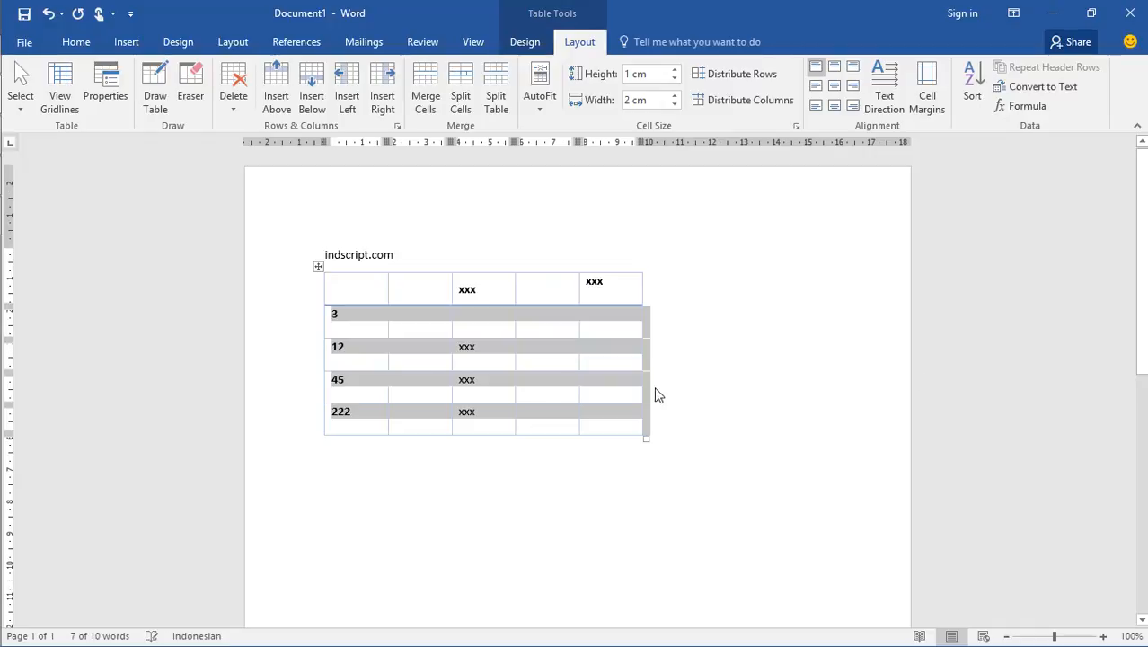
Sort the selected rows again in descending order, keeping the other sort settings as offered
click(975, 85)
click(977, 180)
click(948, 376)
Fill the second column's four cells below the header row with sample first names, one per row
click(429, 316)
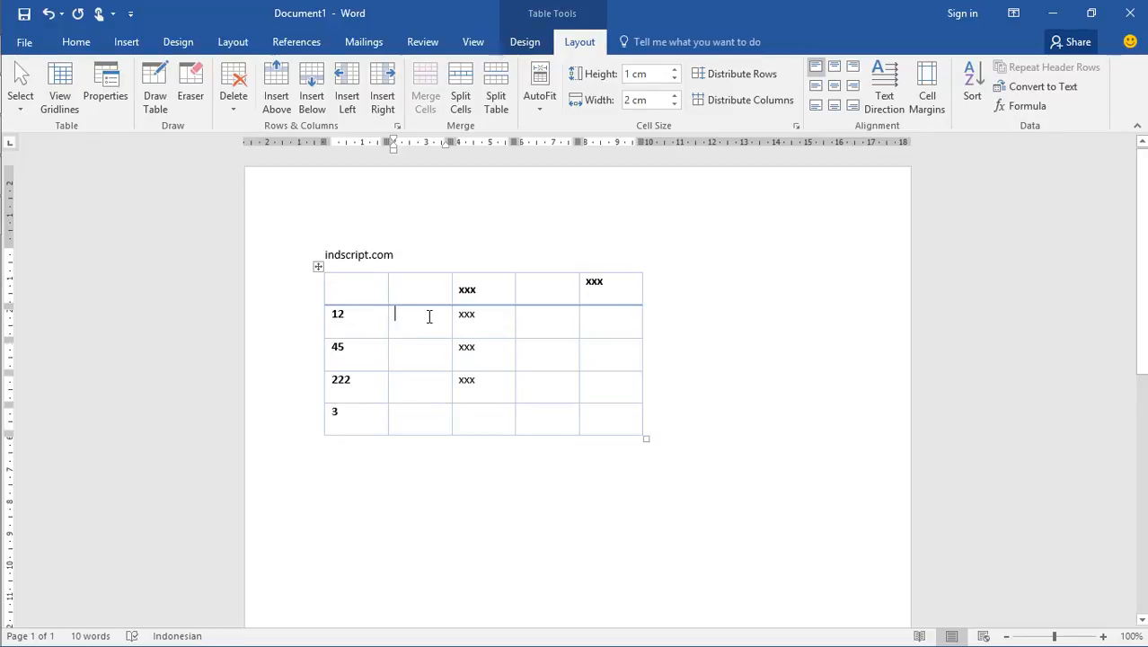
text(ind)
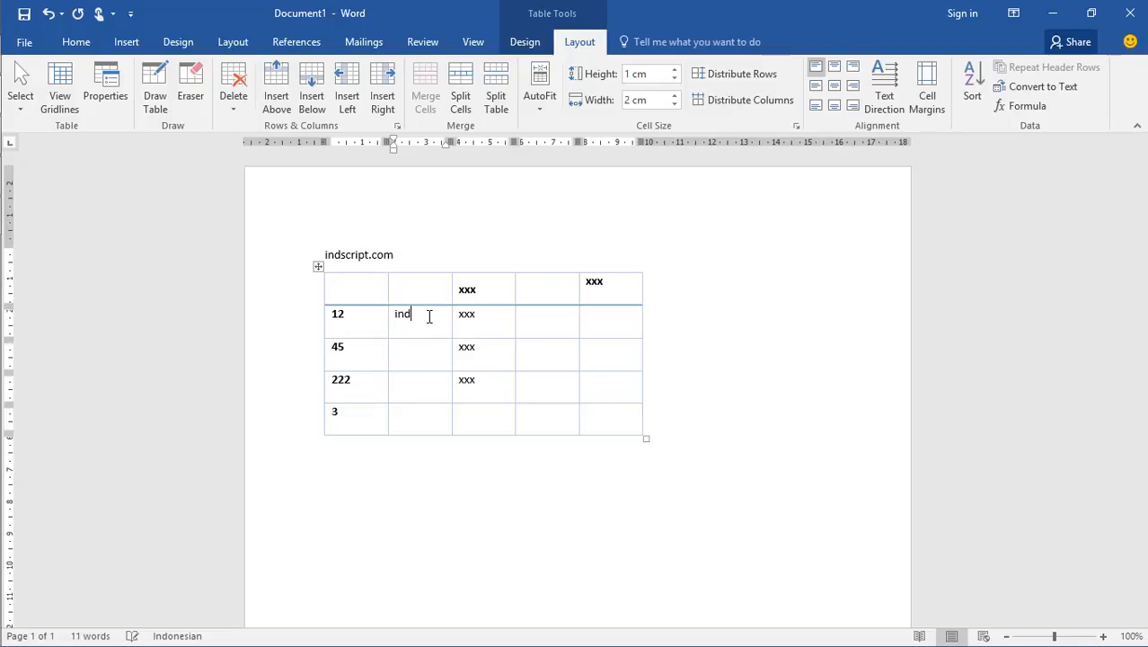
text(ra)
key(Down)
text(Gi)
key(BackSpace)
key(BackSpace)
text(agata)
key(Down)
text(rizal)
key(Down)
text(ari)
Sort the rows below the header by Column 2 as Text in ascending order
drag(412, 406, 404, 317)
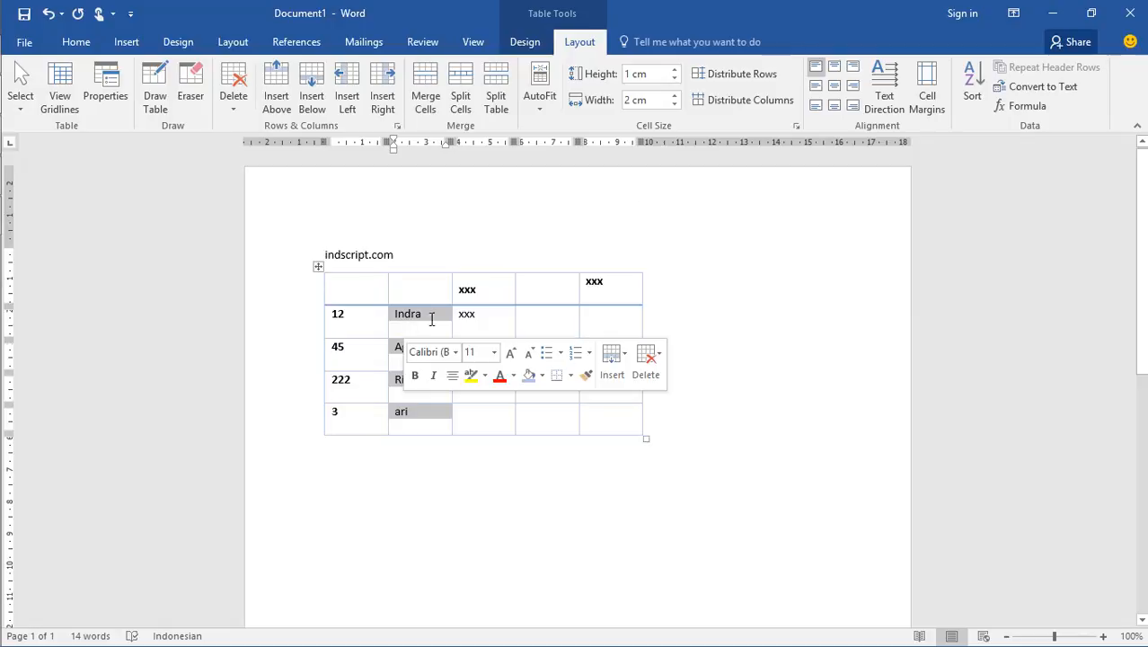
click(970, 85)
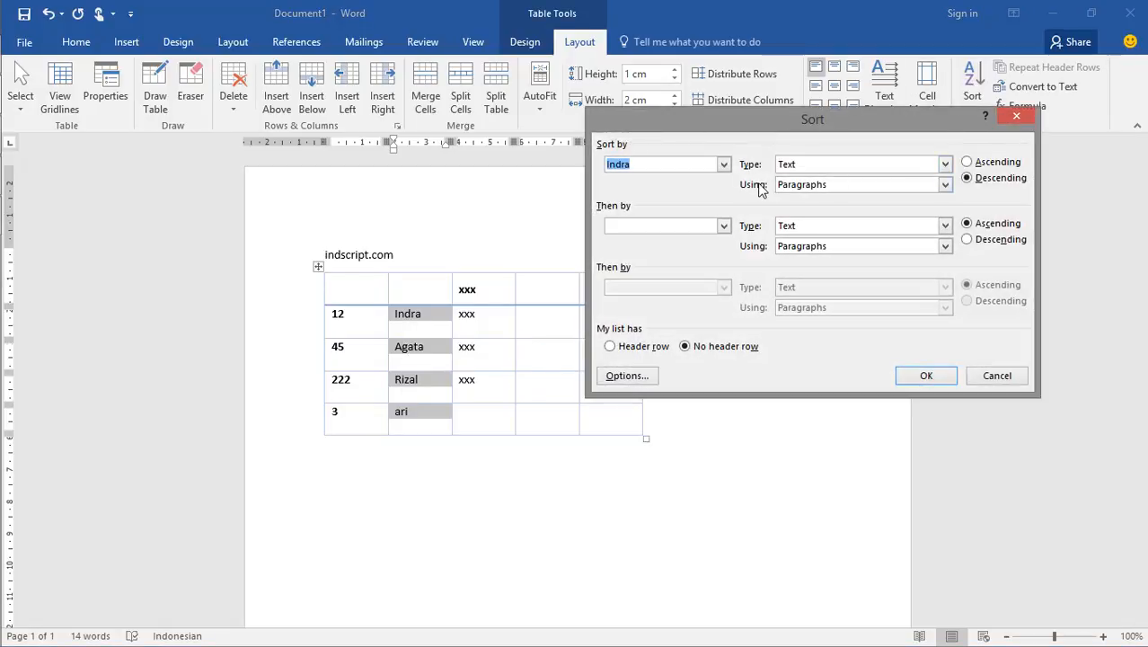
click(724, 167)
click(704, 189)
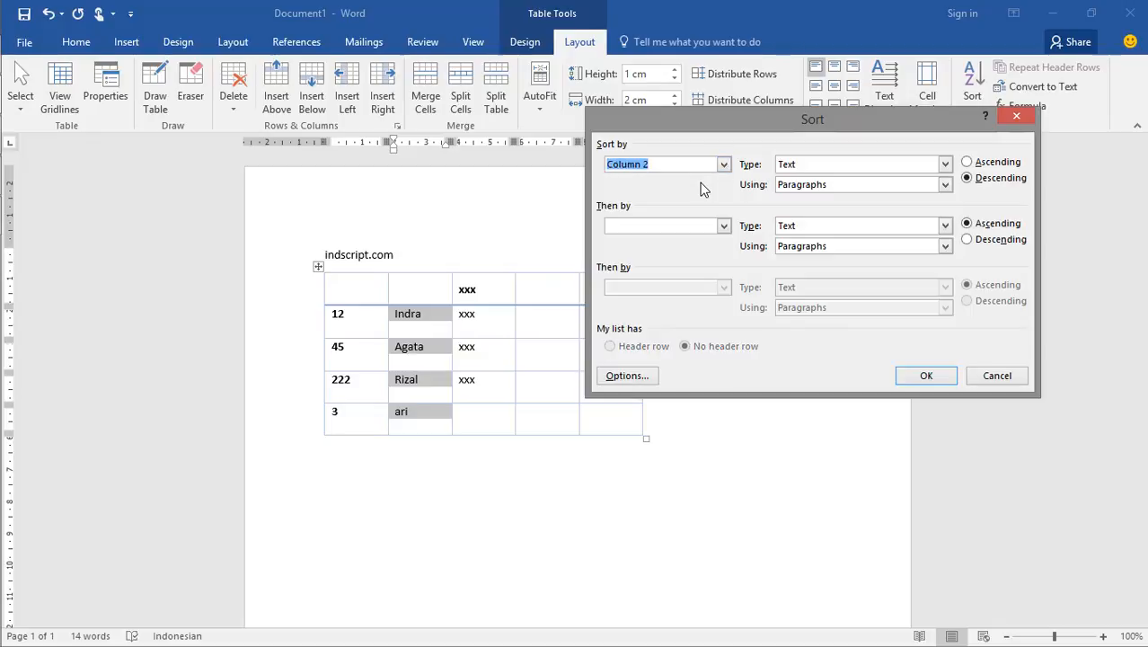
click(970, 162)
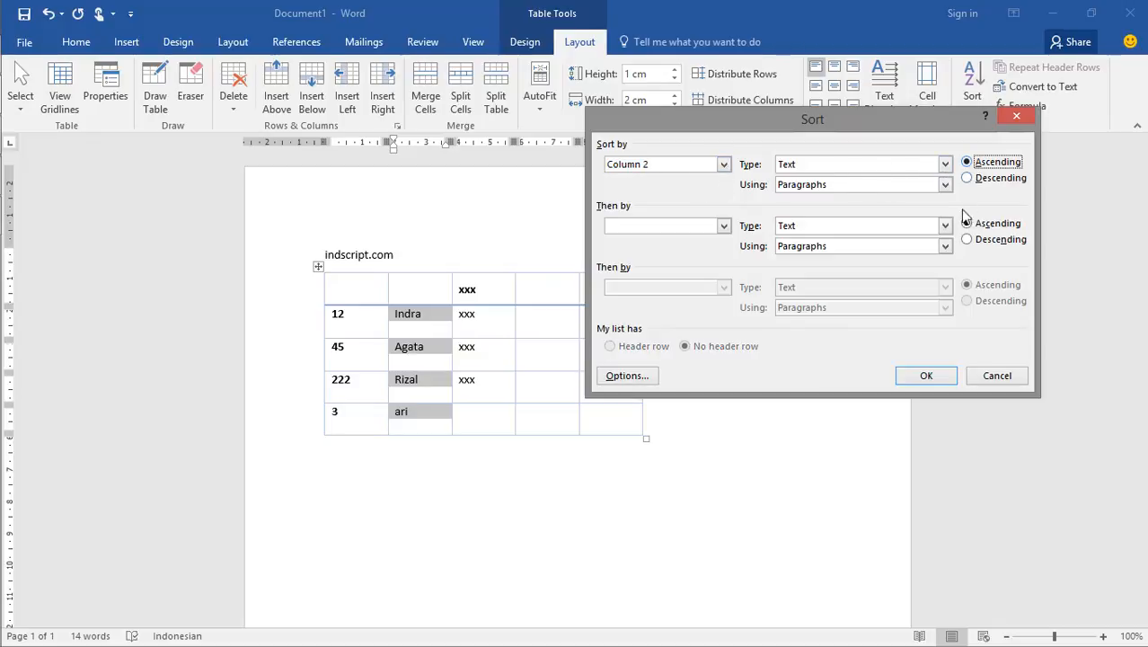
click(926, 376)
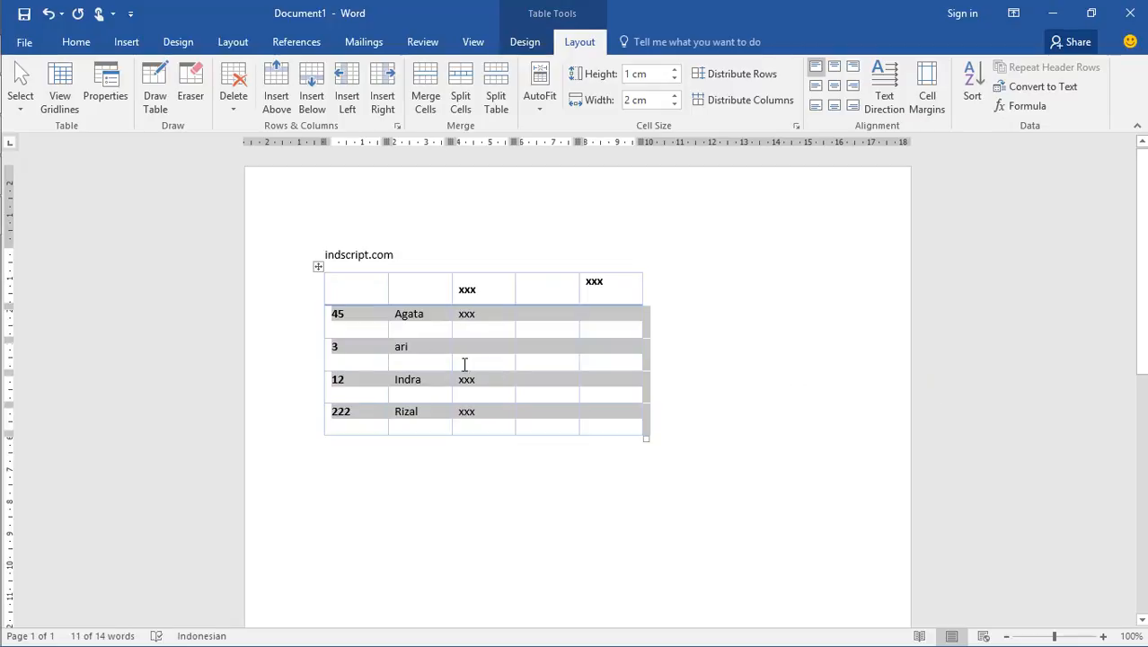
Sort the rows below the header by Column 2 as Text in descending order
click(965, 80)
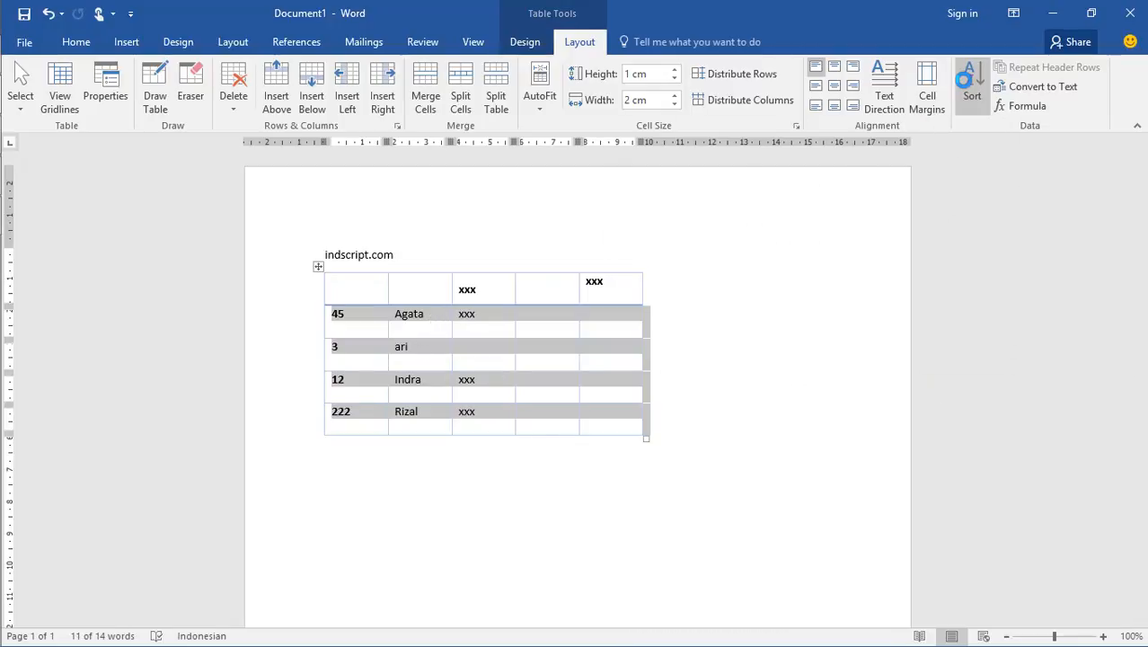
click(724, 164)
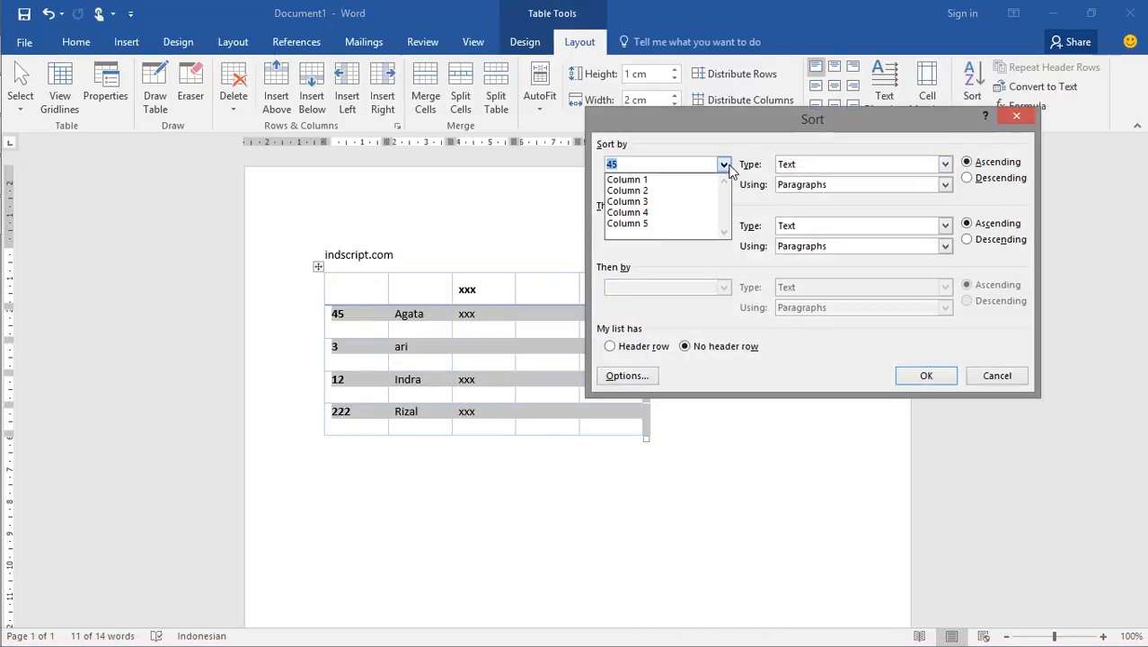
click(676, 191)
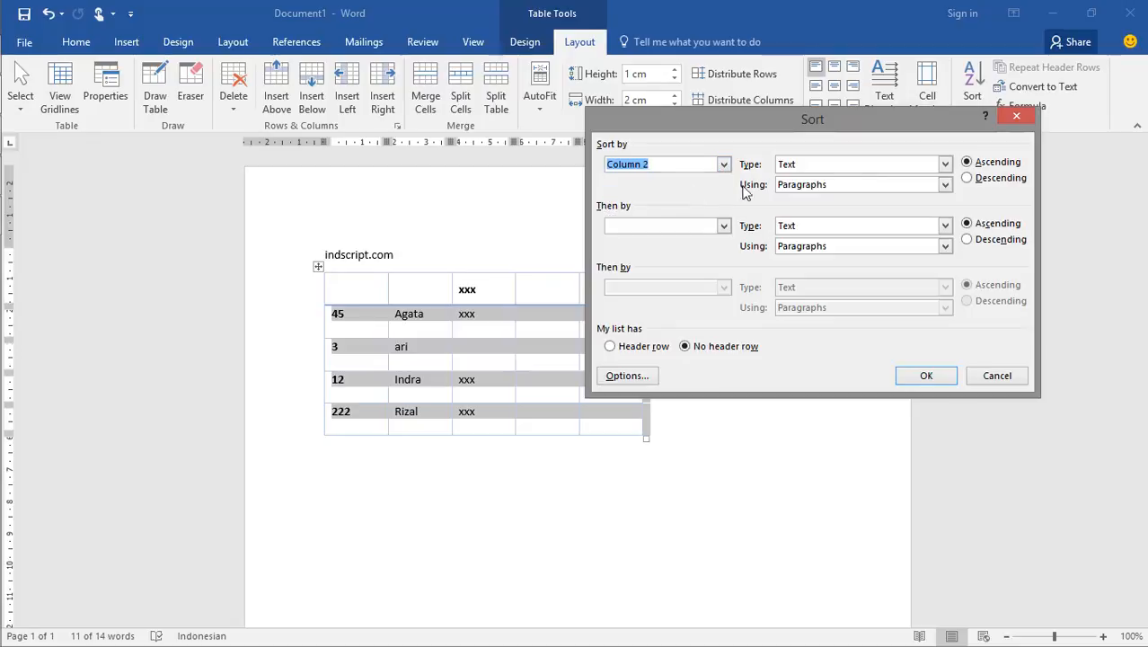
click(968, 179)
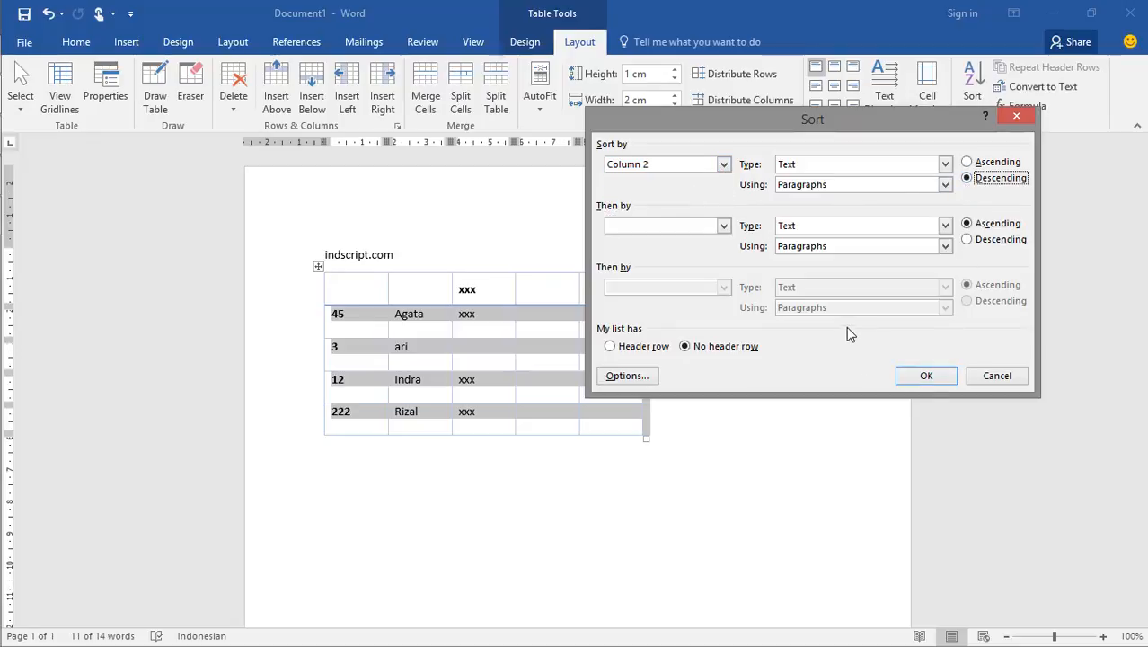
click(927, 377)
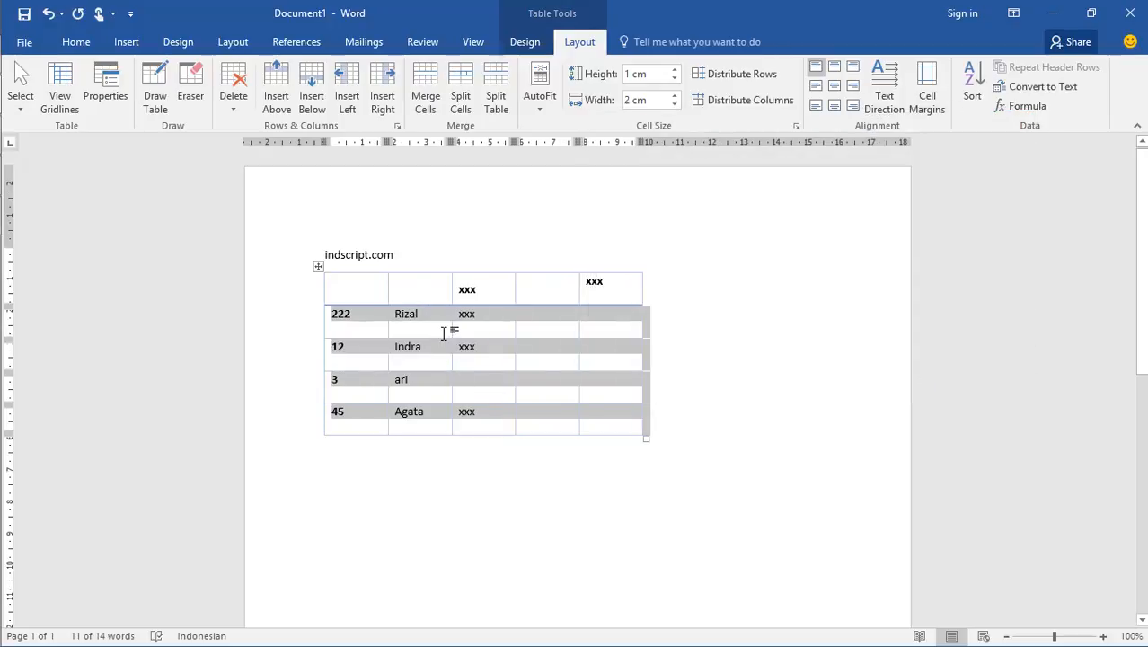
Switch to the Notepad course outline, highlight the topic "formula dalam tabel" in it, and return to Word
click(602, 319)
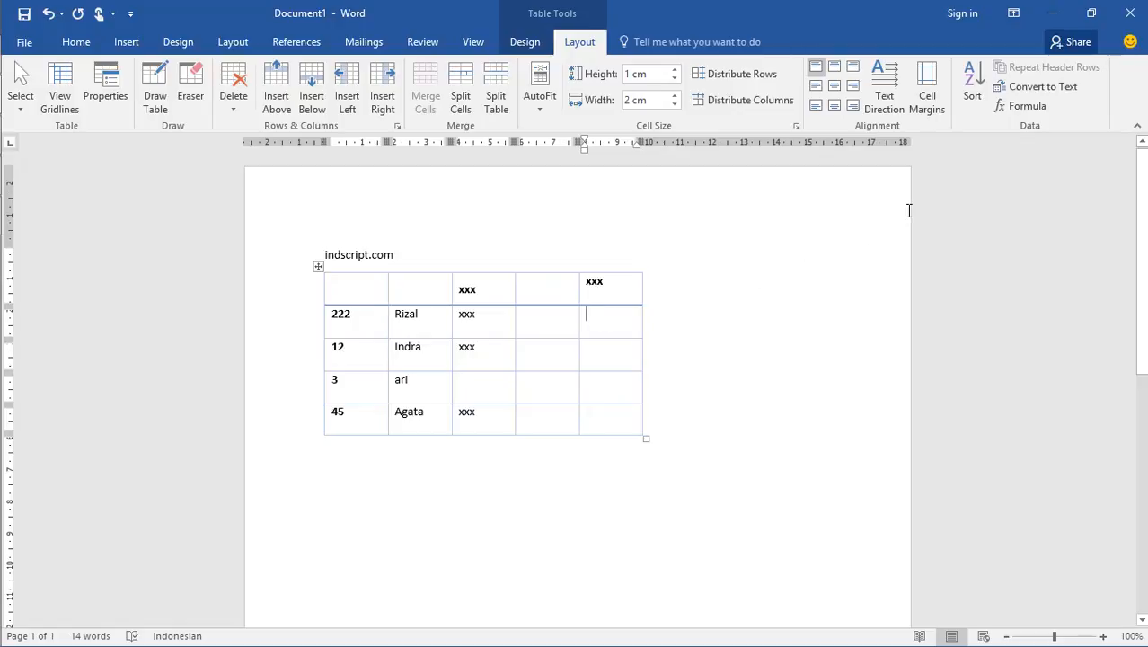
mouse_move(2, 180)
click(31, 64)
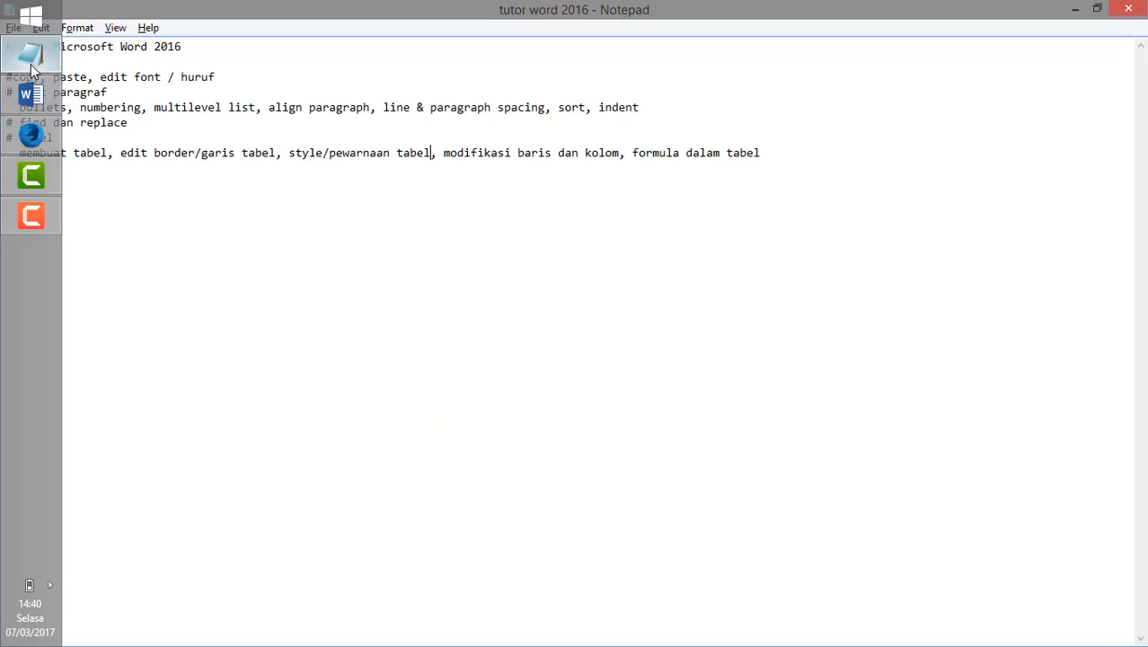
drag(444, 152, 761, 155)
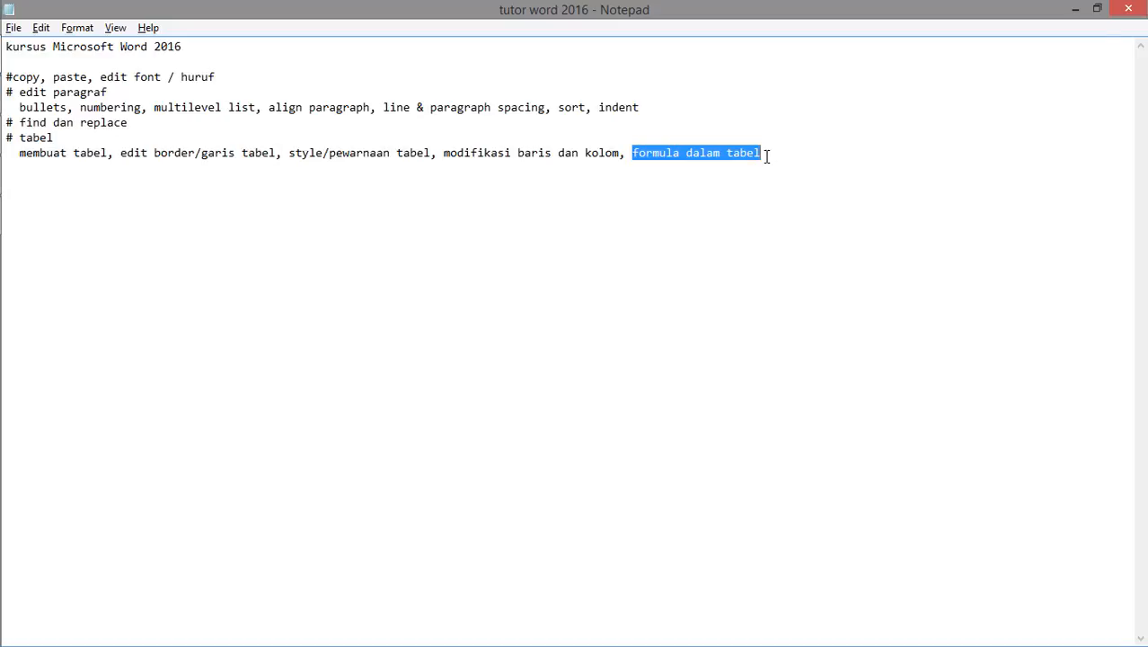
key(alt+Tab)
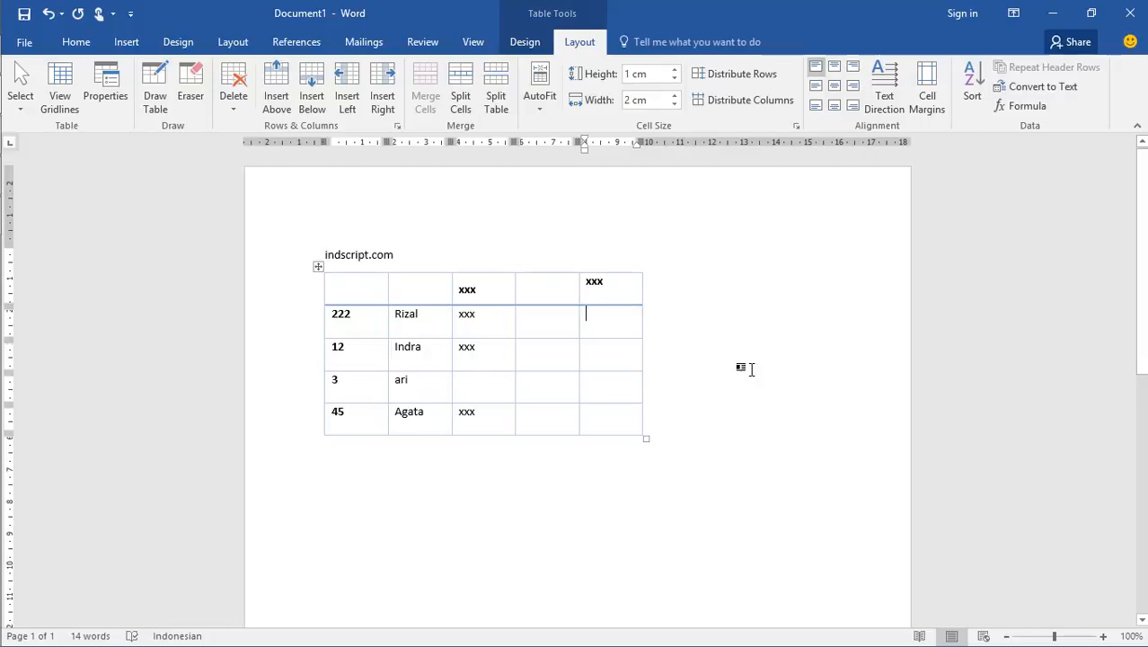
Enter the headers "jumlah" in the table's third column and "Harga Satuan" in the fourth column
scroll(707, 374, down, 2)
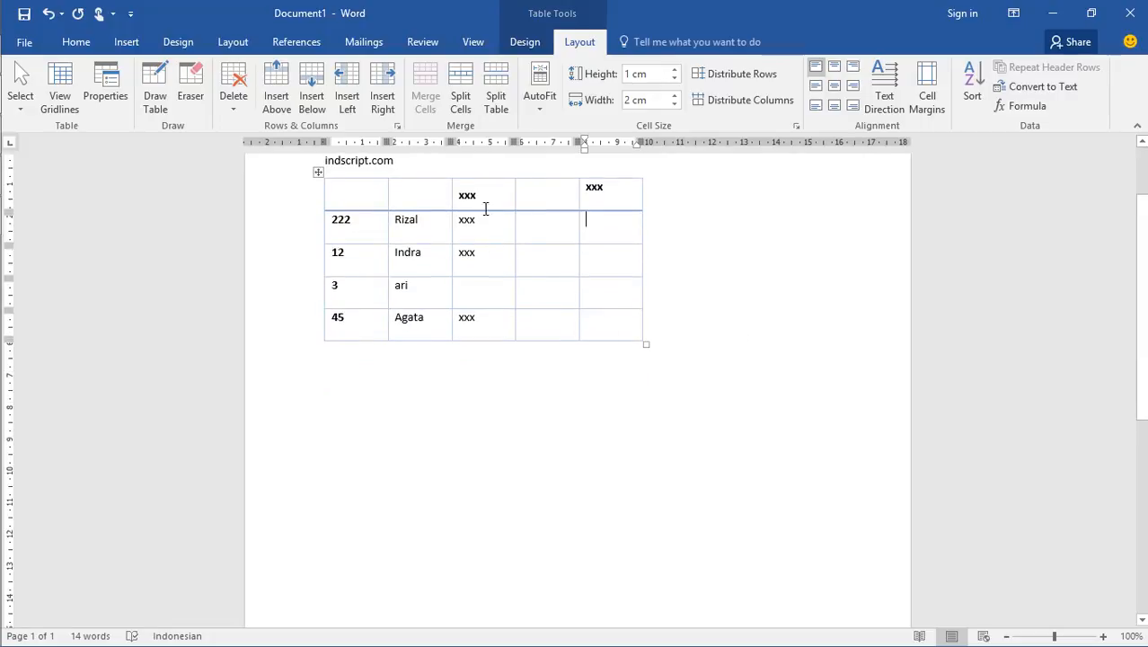
drag(485, 192, 458, 195)
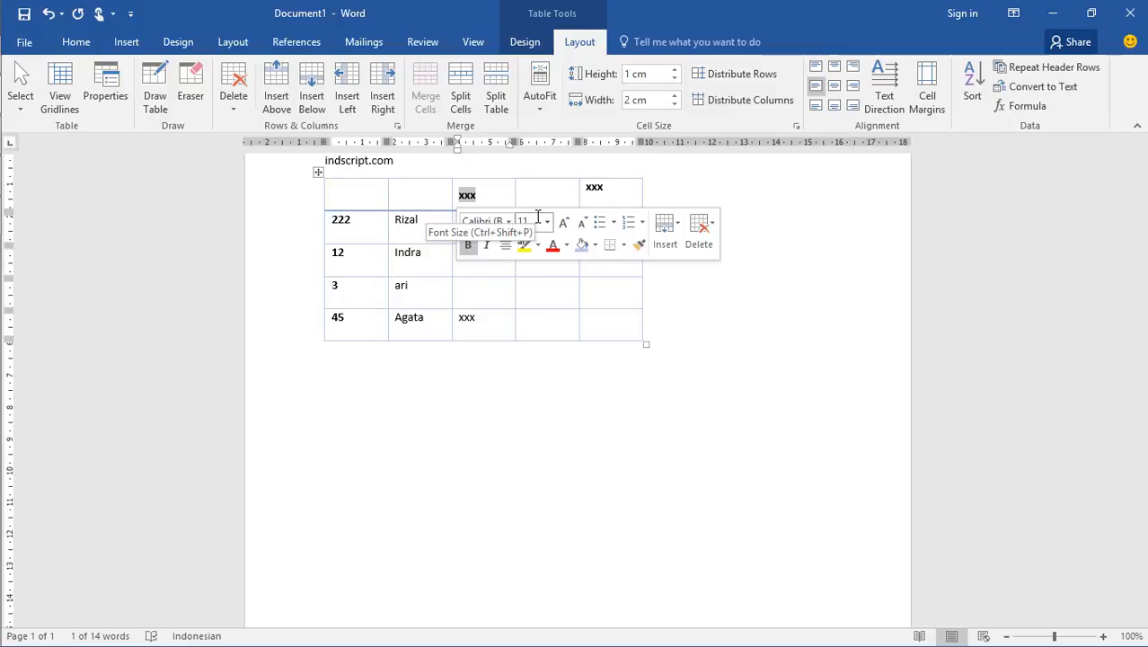
text(jumlah)
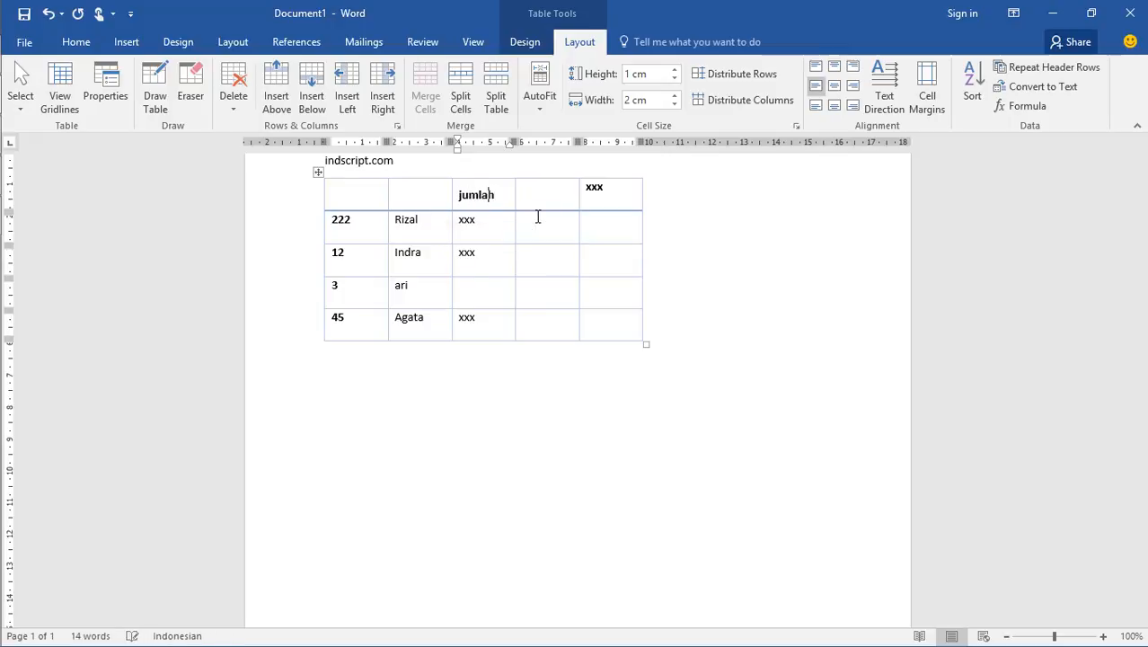
click(553, 194)
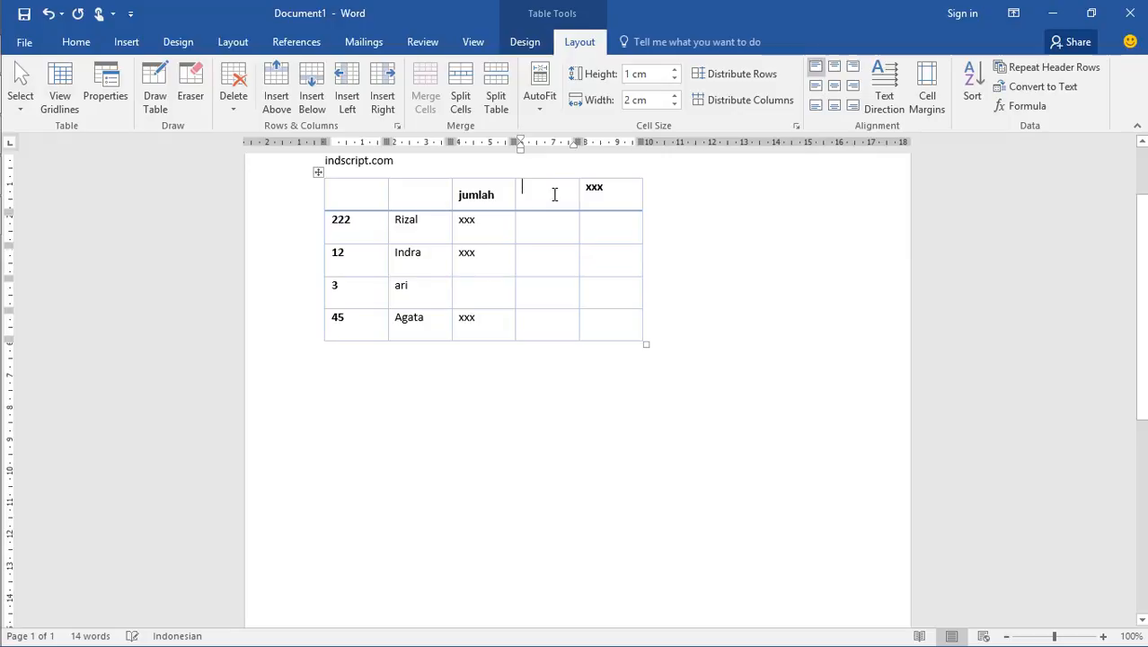
text(Ha)
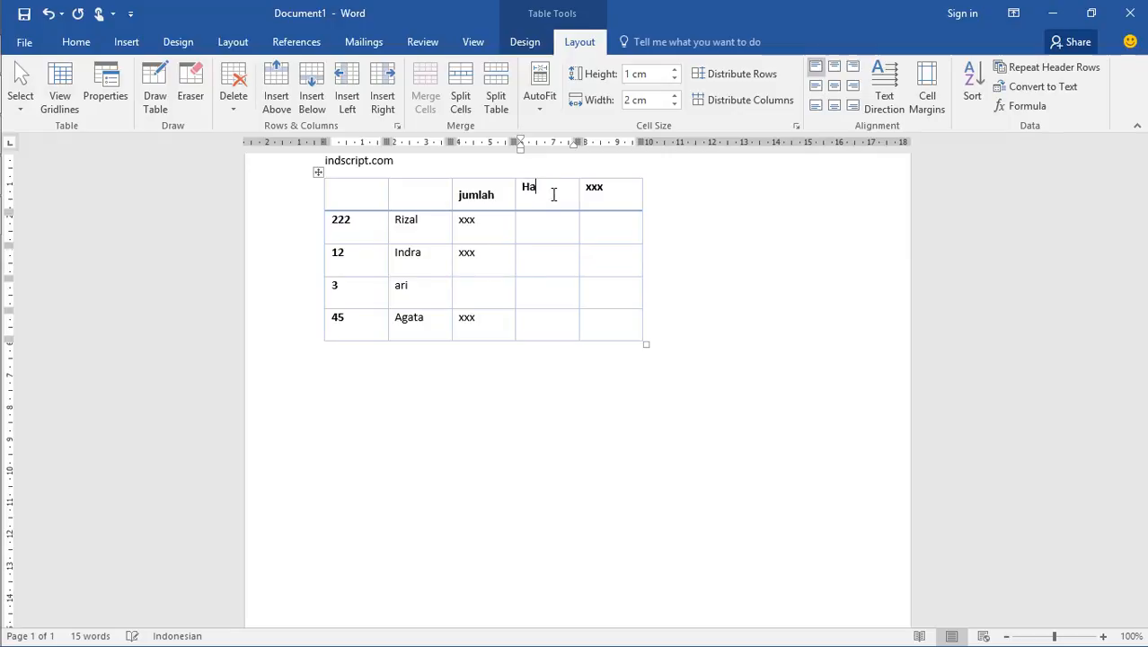
text(rga Satuan)
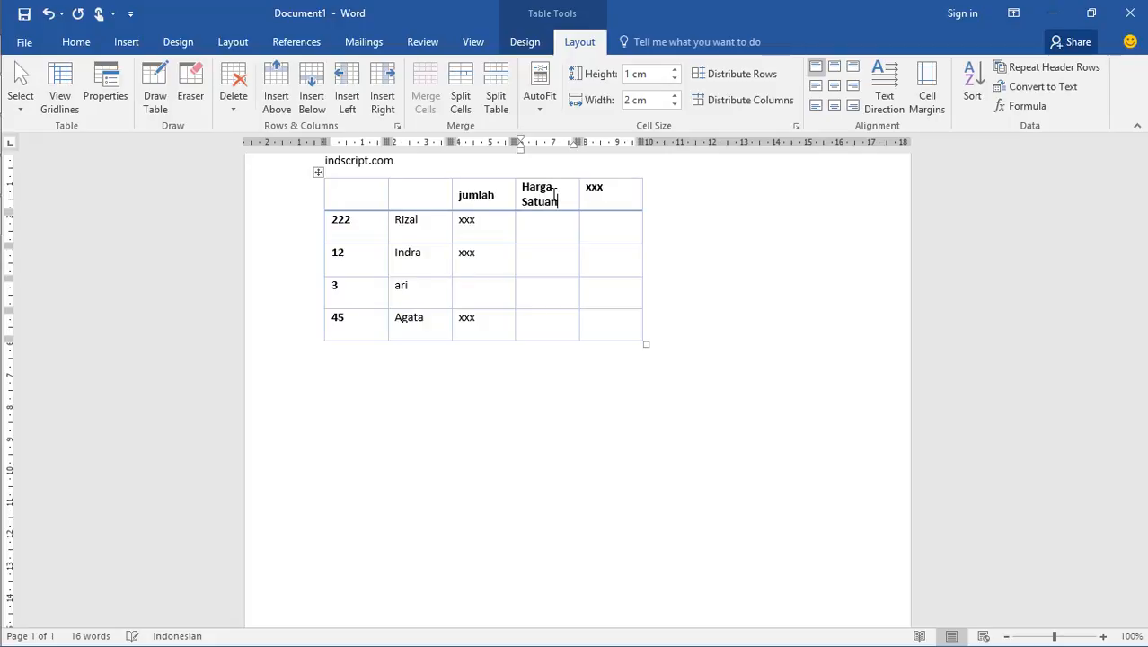
Replace the "xxx" header of the table's last column with "total"
drag(625, 187, 580, 187)
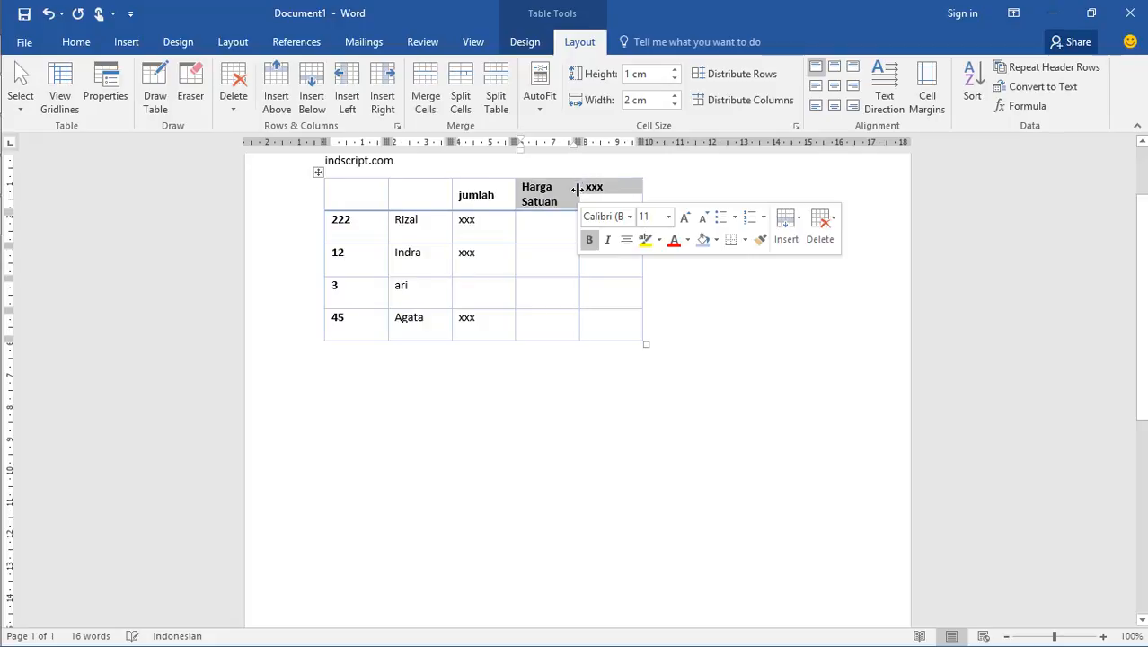
click(597, 200)
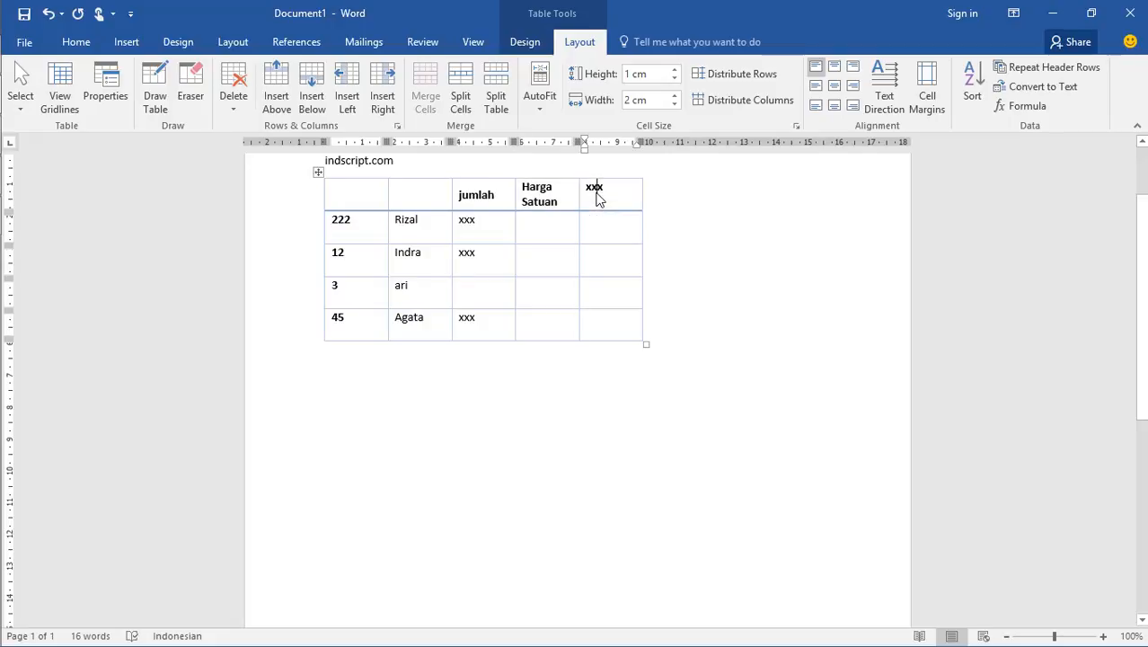
key(BackSpace)
key(BackSpace)
key(BackSpace)
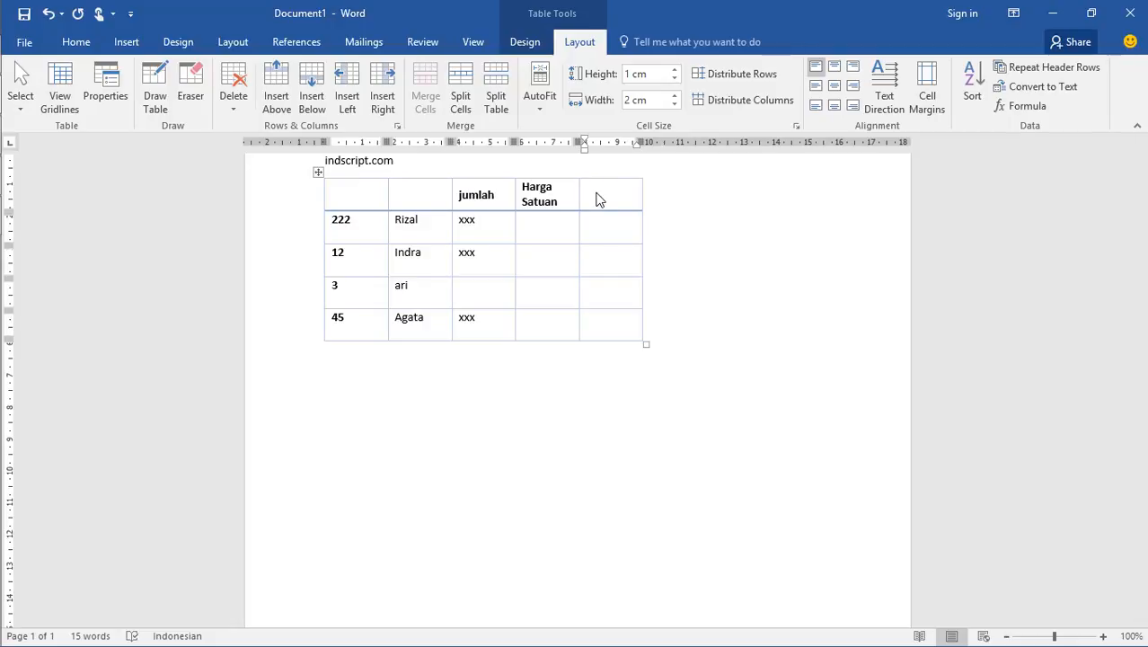
text(total)
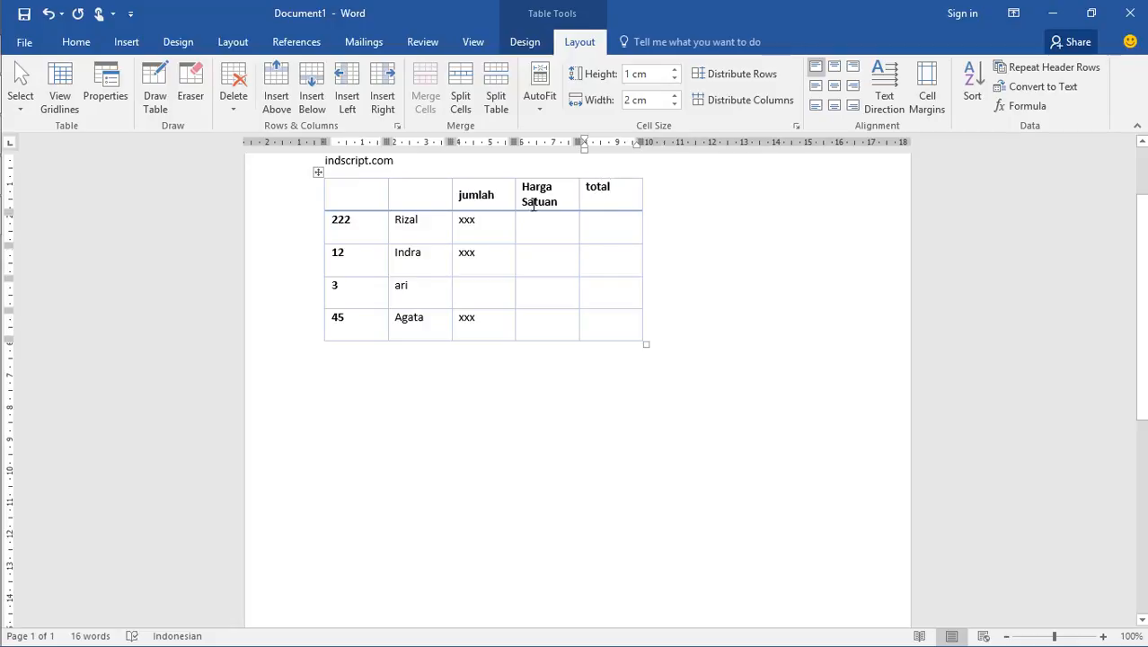
Replace the placeholders in the first two data rows of the jumlah column with 3 and 7
click(494, 224)
key(BackSpace)
key(BackSpace)
key(BackSpace)
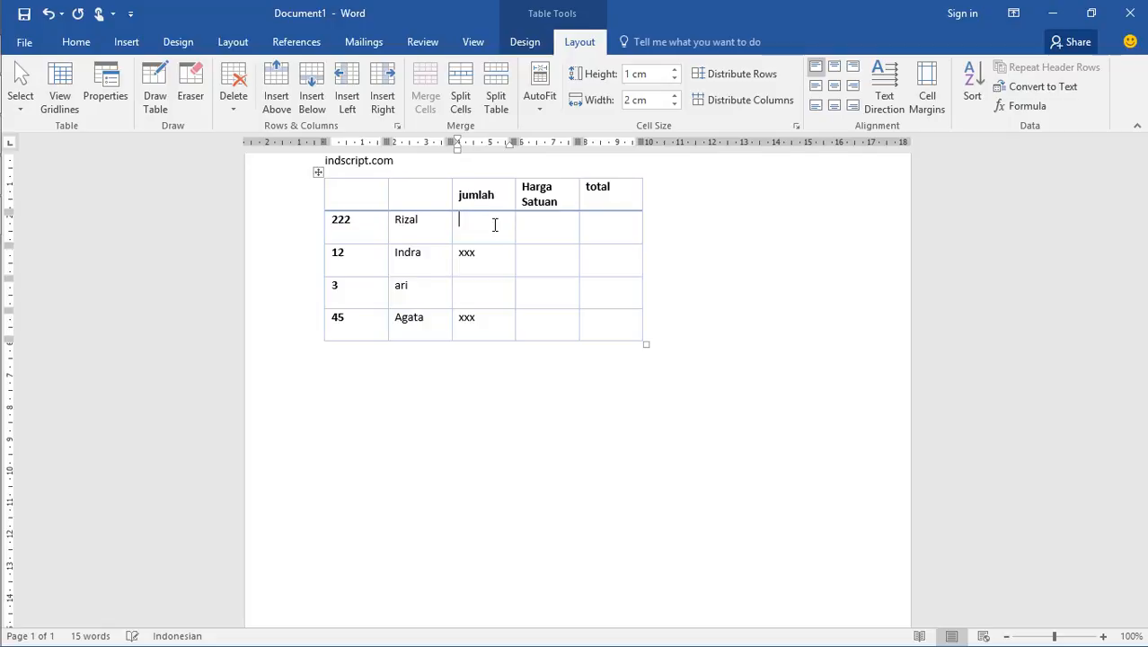
text(3)
key(Down)
key(Right)
key(Right)
key(BackSpace)
key(BackSpace)
key(BackSpace)
text(7)
Enter 7.000 and 60.000 in the first two data rows of the Harga Satuan column
click(548, 225)
text(700)
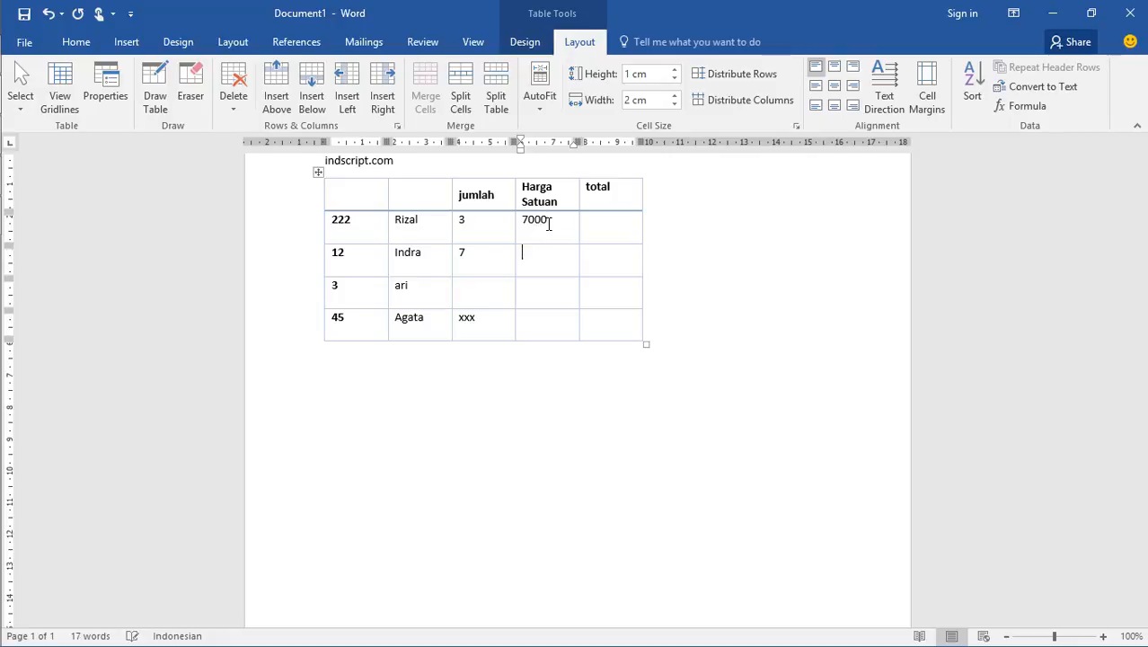
text(60000)
key(Left)
key(Left)
key(Left)
text(.)
click(549, 224)
key(Left)
key(Left)
key(Left)
text(.)
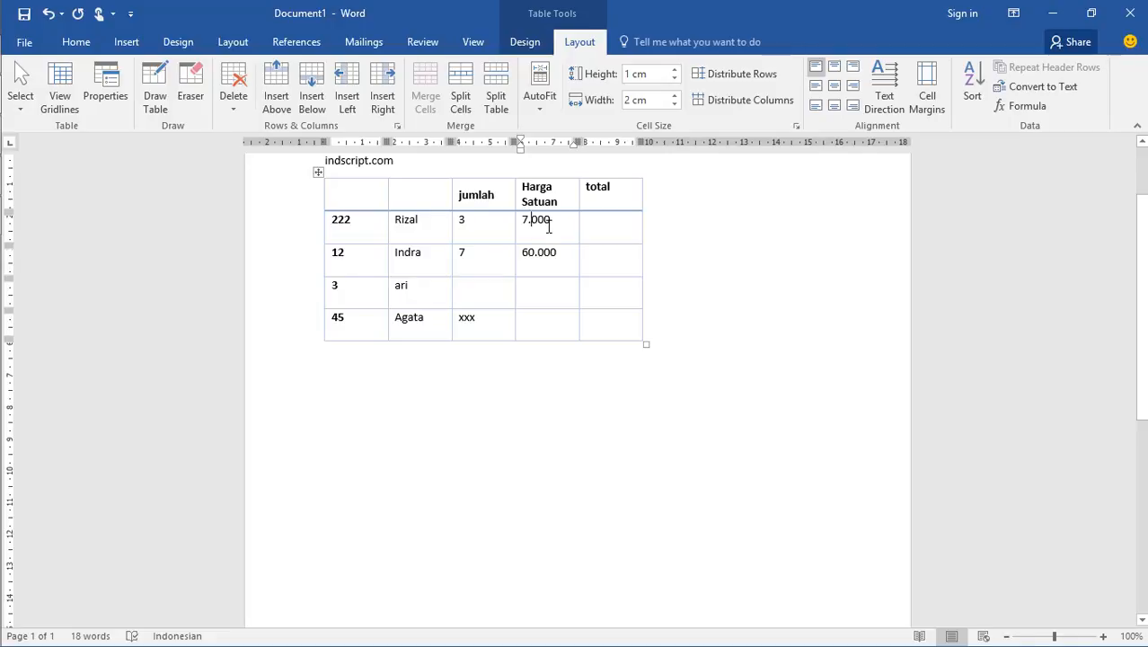
click(602, 221)
click(533, 220)
click(498, 220)
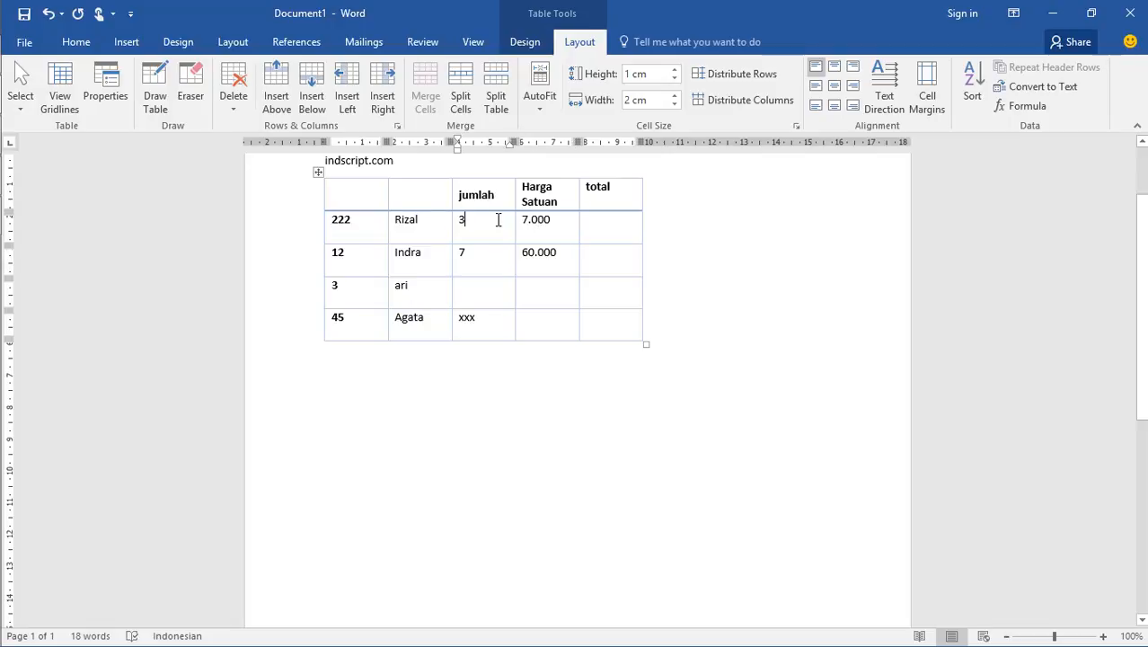
double_click(528, 253)
click(614, 223)
Write the operator symbols "+ - / *" on a new line below the table
click(363, 374)
key(Return)
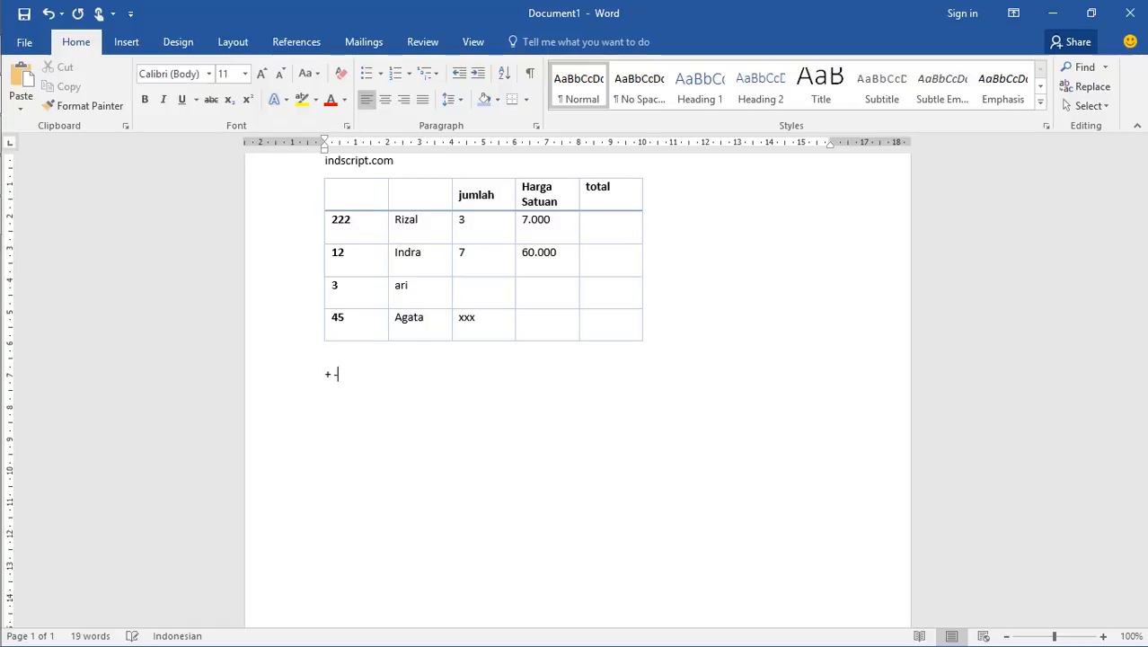
text(+ - / *)
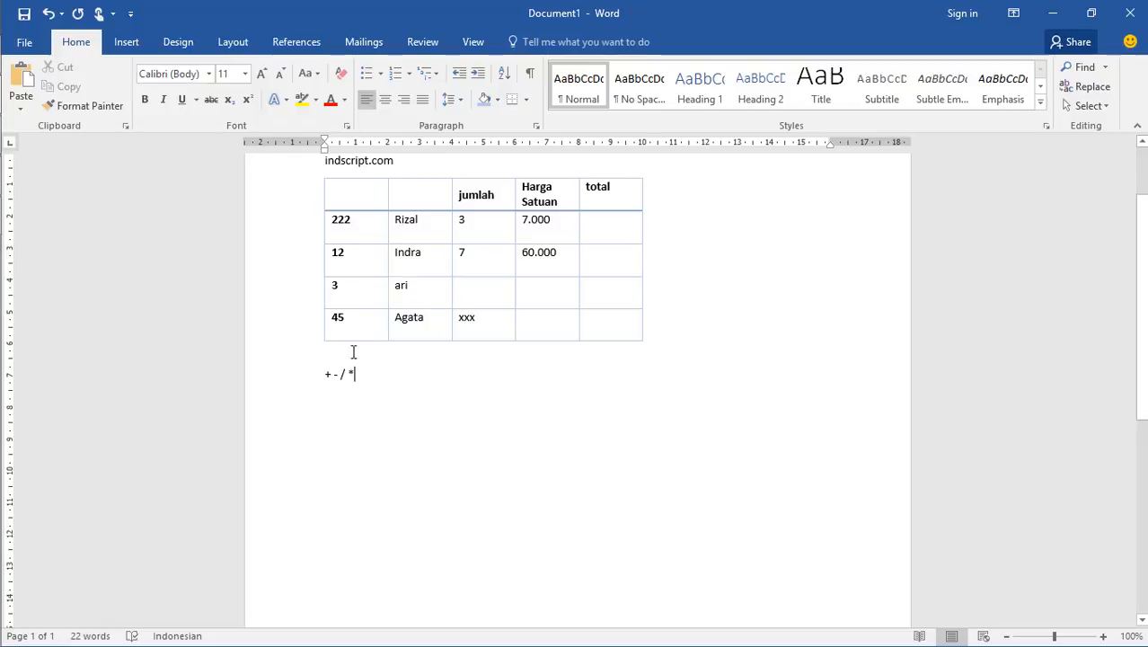
Start a Formula in the first data row's total cell and replace the suggested expression with =c2*d2
click(610, 223)
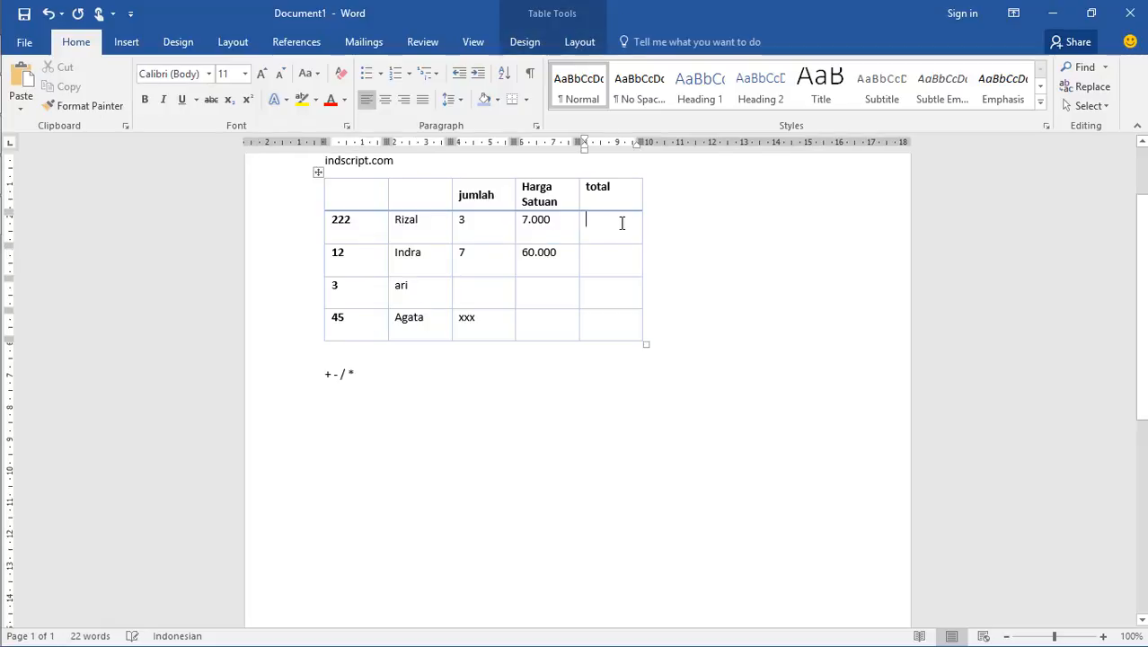
click(579, 41)
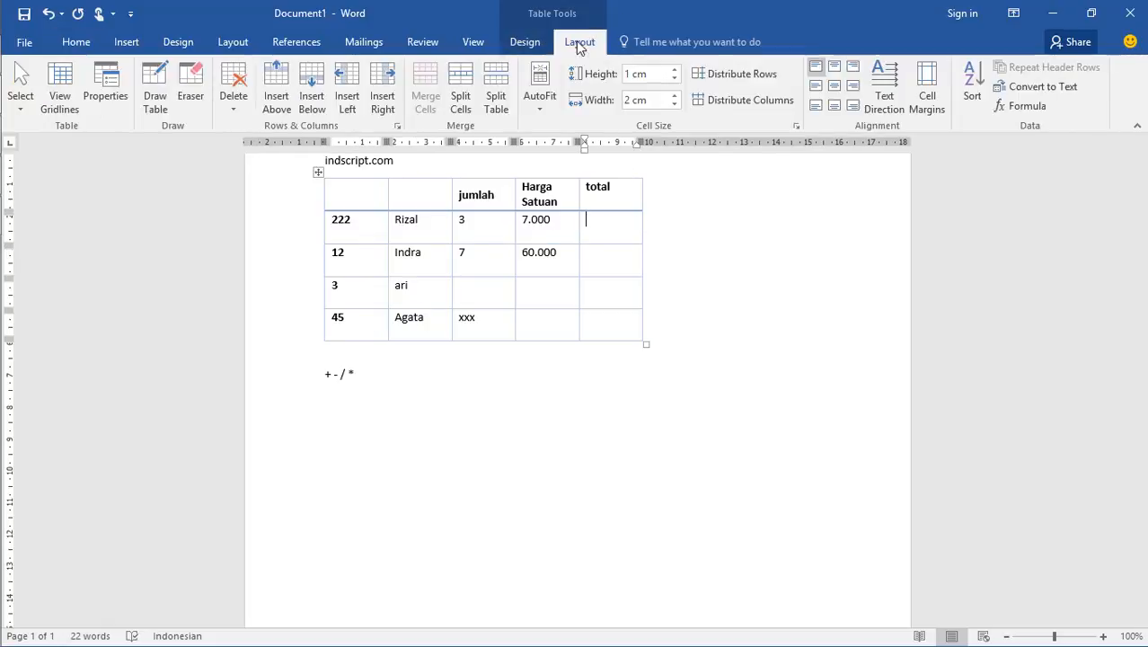
click(1020, 105)
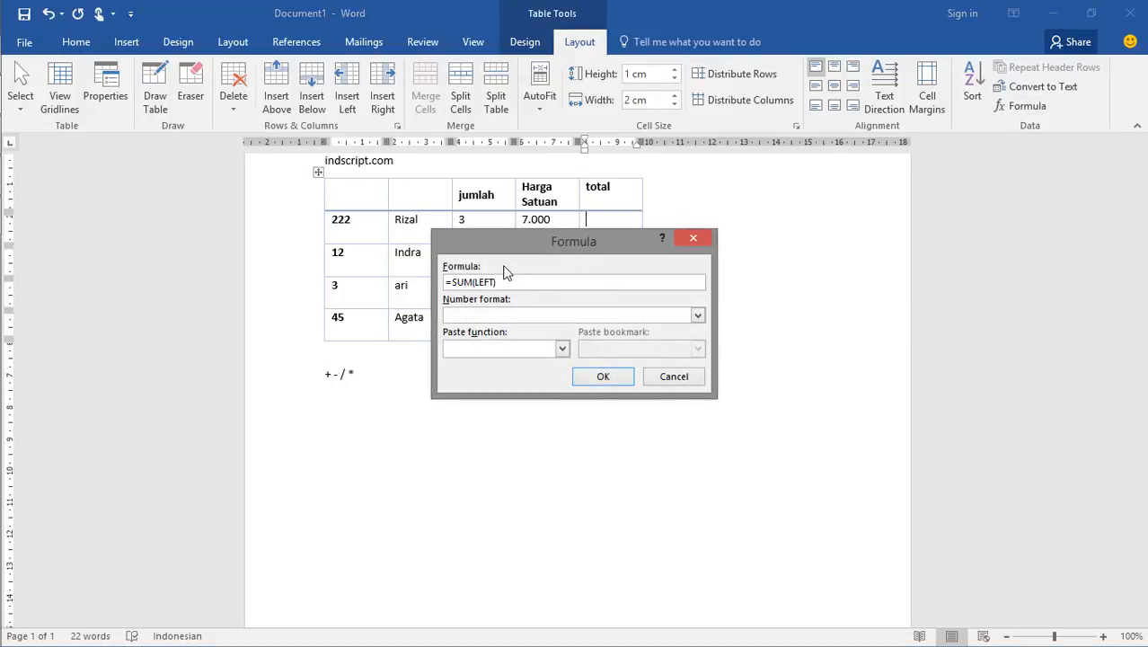
drag(550, 252, 762, 225)
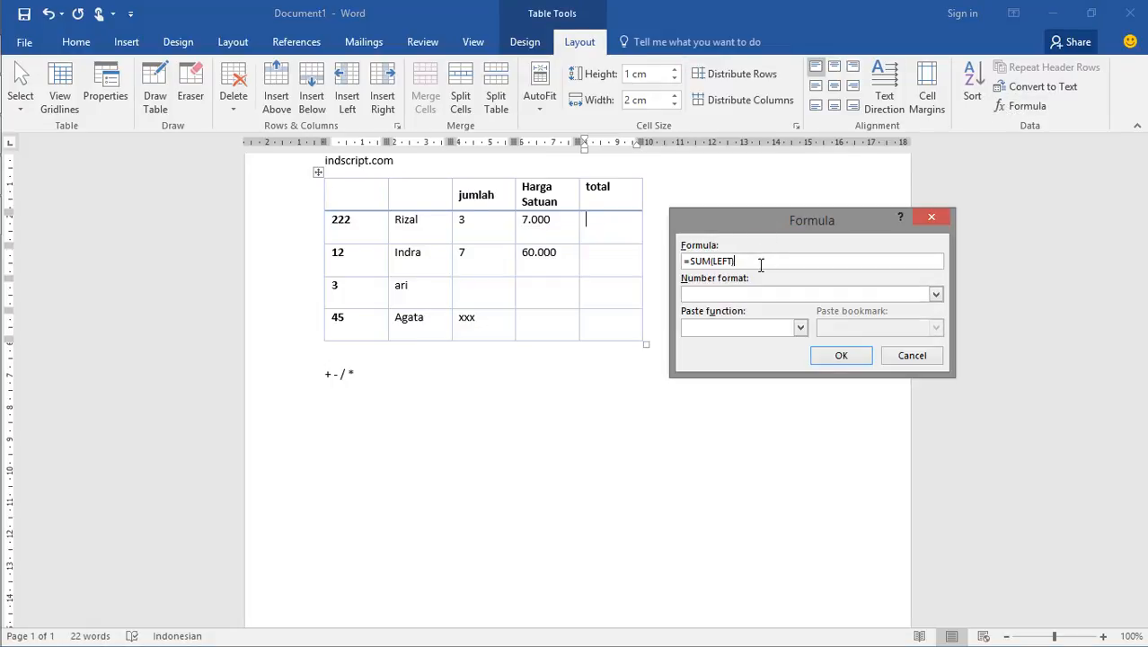
key(BackSpace)
key(BackSpace)
key(BackSpace)
key(BackSpace)
key(BackSpace)
key(BackSpace)
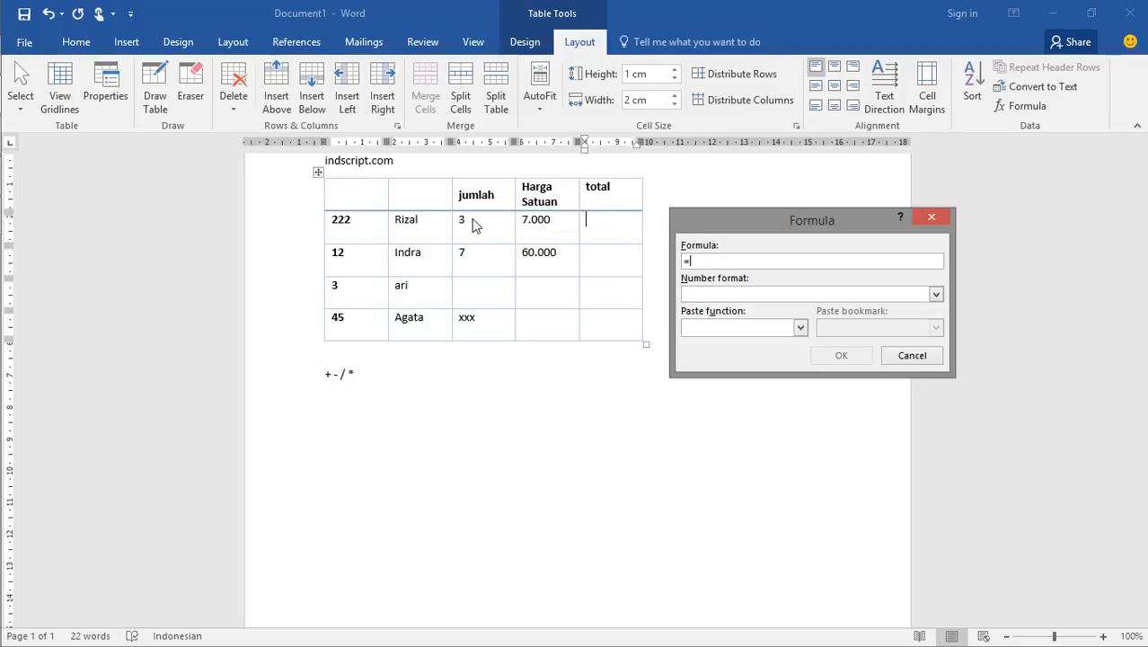
text(c2)
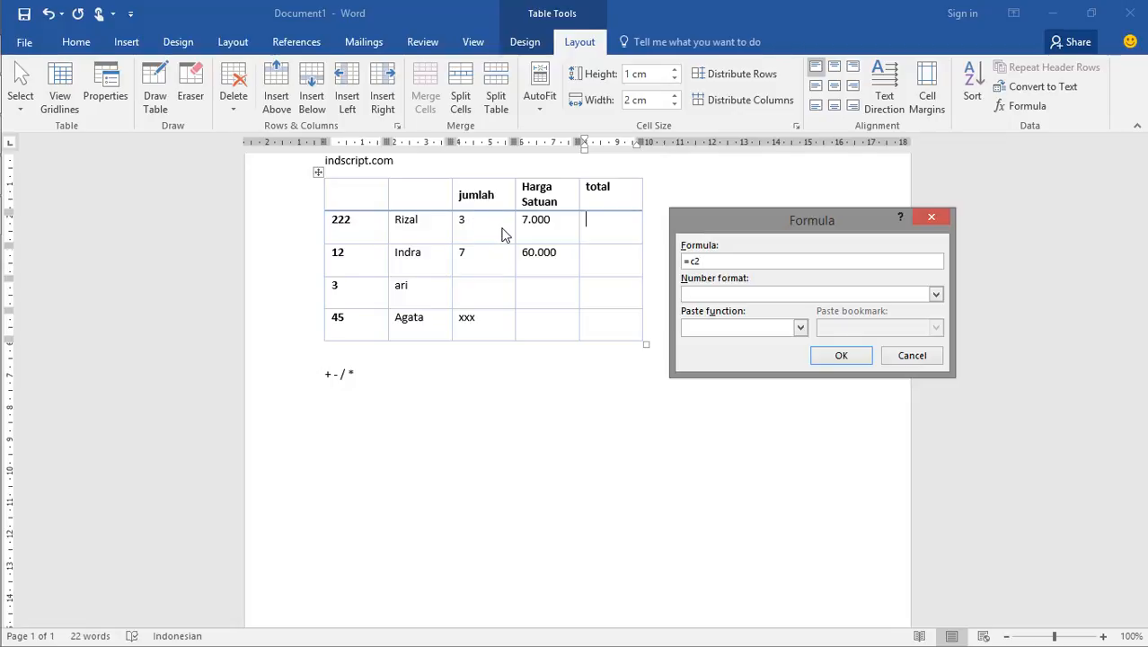
text(*)
Give the formula the number format Rp#.##0,00;(Rp#.##0,00) and insert it into the cell
click(936, 295)
scroll(888, 341, down, 1)
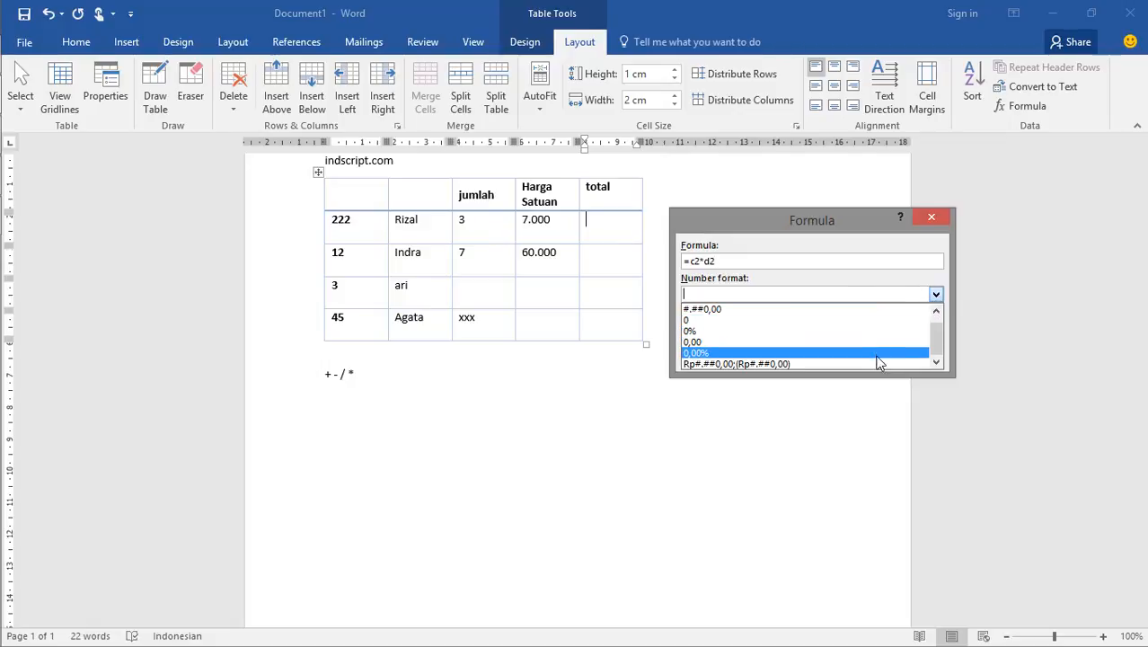
click(732, 363)
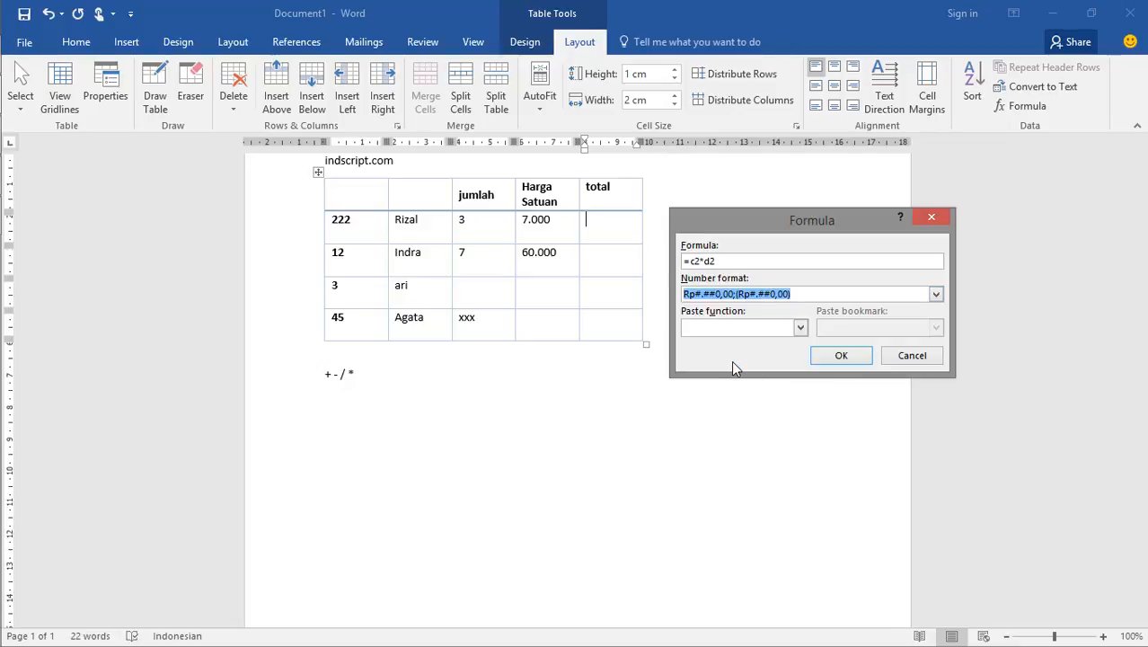
click(840, 357)
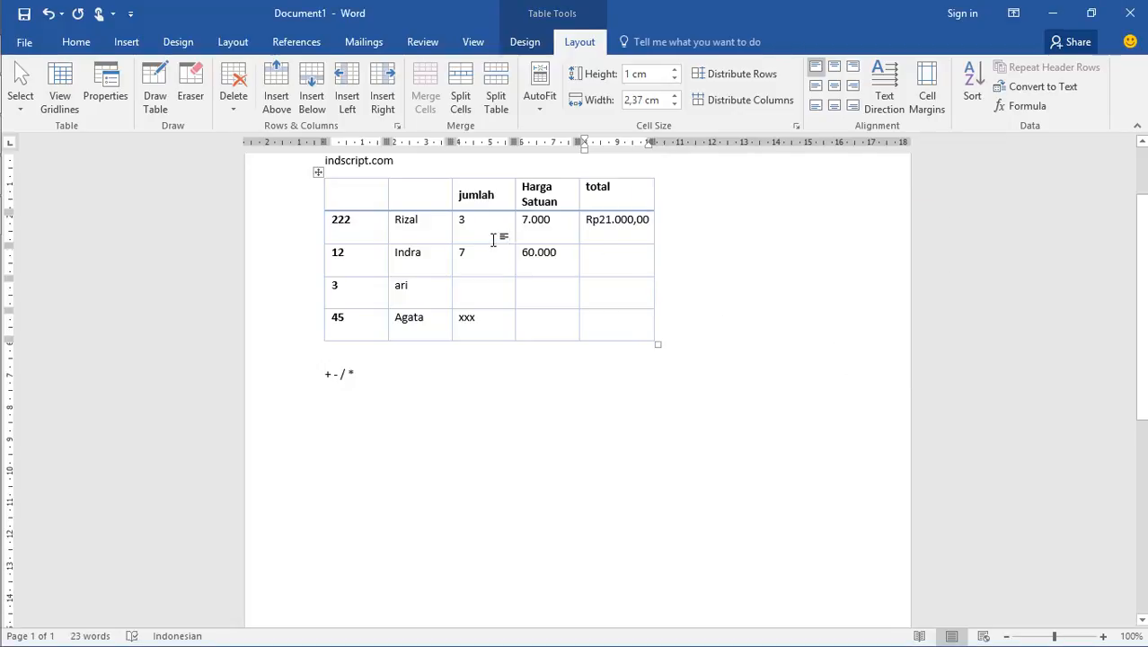
Insert the formula =c3*d3 with number format Rp#.##0,00;(Rp#.##0,00) in the second data row's total cell
click(619, 258)
click(1018, 109)
drag(753, 260, 692, 264)
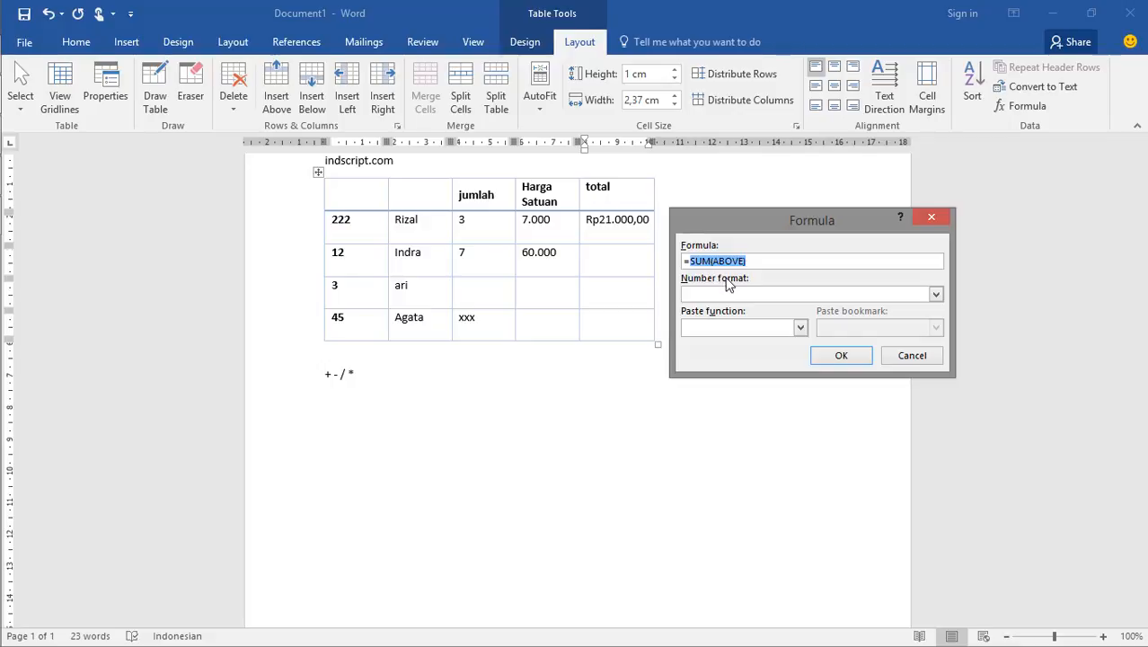
text(c3*d3)
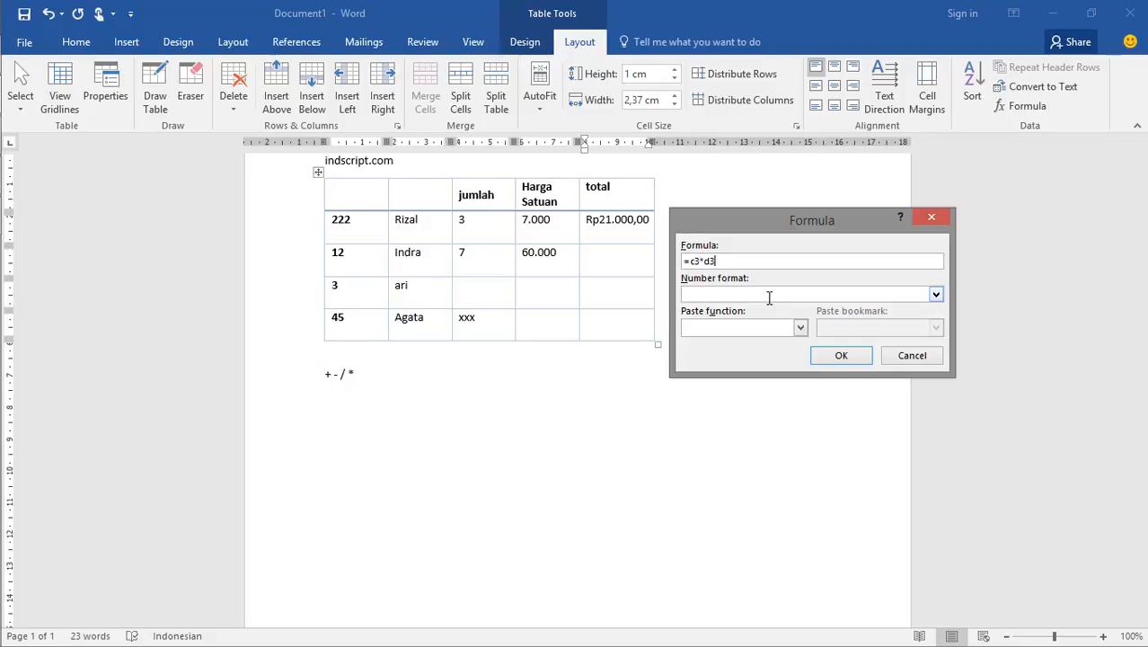
click(936, 294)
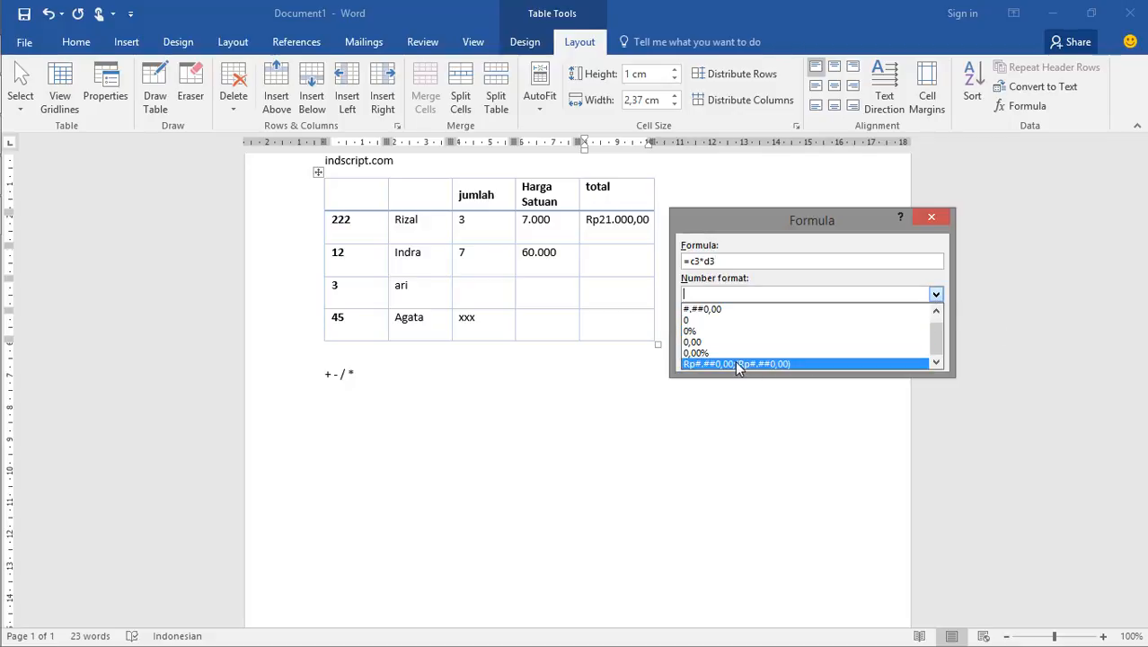
click(735, 363)
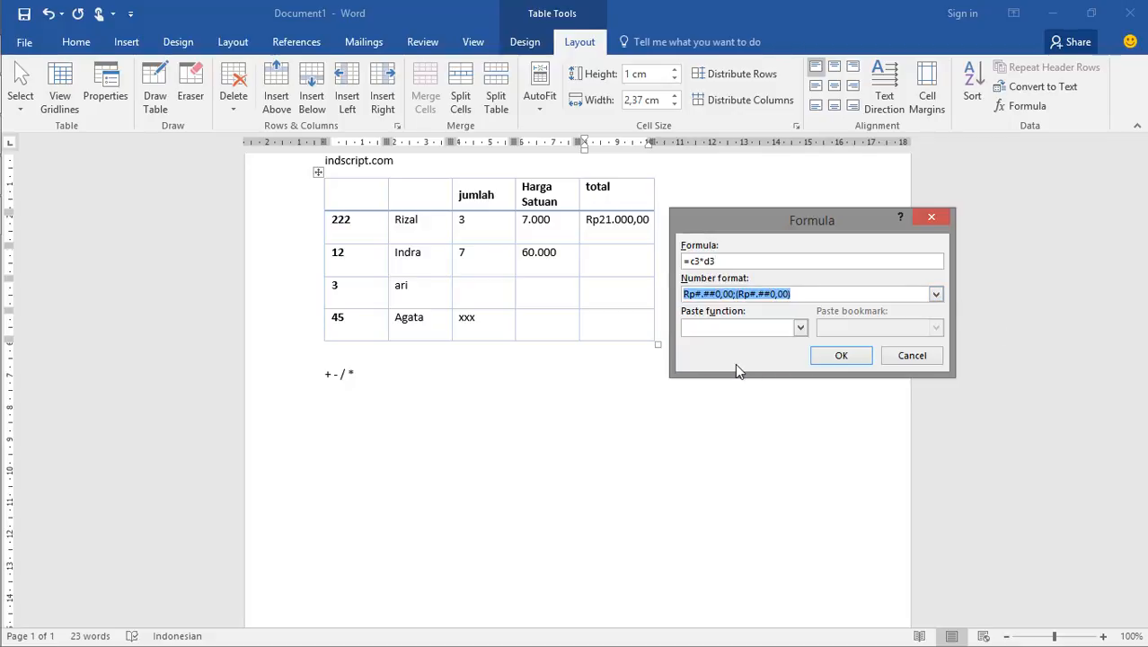
click(820, 293)
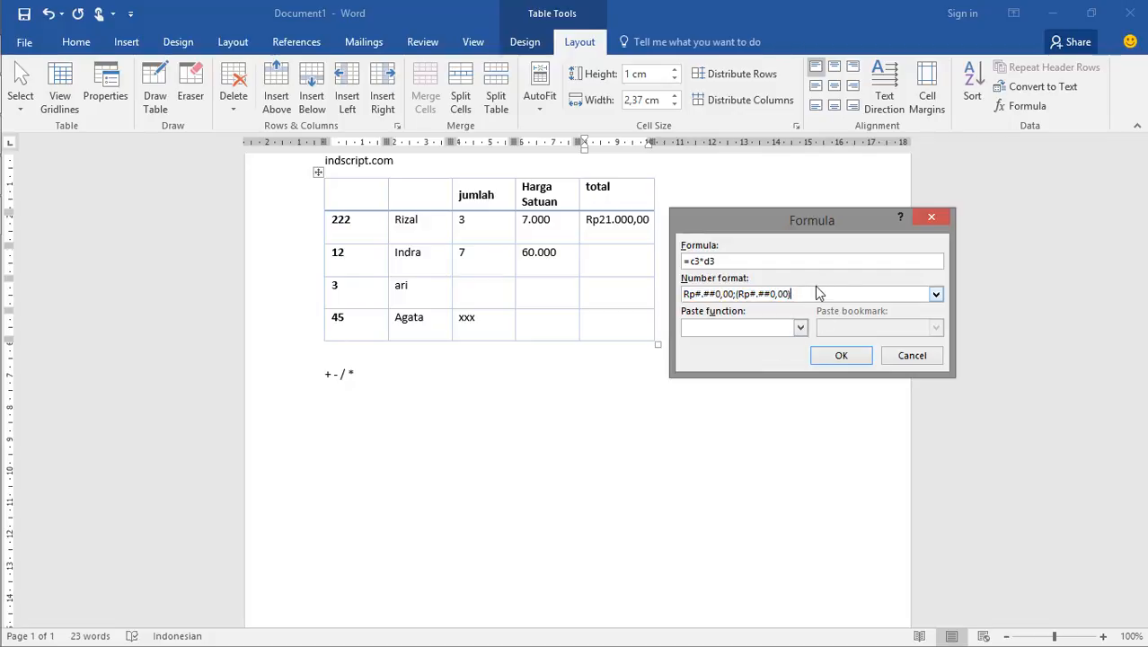
click(842, 356)
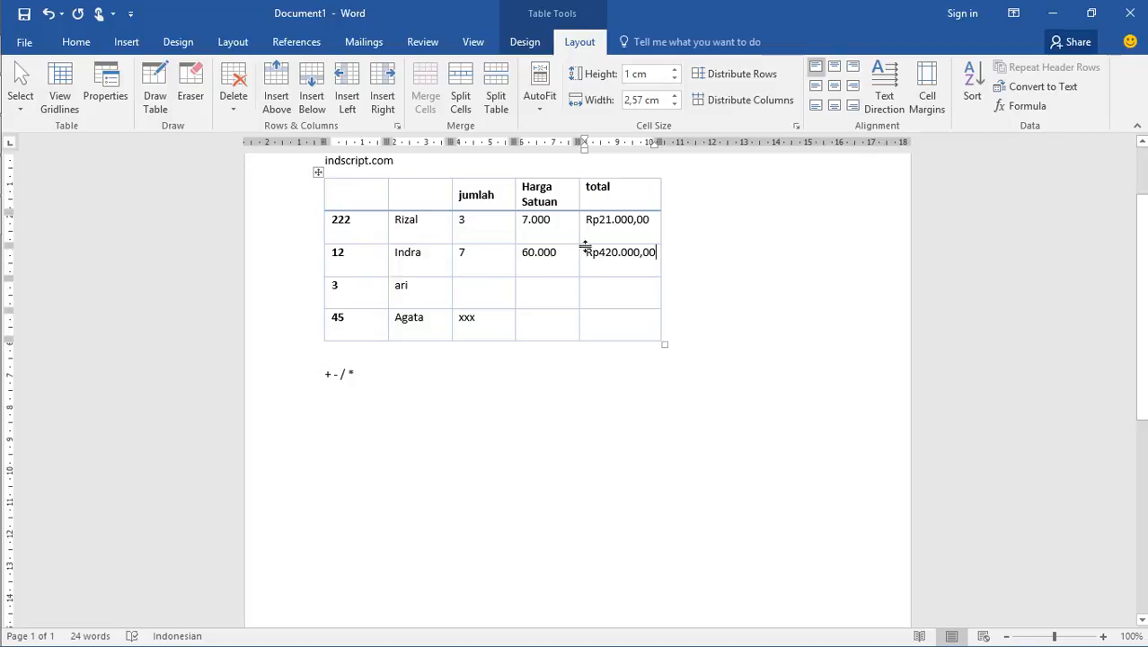
Review the cell references in the second data row's total formula and close it without changes
click(1015, 107)
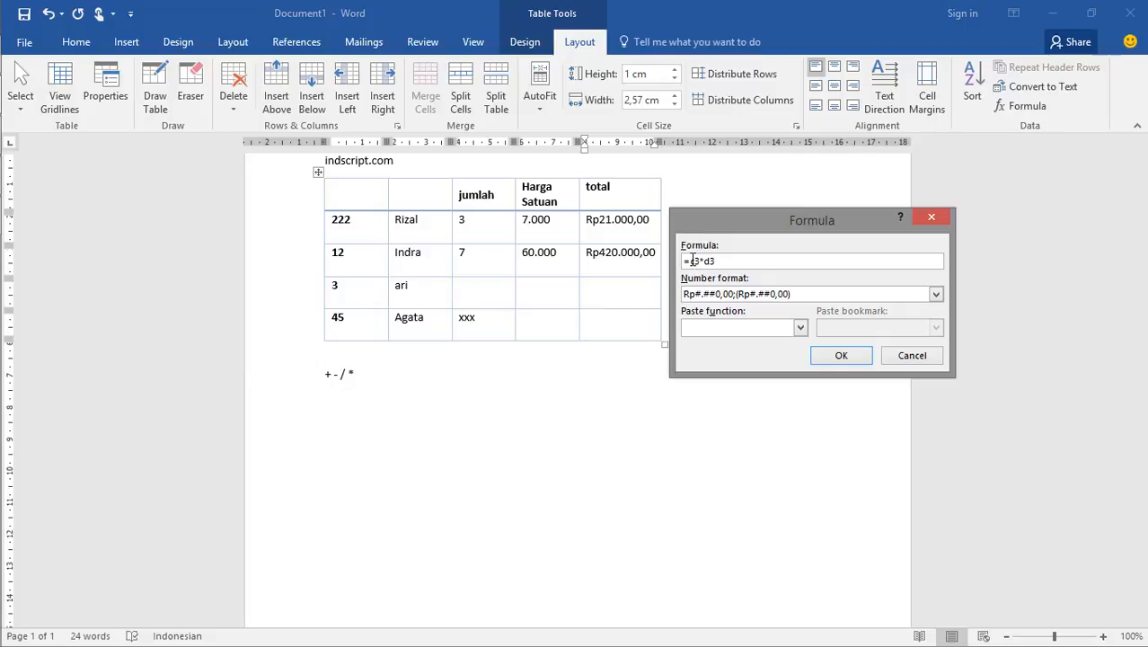
drag(689, 260, 699, 261)
click(731, 261)
click(912, 355)
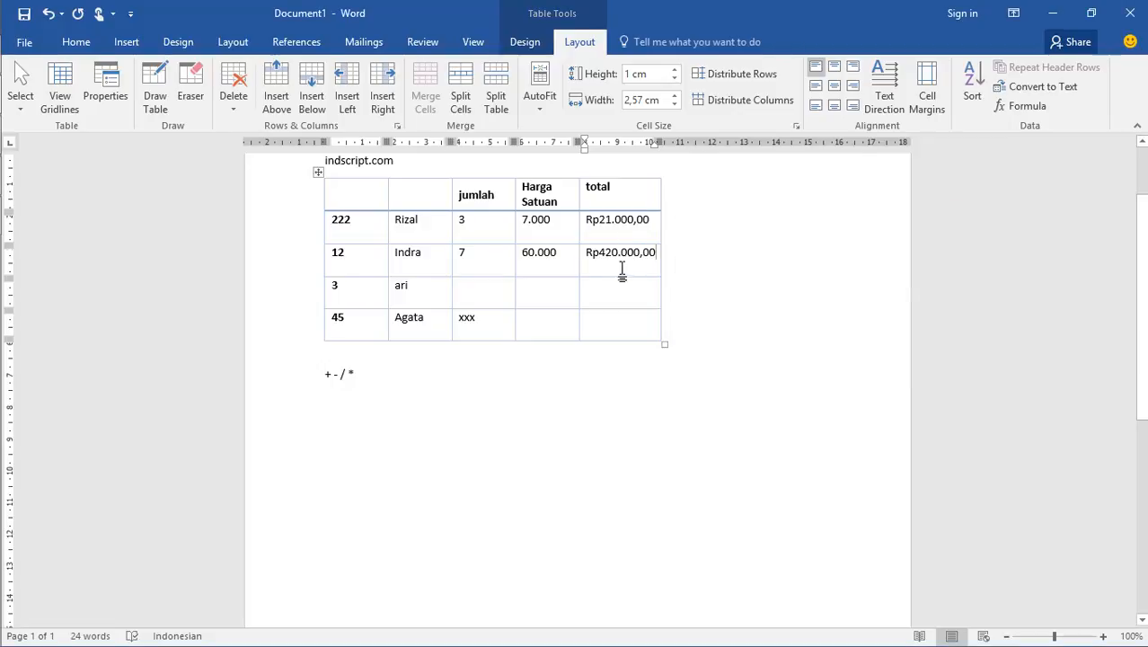
click(665, 356)
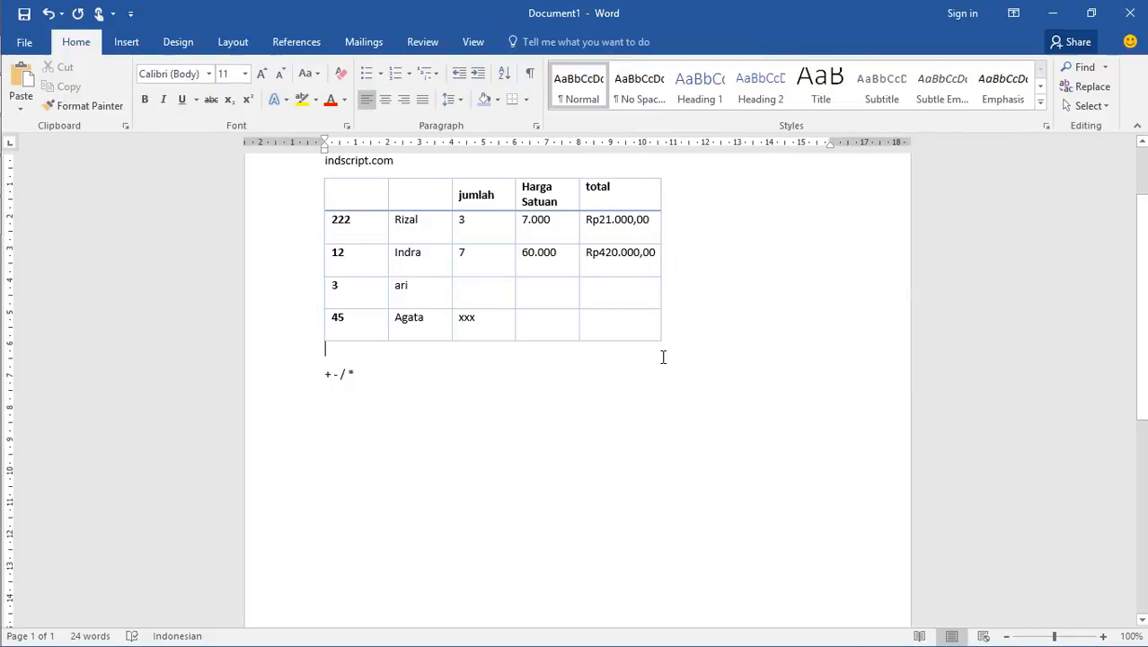
click(473, 380)
key(Return)
key(Return)
Start a Formula in the third data row's total cell and look through the functions available for pasting
click(638, 294)
click(580, 41)
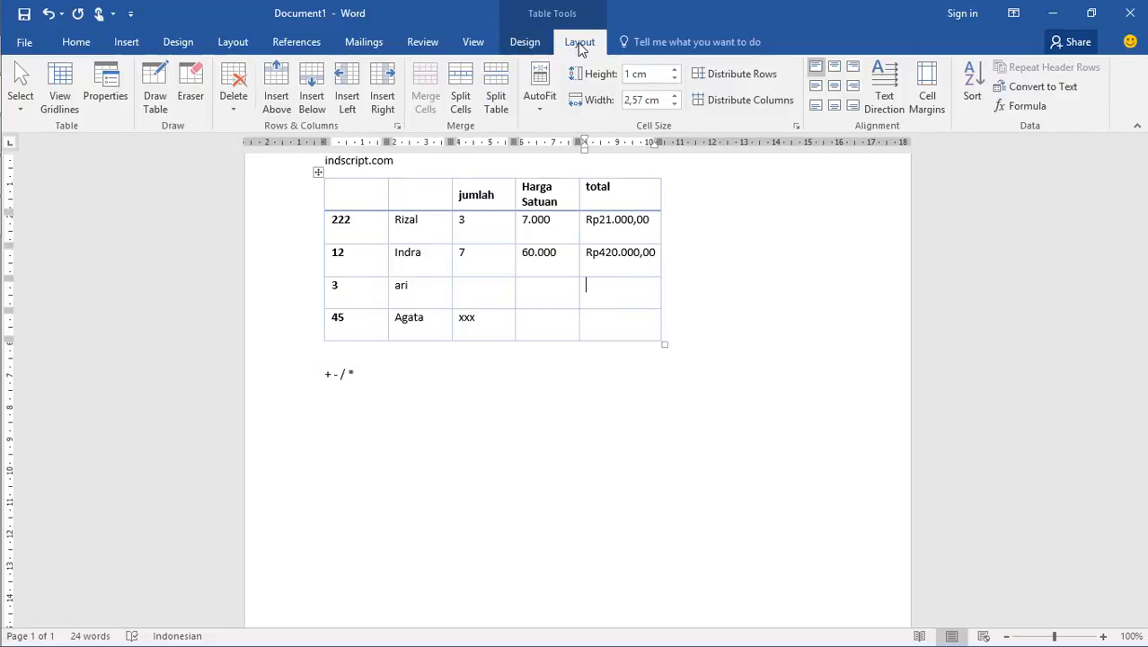
click(1021, 106)
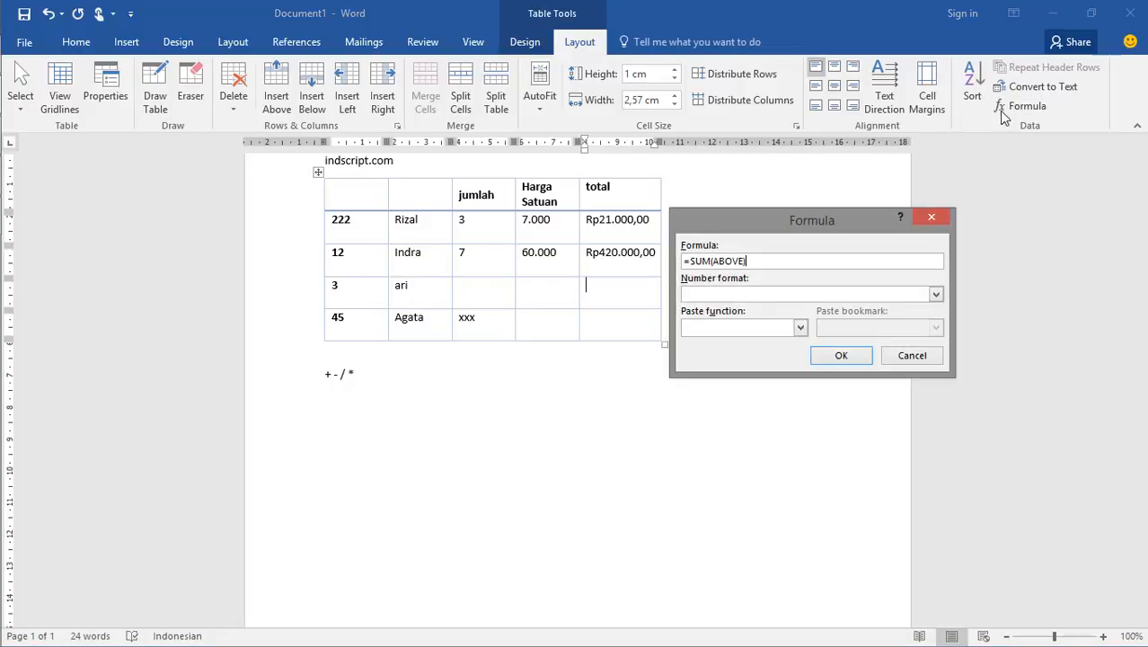
click(801, 327)
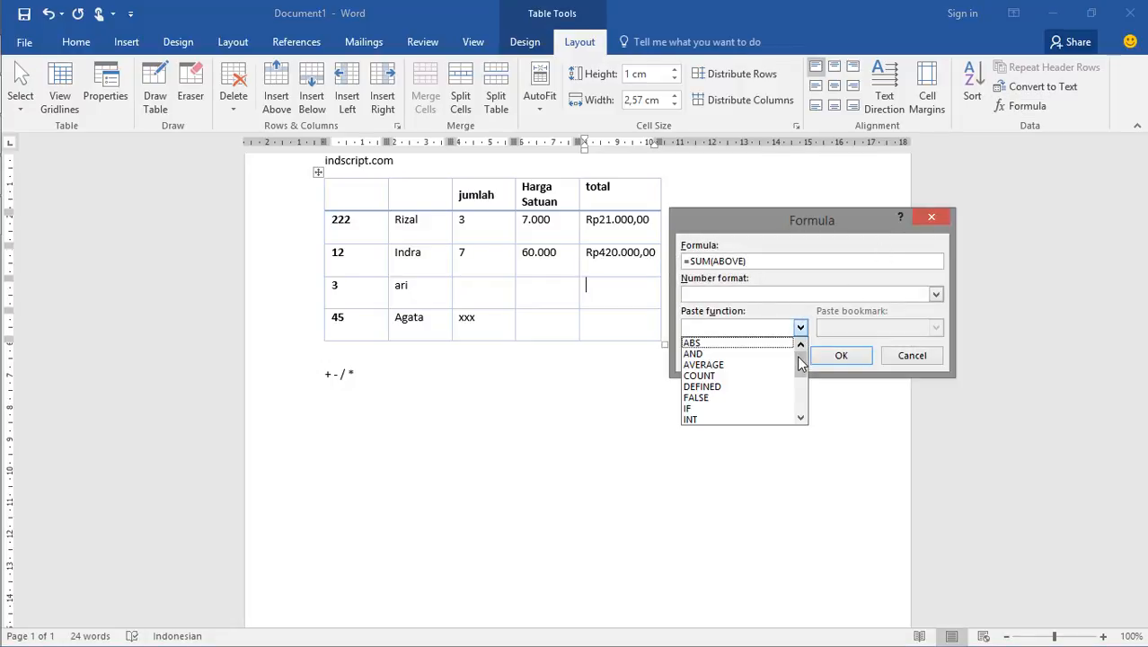
drag(800, 363, 802, 402)
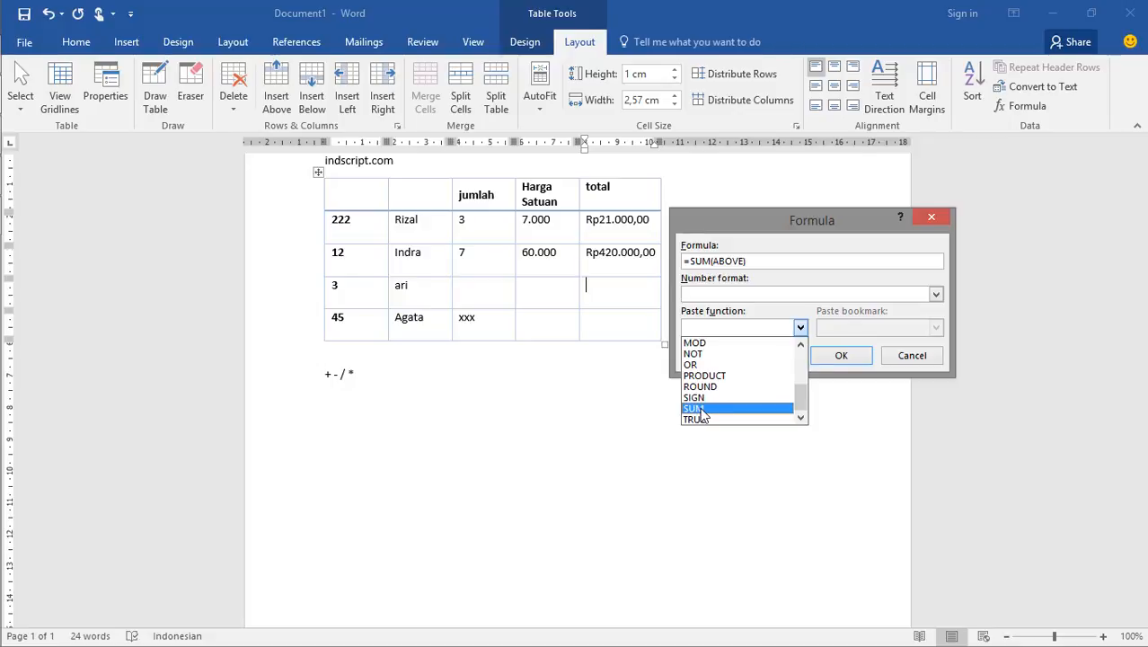
scroll(712, 392, up, 1)
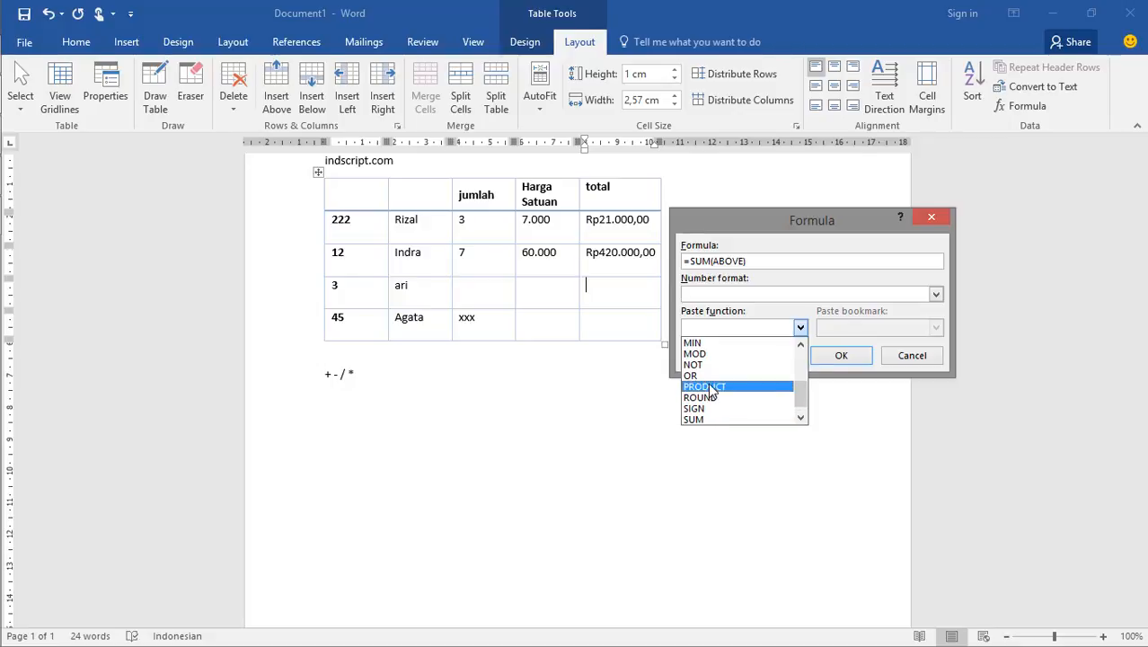
scroll(711, 389, up, 2)
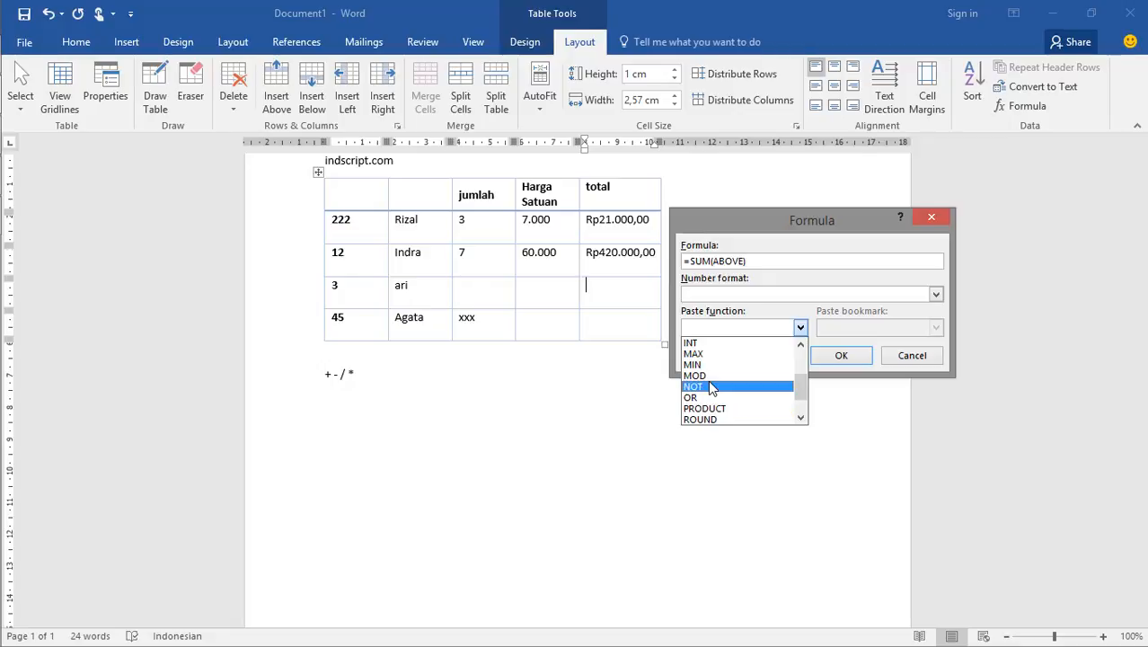
scroll(712, 388, up, 2)
scroll(711, 388, up, 2)
scroll(712, 388, up, 1)
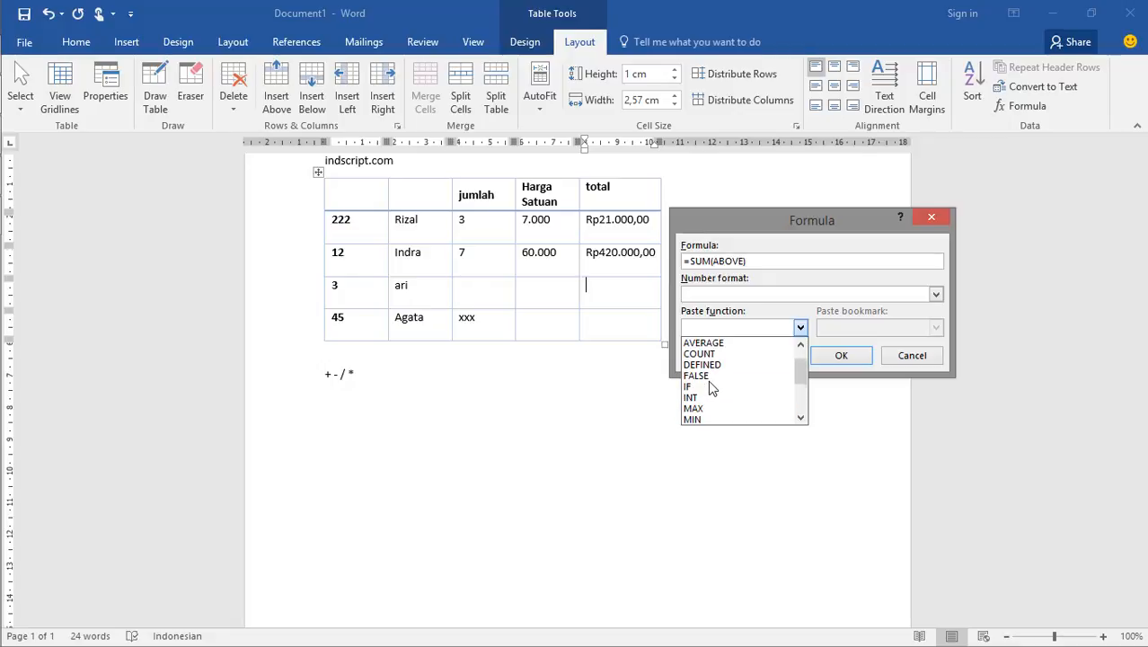
scroll(713, 388, up, 1)
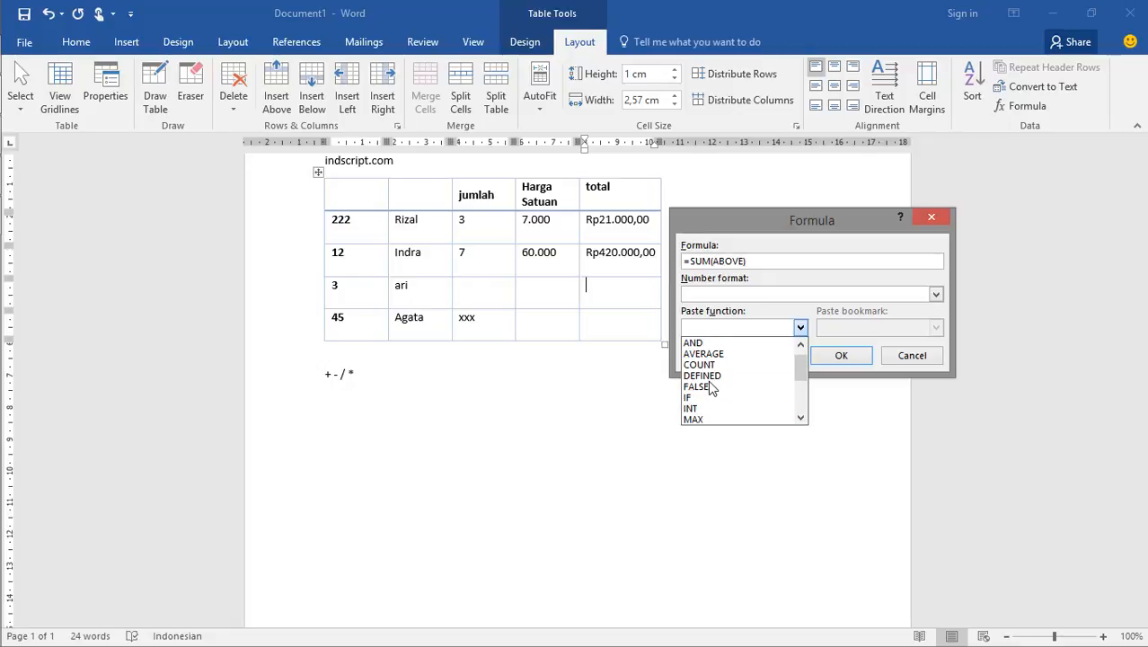
scroll(712, 388, up, 1)
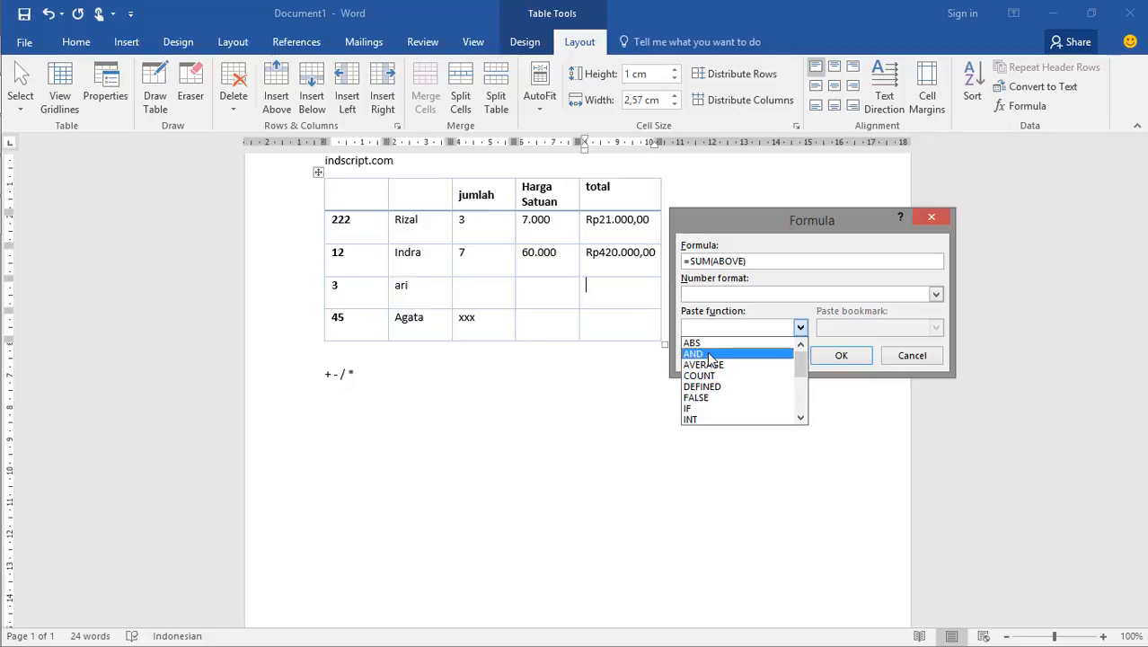
scroll(708, 407, down, 1)
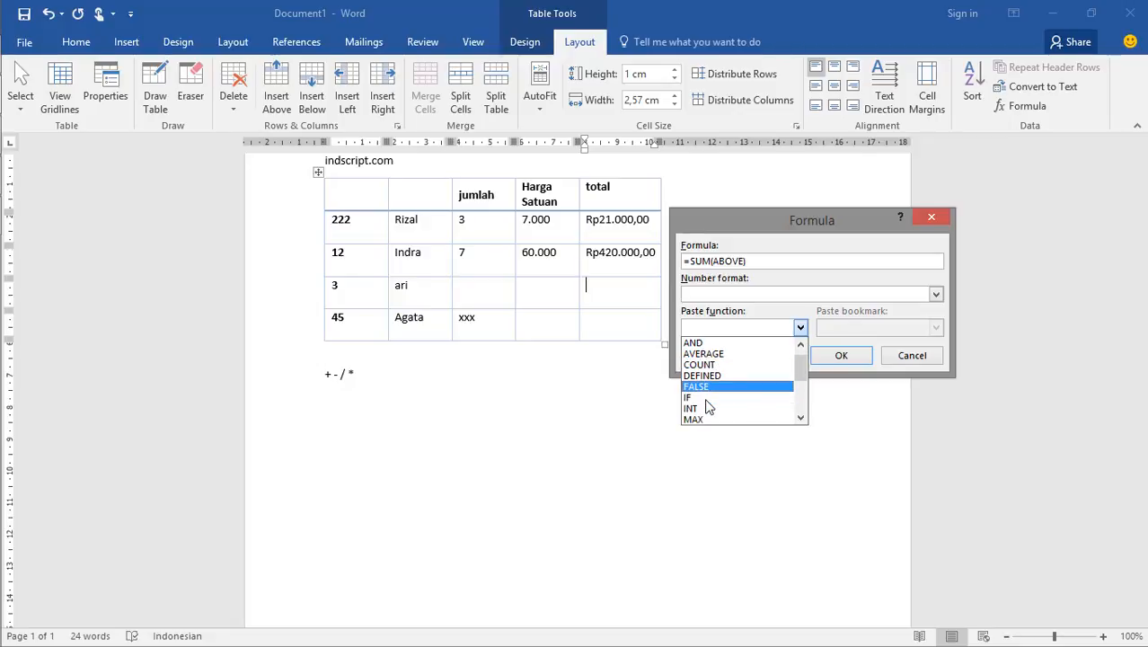
scroll(708, 414, down, 1)
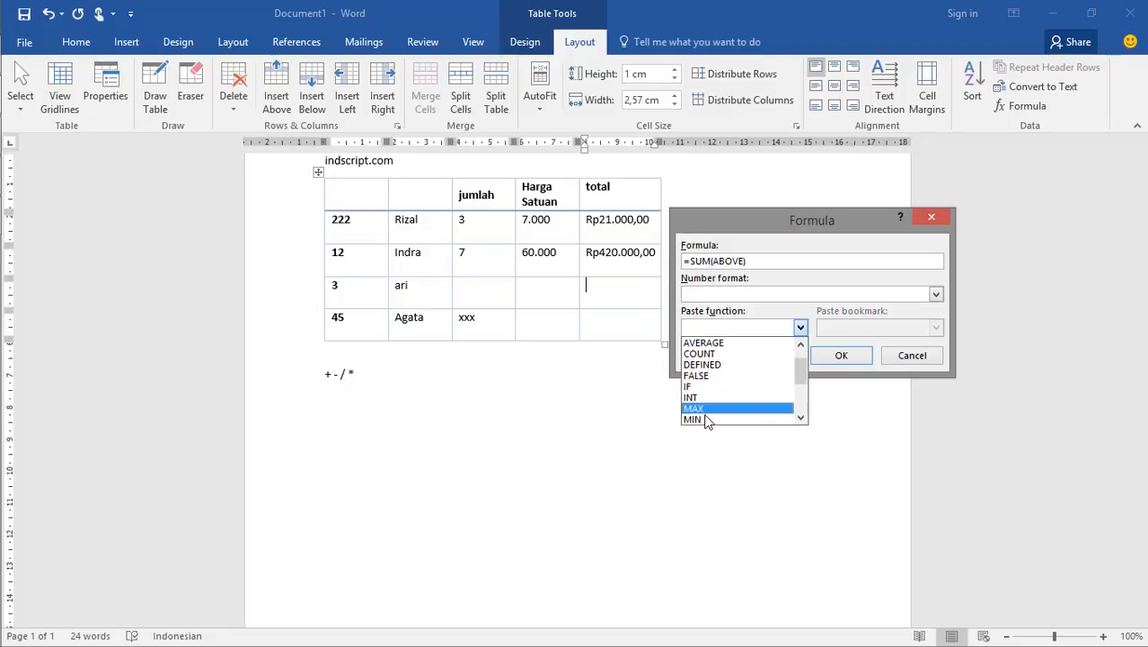
scroll(708, 413, down, 3)
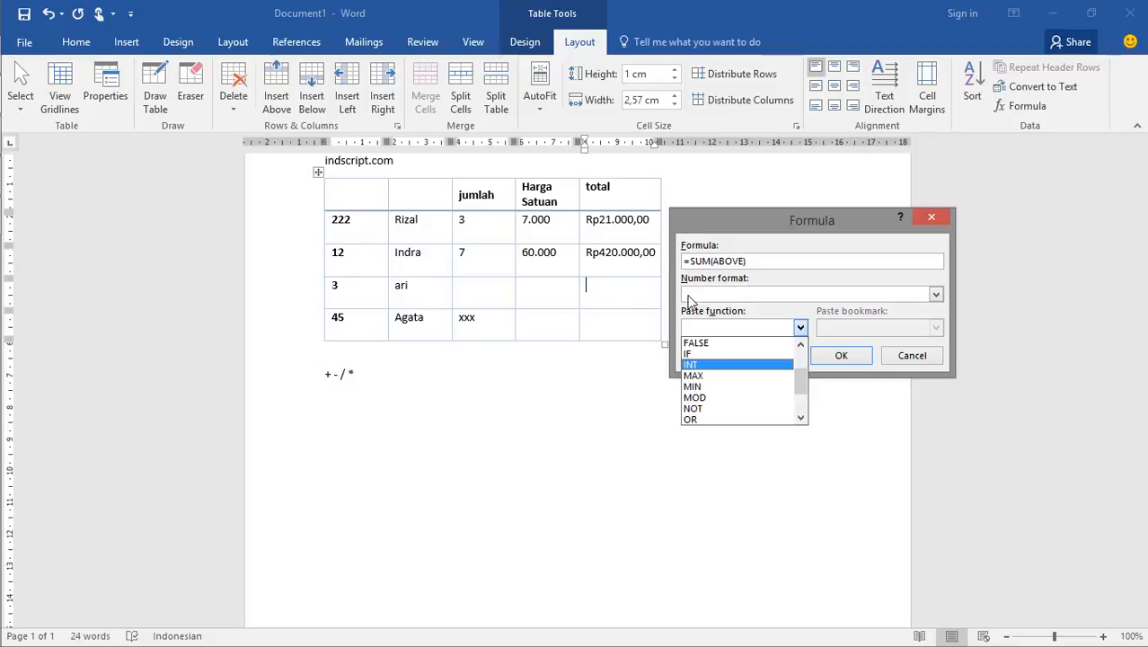
click(753, 293)
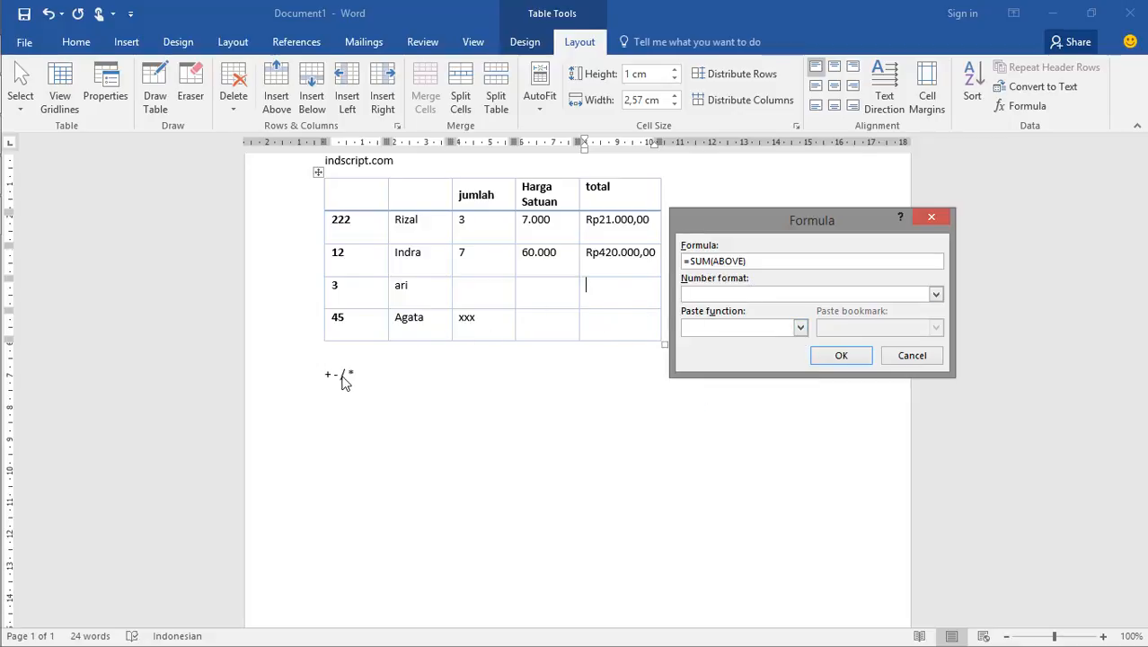
Paste the SUM function in place of the suggested expression and insert =SUM(above) in the third data row's total cell
click(799, 327)
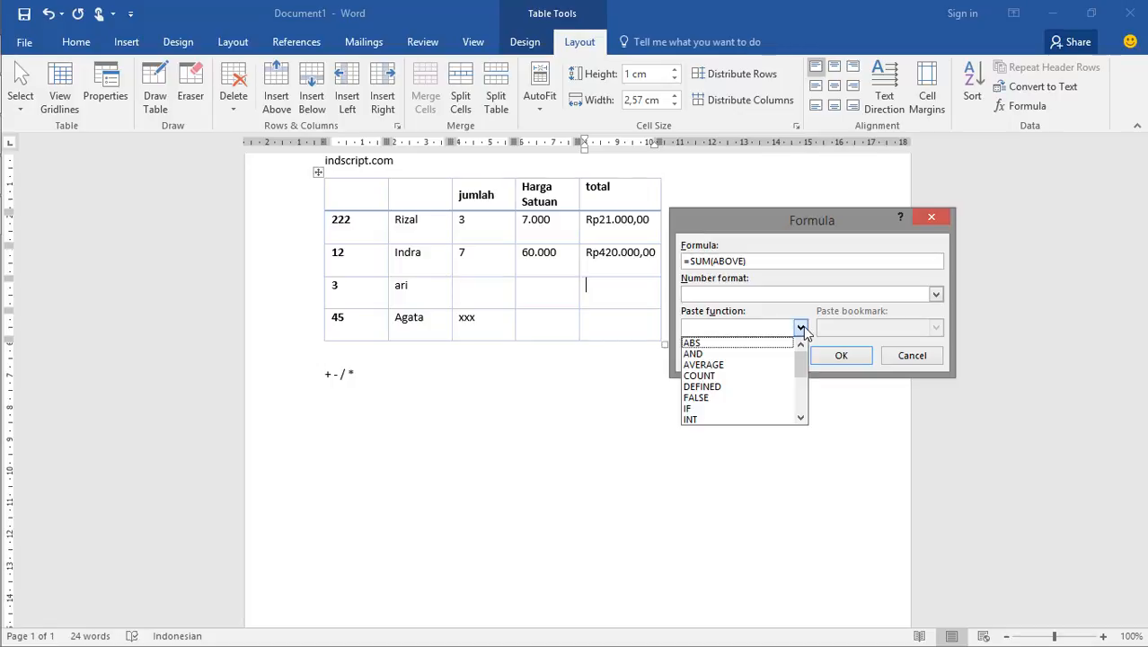
drag(802, 369, 799, 404)
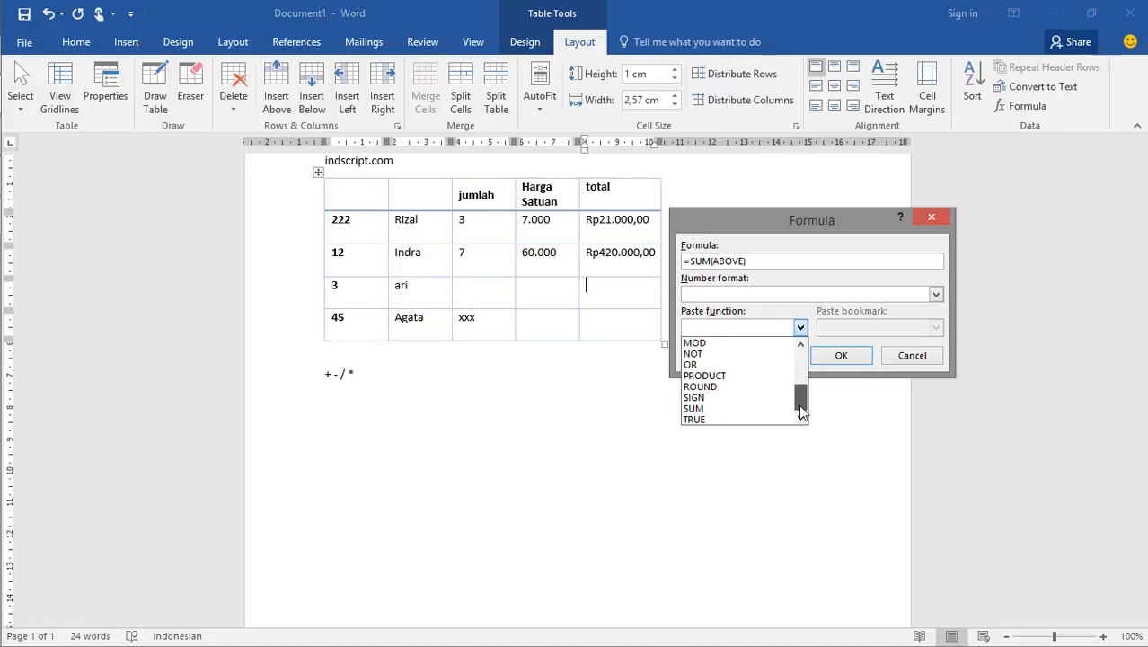
click(695, 409)
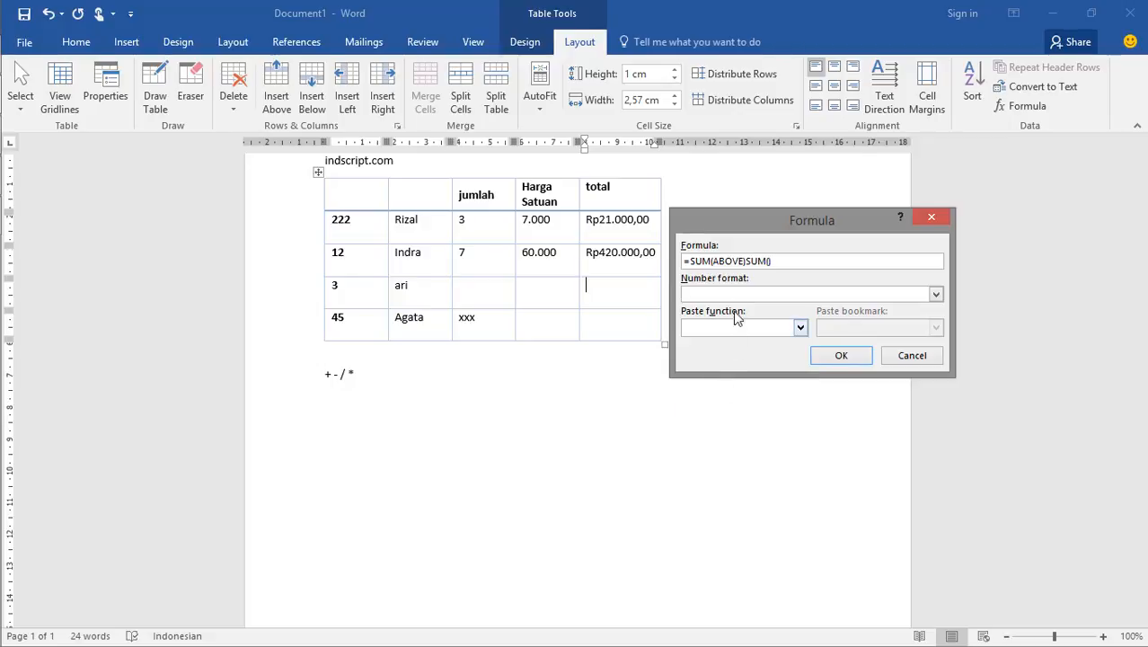
drag(748, 261, 688, 260)
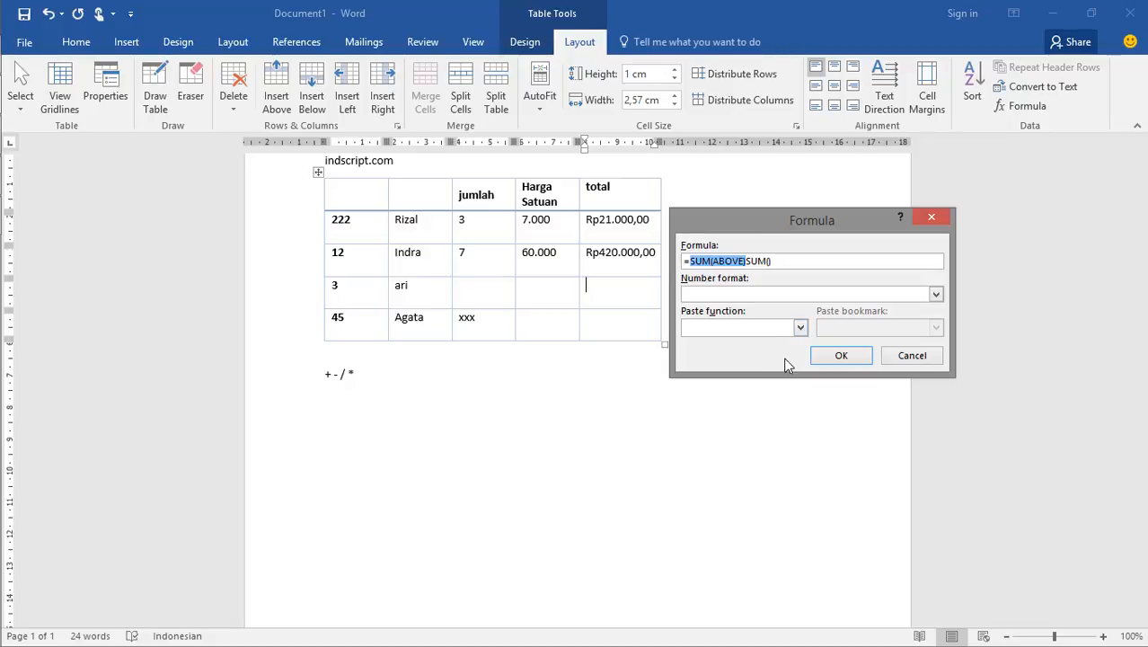
key(Delete)
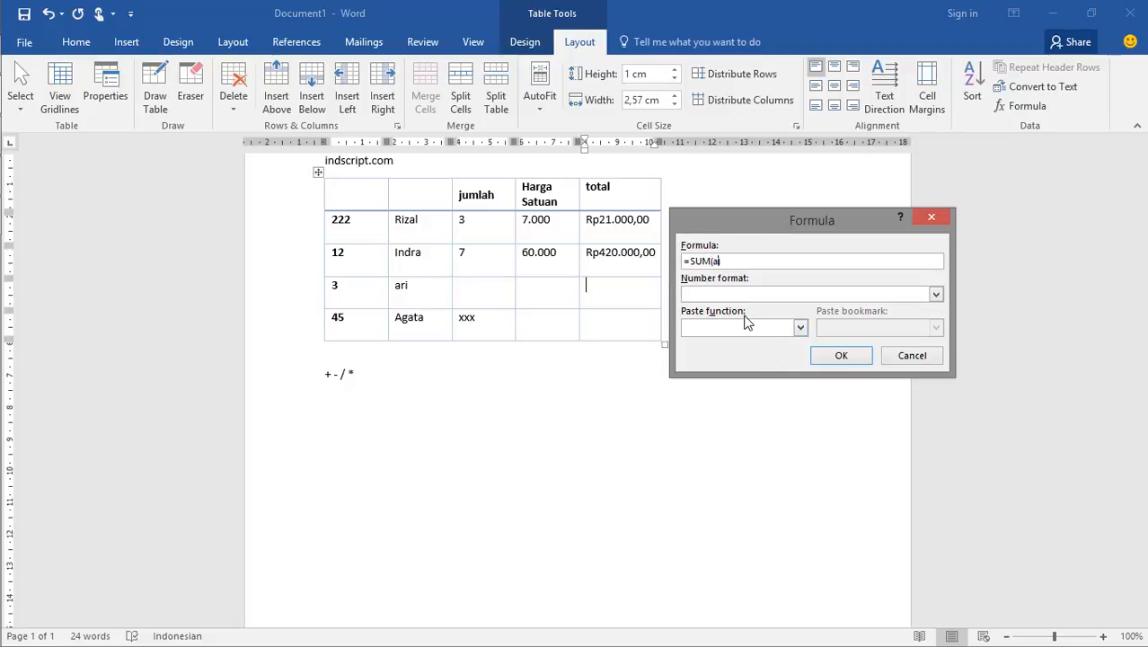
text(above)
click(841, 356)
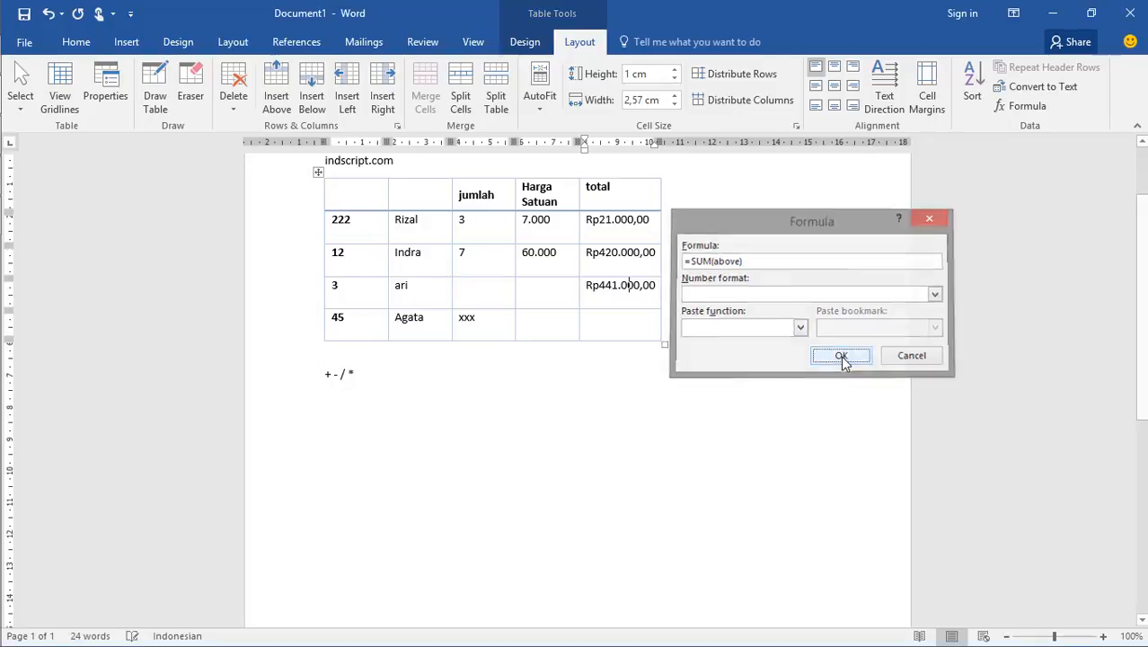
Enter the label "total" in the third data row's Harga Satuan cell and leave the table
click(559, 297)
text(total)
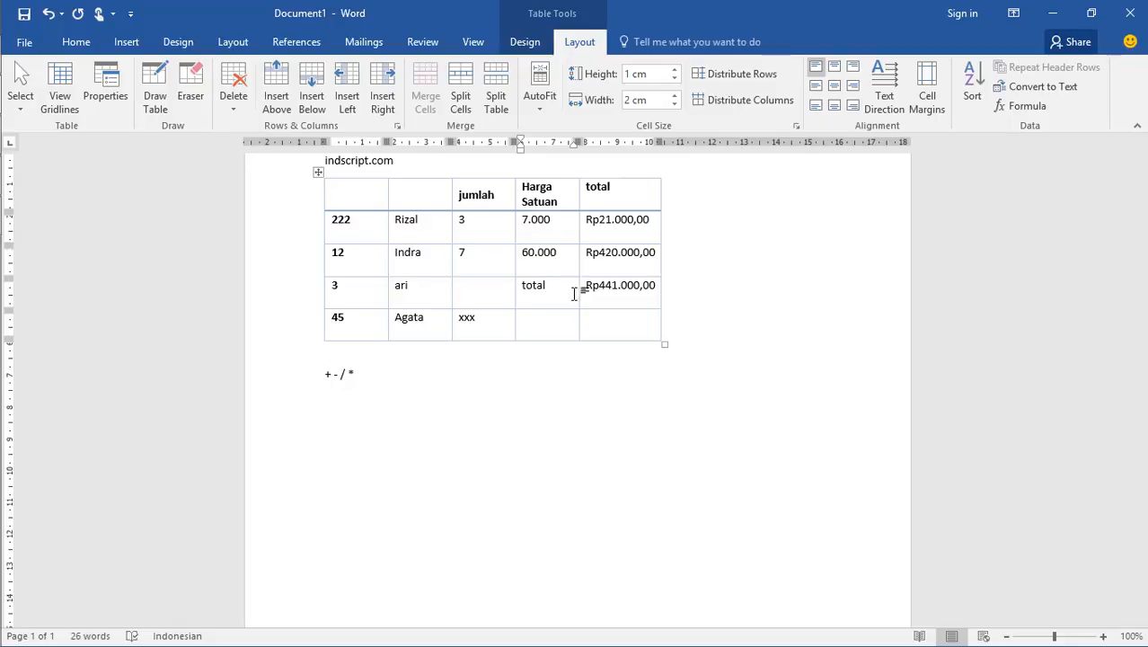
click(678, 290)
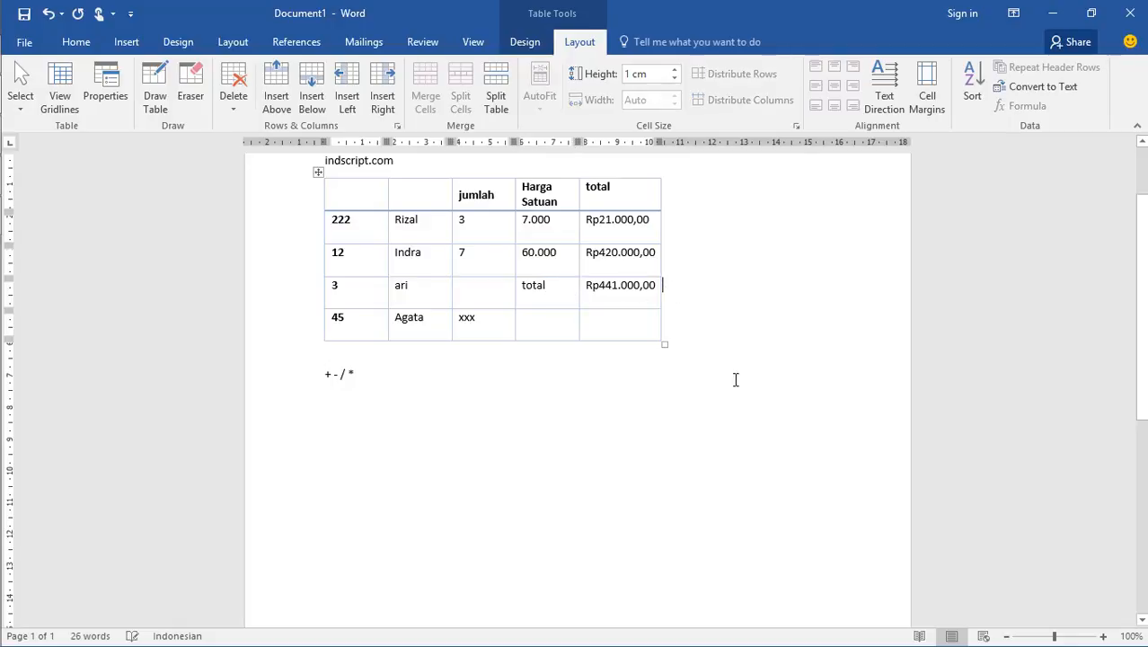
click(462, 374)
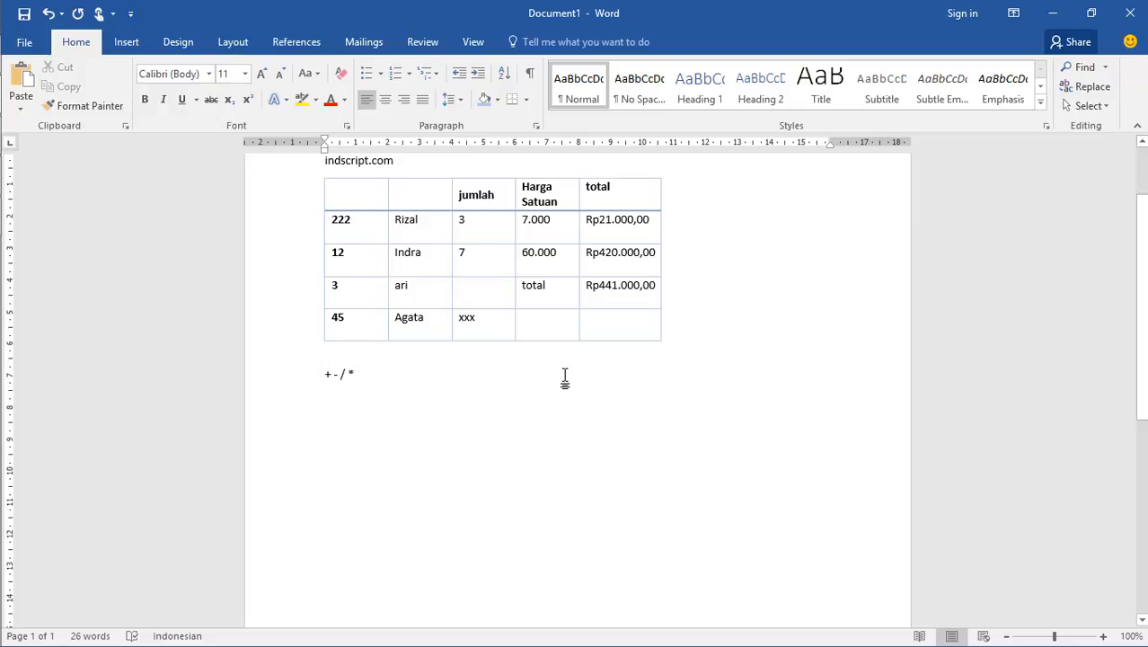